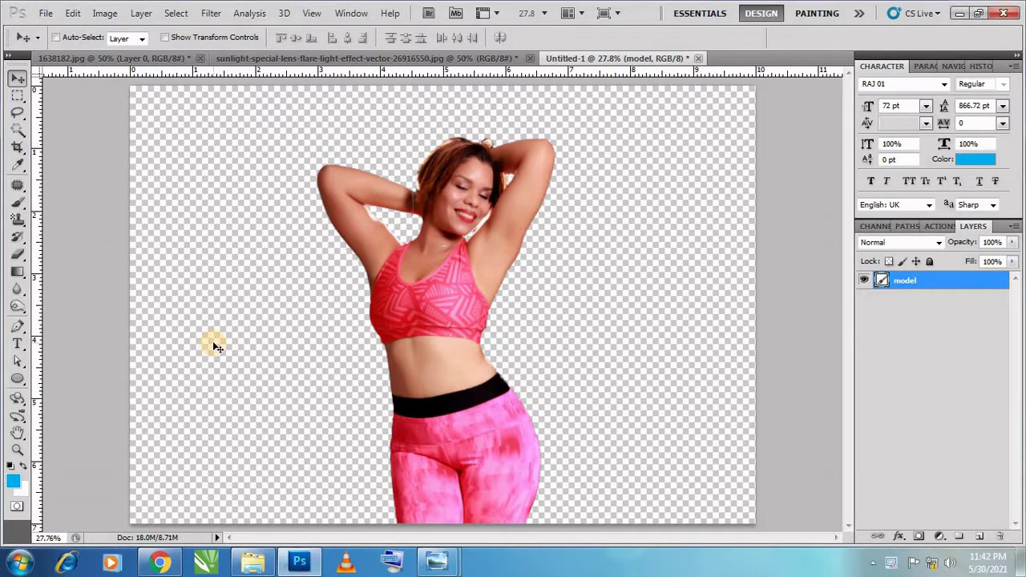
# Step: Create a new white document 10 × 7 inches at 300 pixels/inch
pyautogui.hotkey('ctrl', 'n')
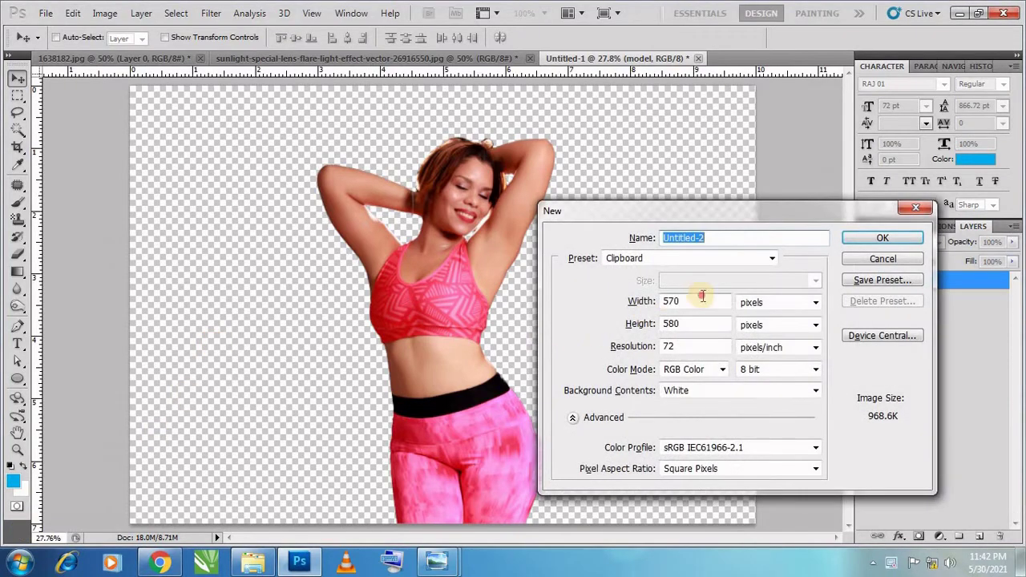
pyautogui.click(621, 303)
pyautogui.write('10')
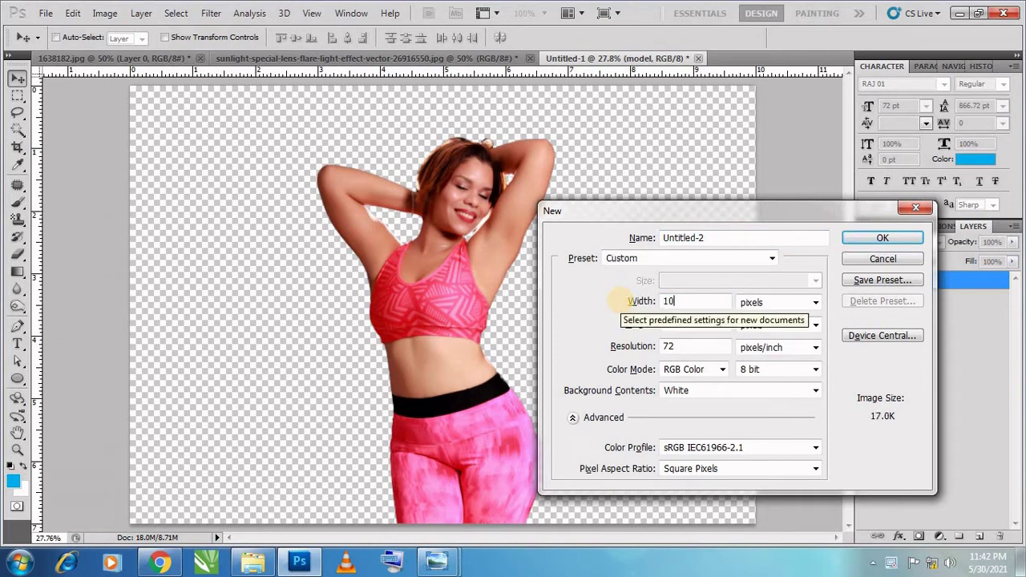
pyautogui.press('Tab')
pyautogui.press('Down')
pyautogui.press('Tab')
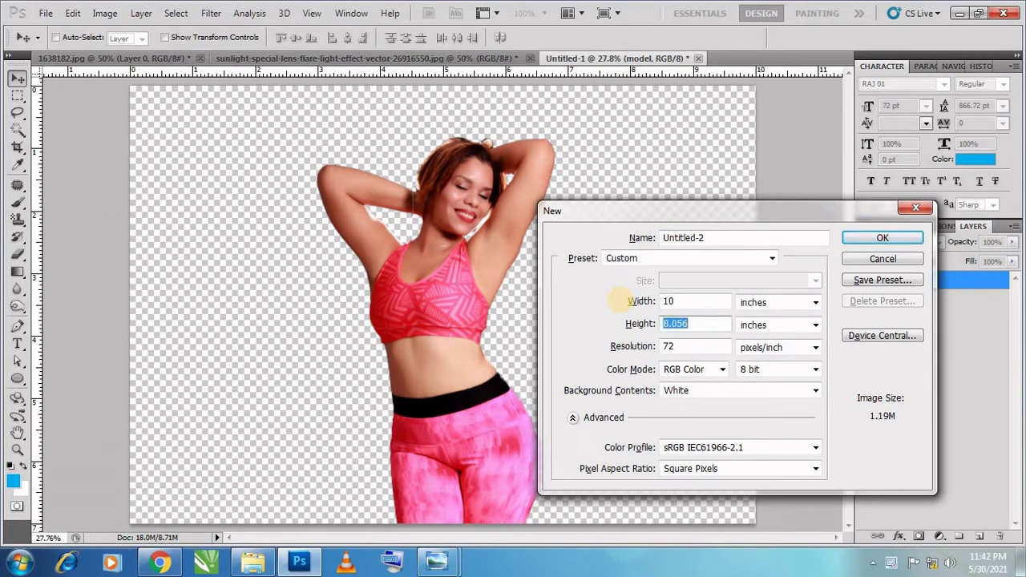
pyautogui.write('7')
pyautogui.press('Tab')
pyautogui.press('Tab')
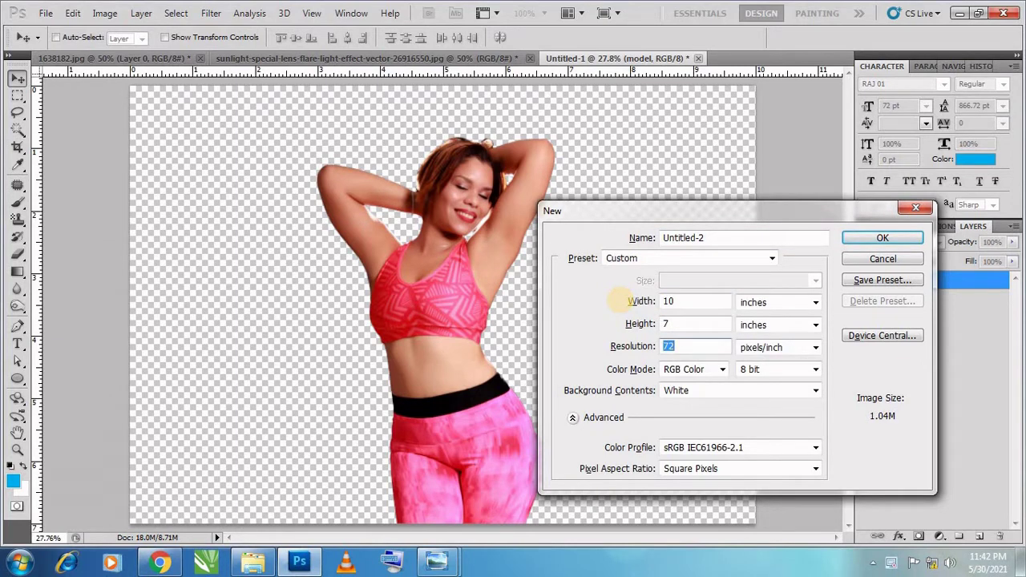
pyautogui.write('300')
pyautogui.press('Tab')
pyautogui.press('Tab')
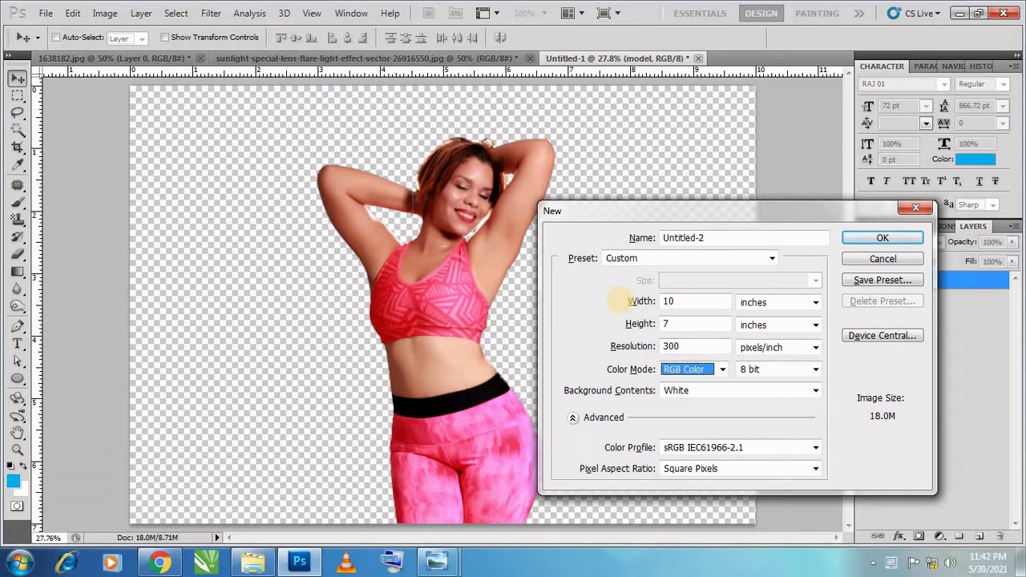
pyautogui.click(892, 236)
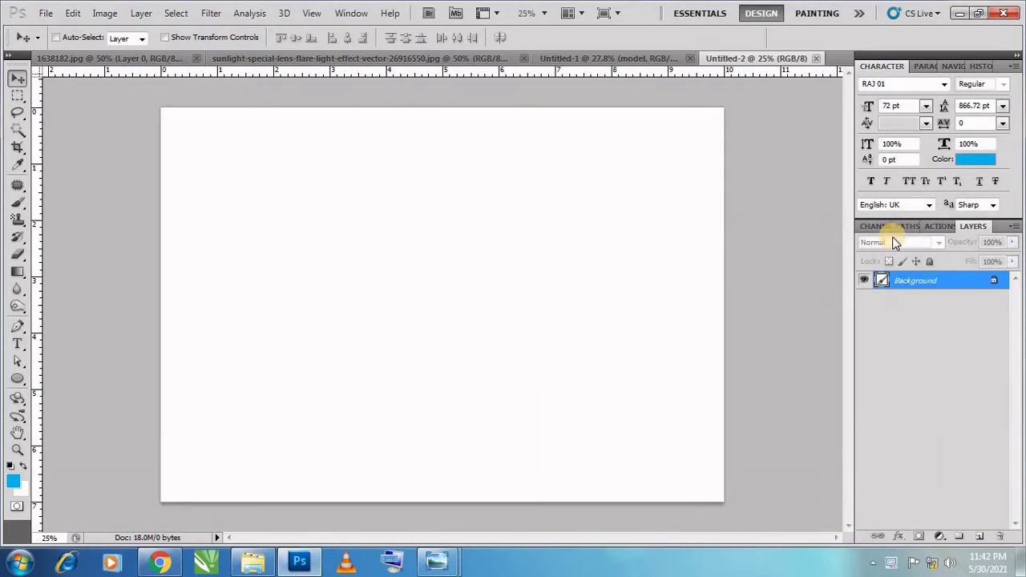
# Step: Move the model layer from Untitled-1 into Untitled-2, then close Untitled-1 without saving
pyautogui.hotkey('ctrl', '0')
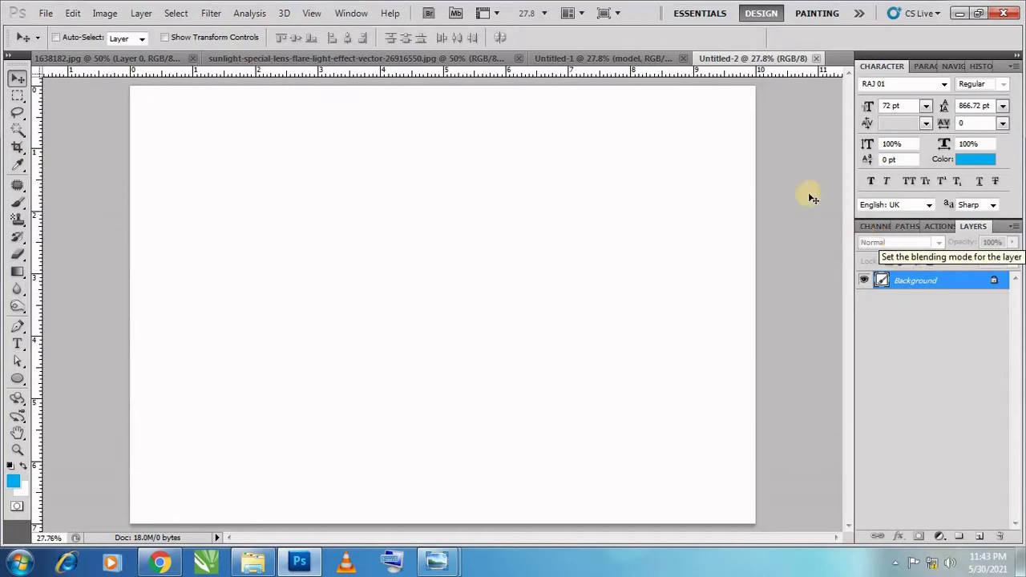
pyautogui.click(601, 57)
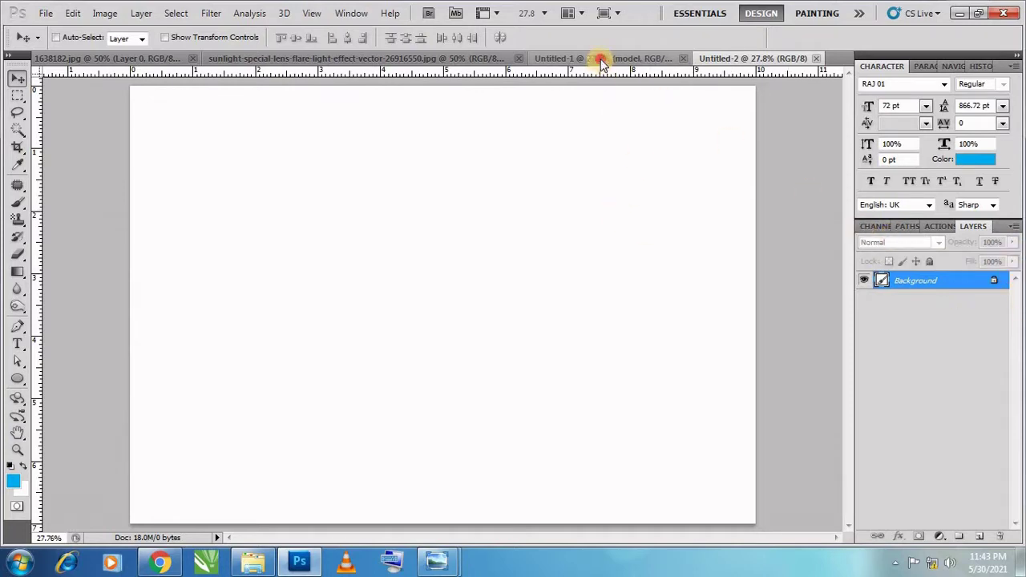
pyautogui.rightClick(450, 268)
pyautogui.click(454, 277)
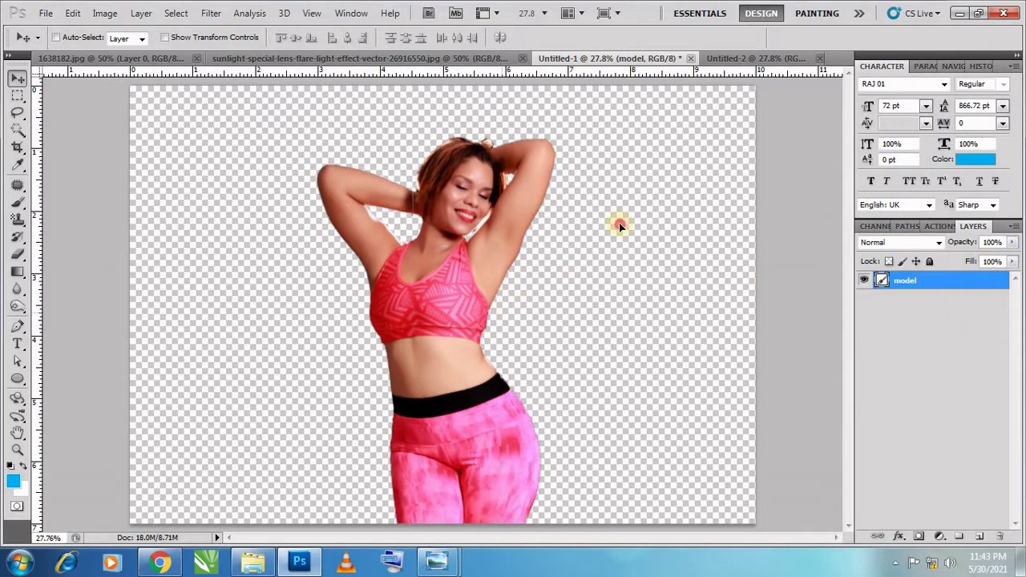
pyautogui.moveTo(618, 222)
pyautogui.mouseDown()
pyautogui.moveTo(730, 60)
pyautogui.moveTo(554, 222)
pyautogui.mouseUp()
pyautogui.click(557, 60)
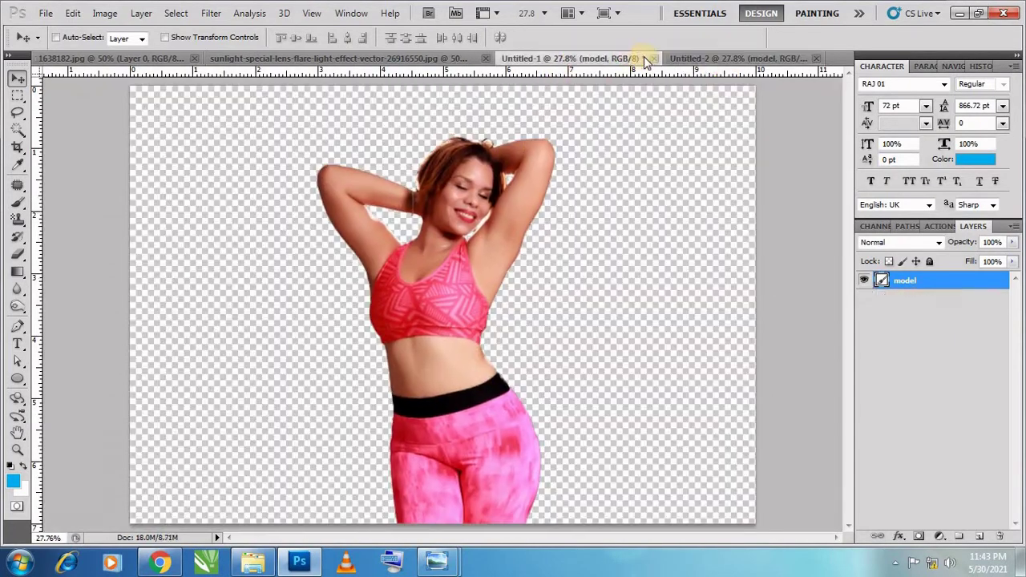
pyautogui.click(654, 58)
pyautogui.click(517, 219)
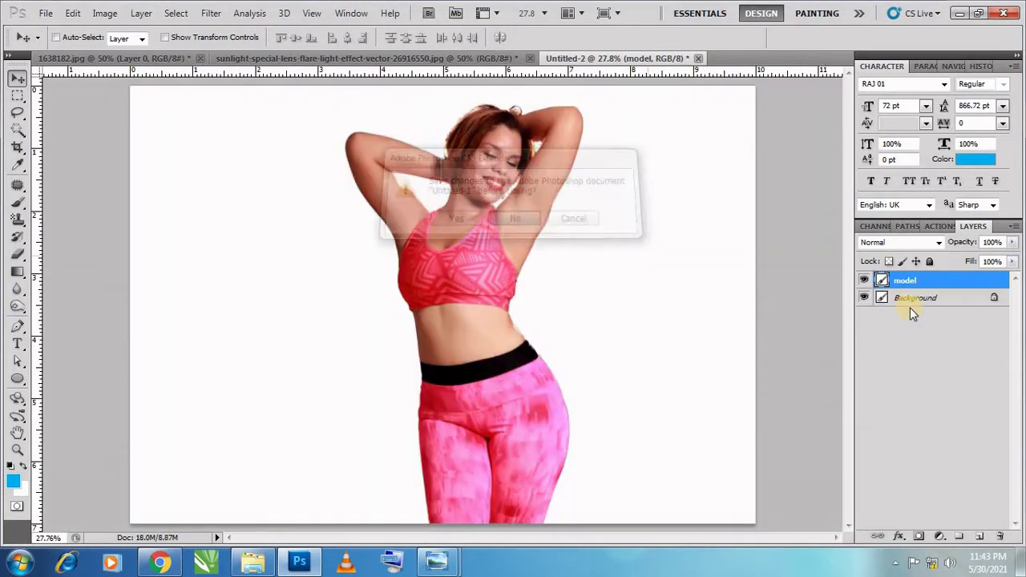
# Step: Nudge the model left and down, then rescale it to fit the canvas
pyautogui.doubleClick(905, 281)
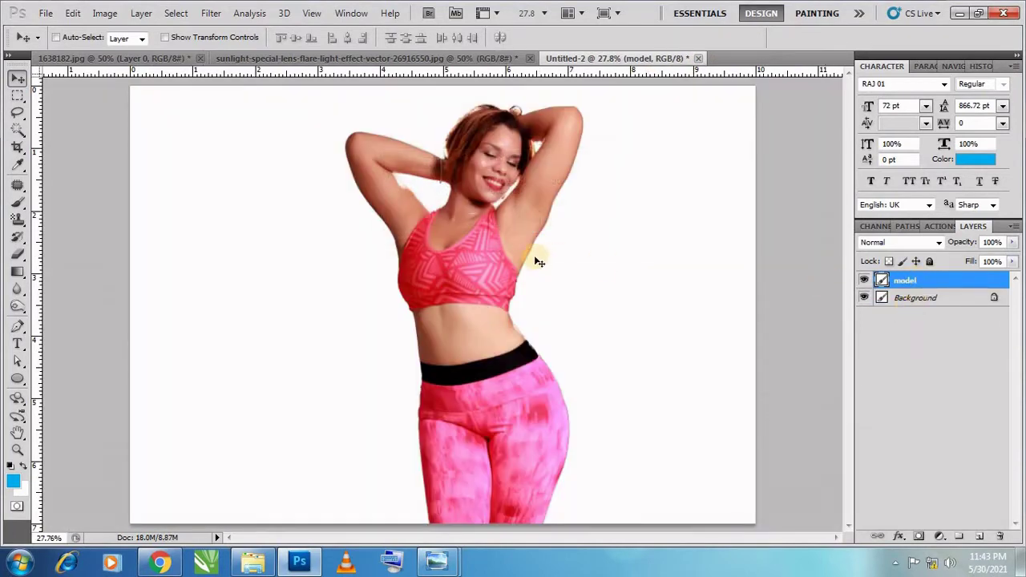
pyautogui.moveTo(485, 250); pyautogui.dragTo(474, 271)
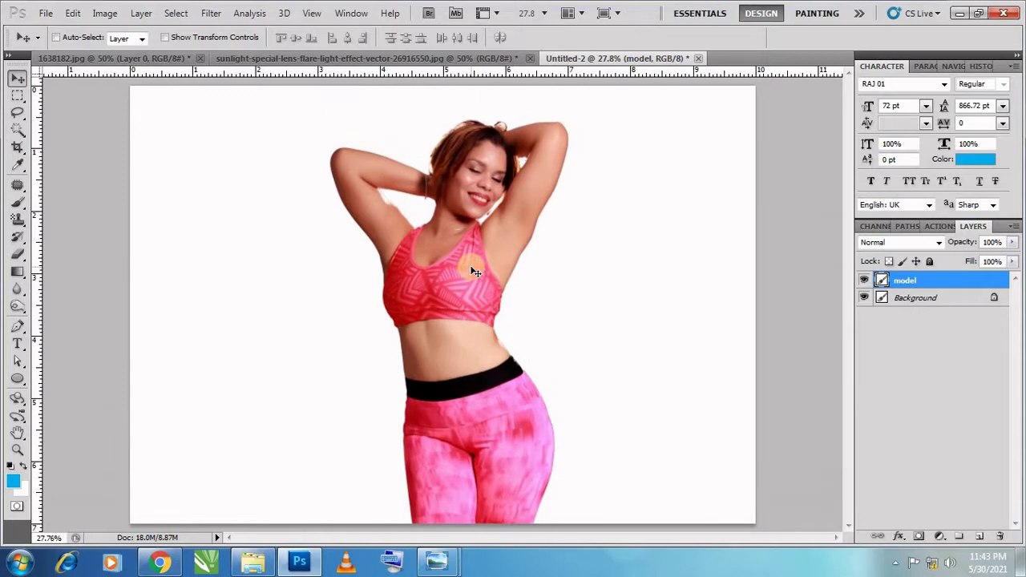
pyautogui.hotkey('ctrl', 't')
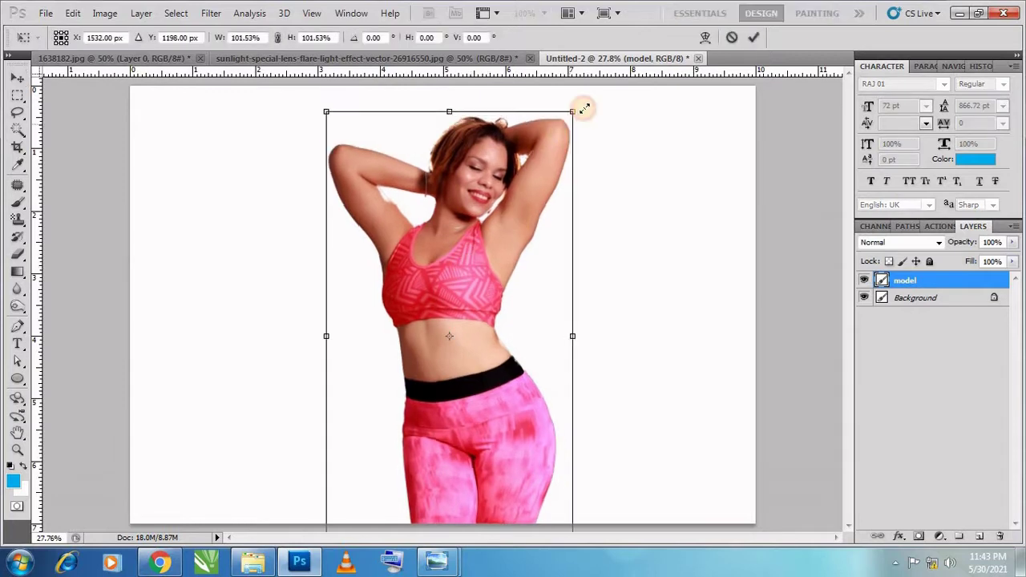
pyautogui.moveTo(569, 121); pyautogui.dragTo(583, 97)
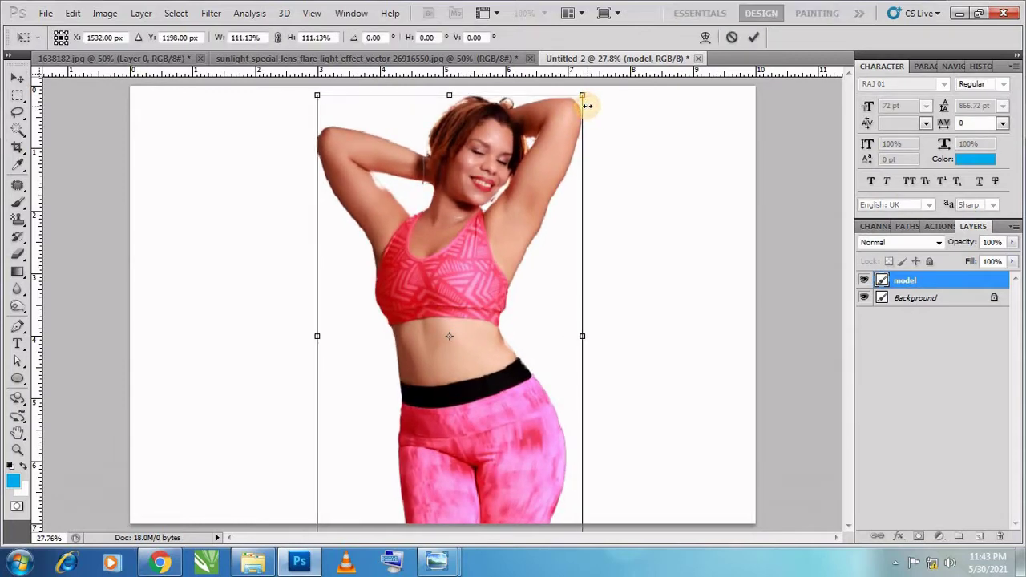
pyautogui.press('Return')
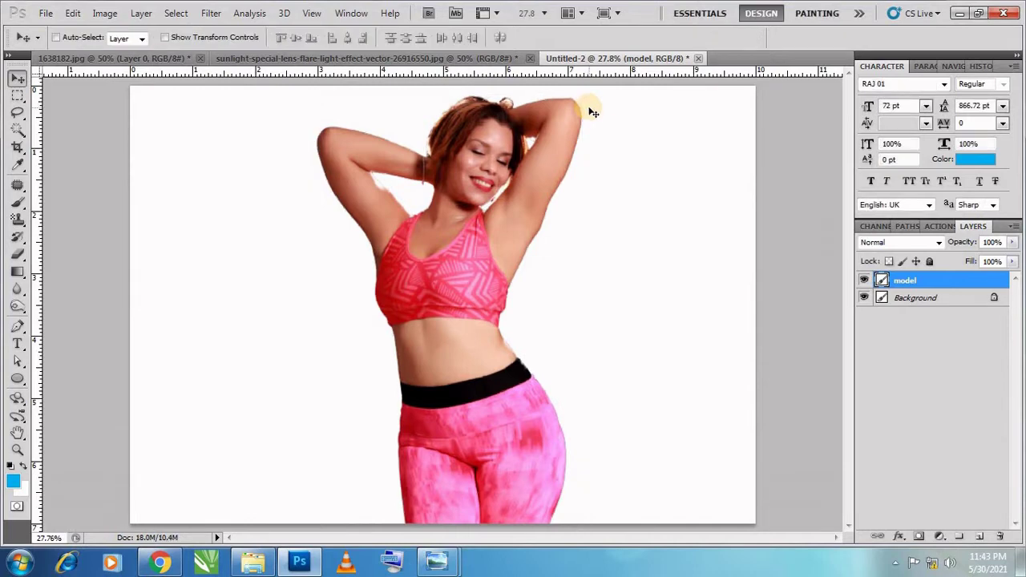
pyautogui.hotkey('ctrl', 't')
pyautogui.moveTo(577, 93); pyautogui.dragTo(571, 116)
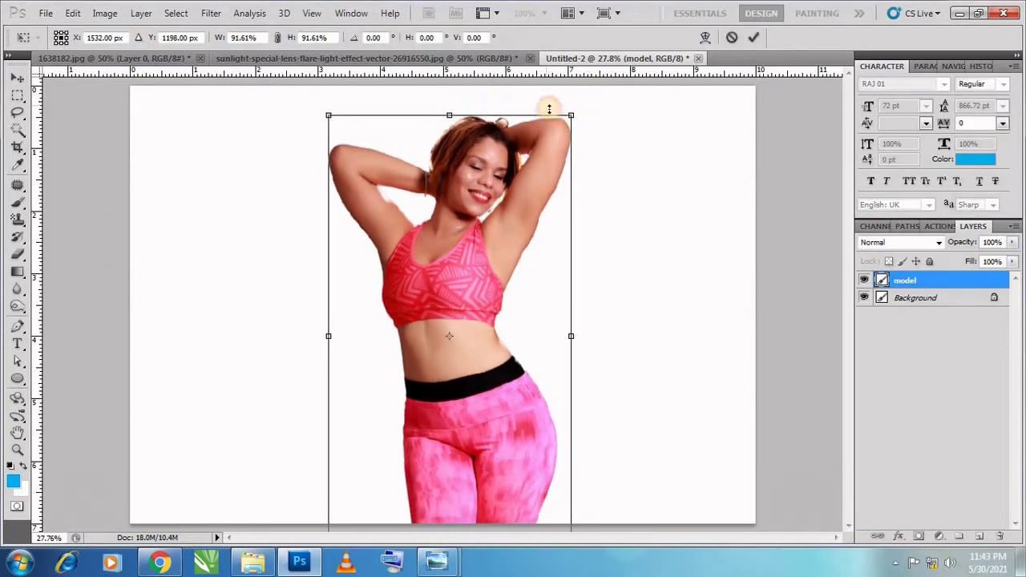
pyautogui.press('Return')
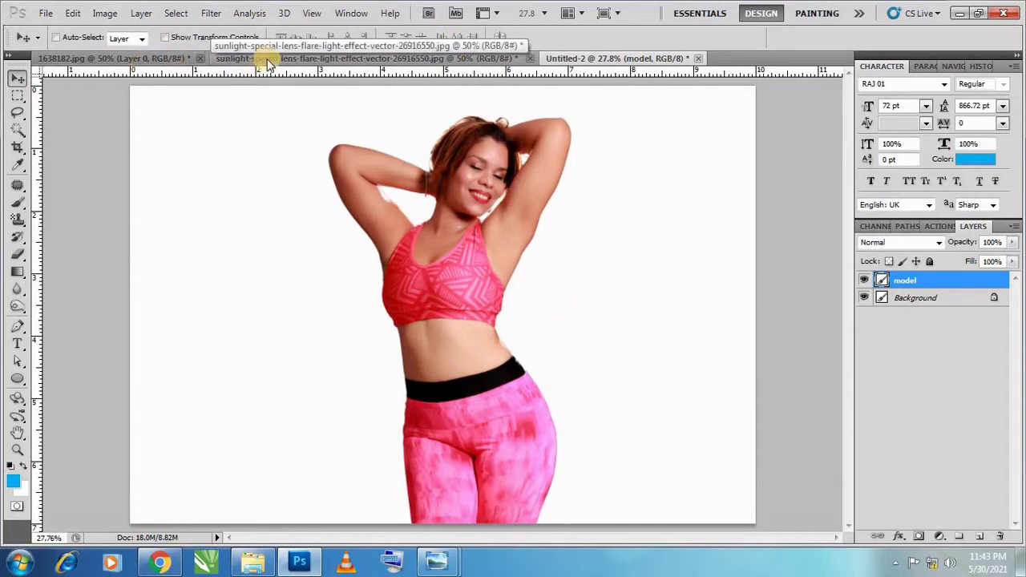
# Step: Bring the 1638182.jpg mountain photo into Untitled-2 and stretch it over the whole canvas
pyautogui.click(156, 58)
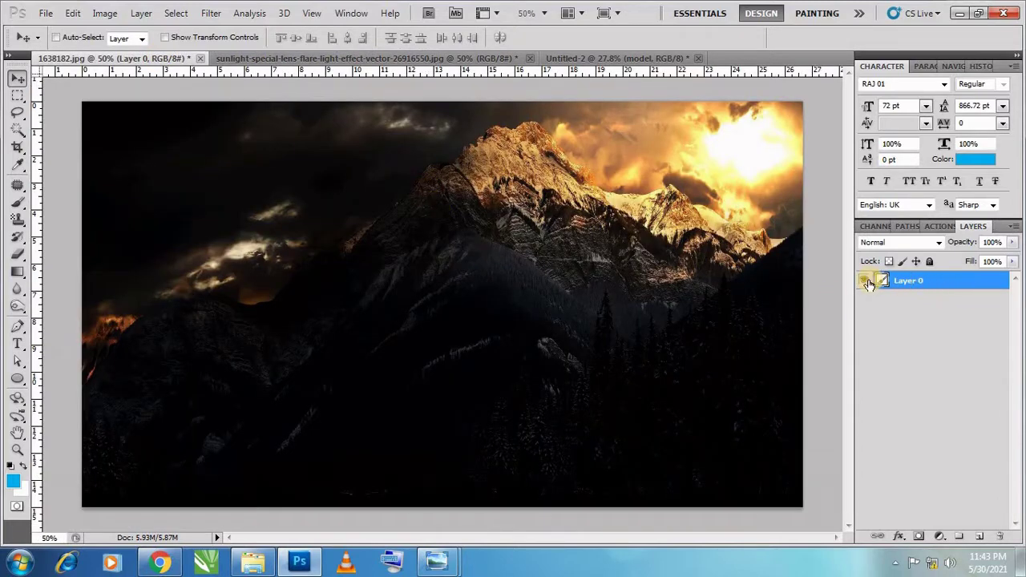
pyautogui.moveTo(633, 293); pyautogui.dragTo(607, 55)
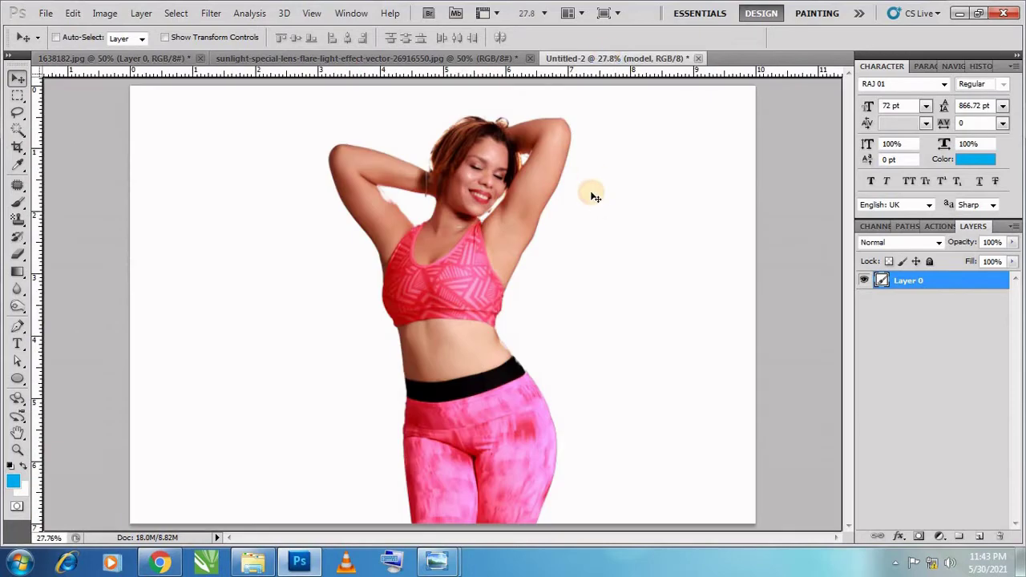
pyautogui.moveTo(606, 54)
pyautogui.mouseDown()
pyautogui.moveTo(386, 224)
pyautogui.moveTo(435, 193)
pyautogui.mouseUp()
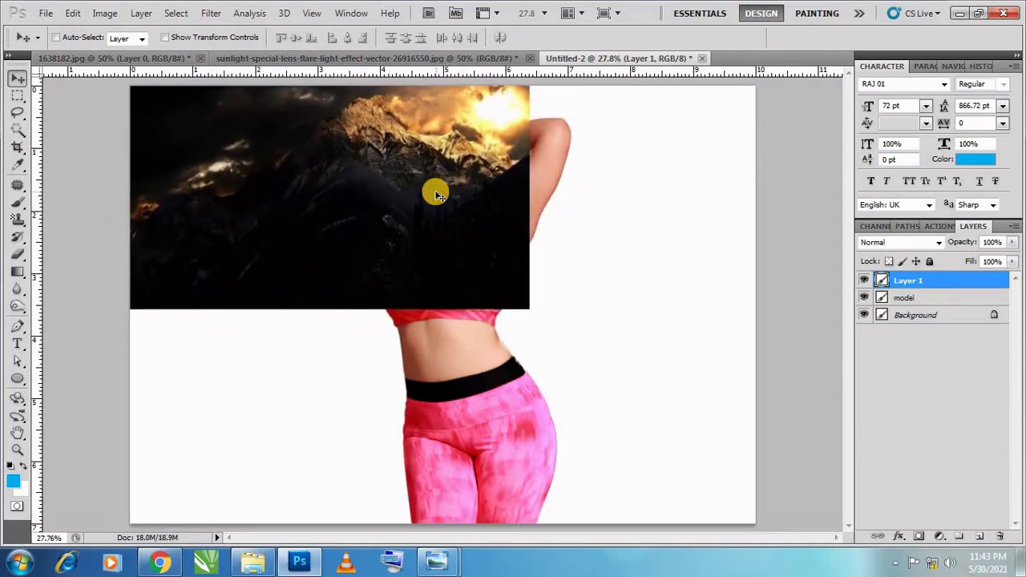
pyautogui.hotkey('ctrl', 't')
pyautogui.moveTo(525, 304)
pyautogui.mouseDown()
pyautogui.moveTo(711, 545)
pyautogui.moveTo(788, 545)
pyautogui.mouseUp()
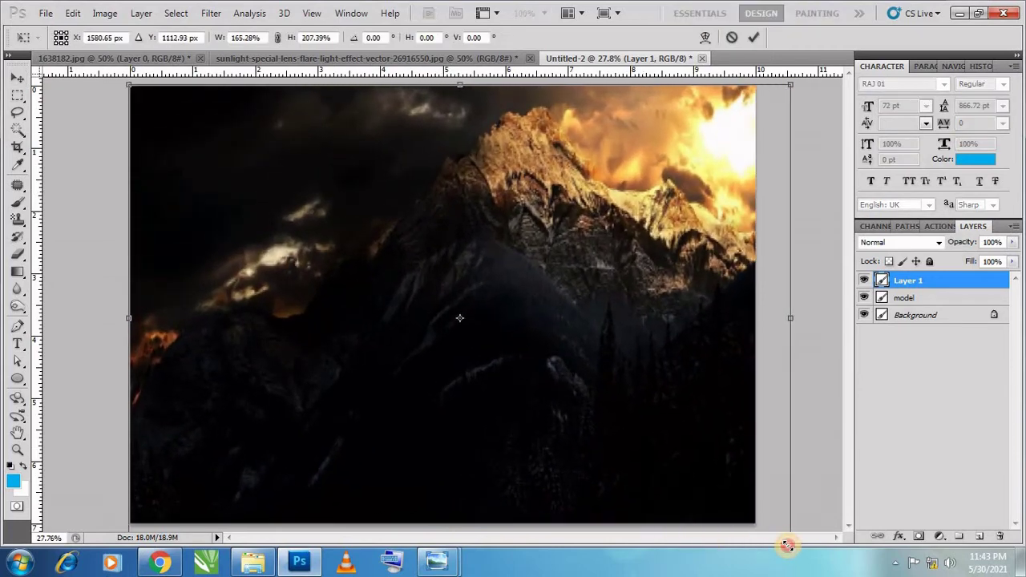
pyautogui.press('Return')
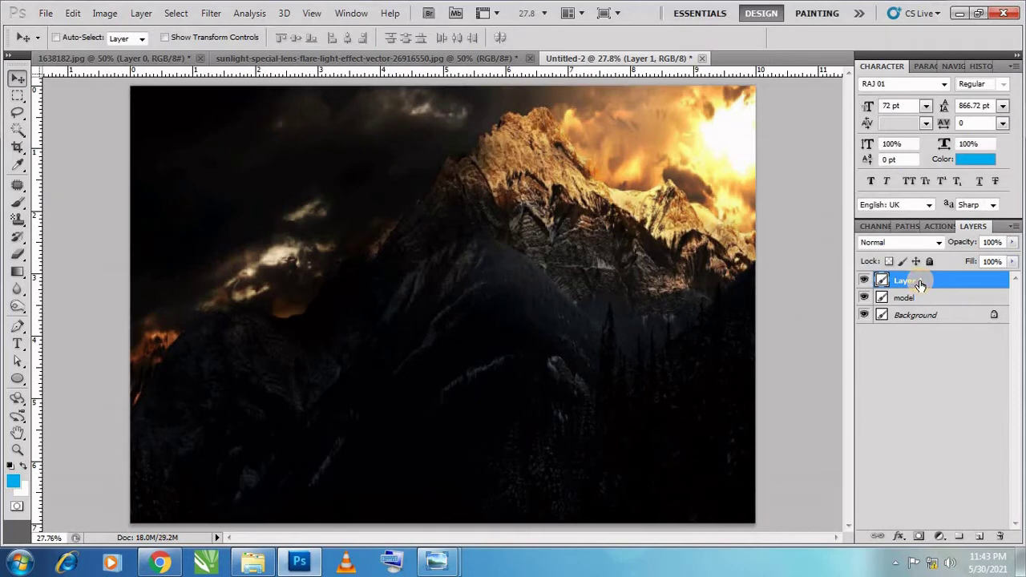
# Step: Rename the mountain layer 'background' and place it beneath the model layer
pyautogui.rightClick(904, 279)
pyautogui.click(797, 192)
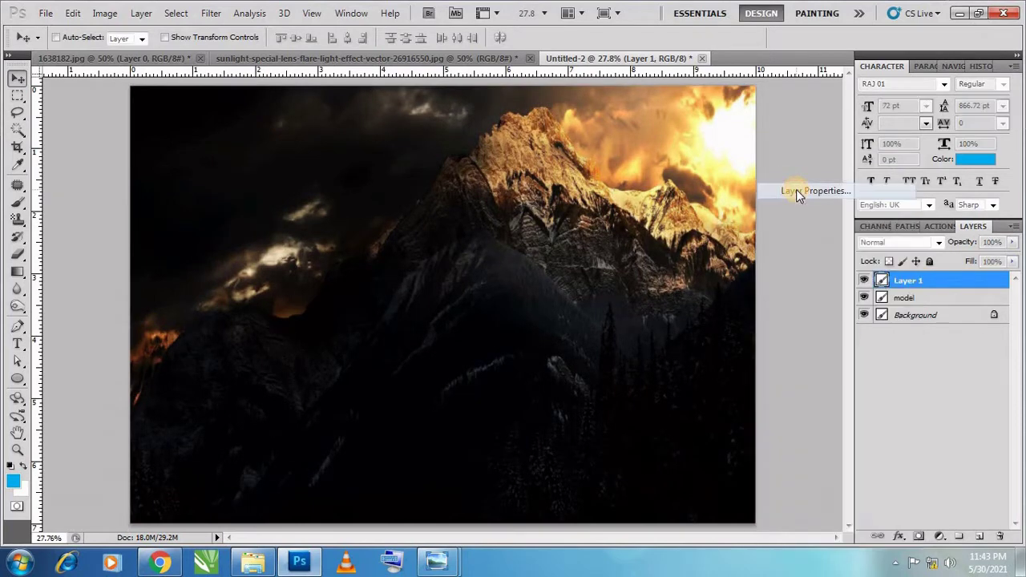
pyautogui.write('b')
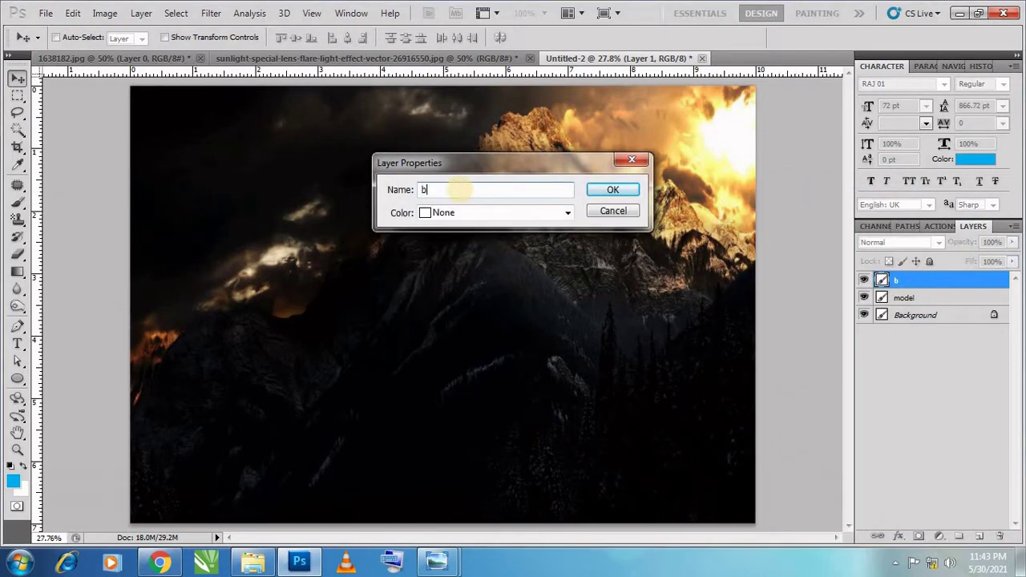
pyautogui.write('ackgrou')
pyautogui.write('nd')
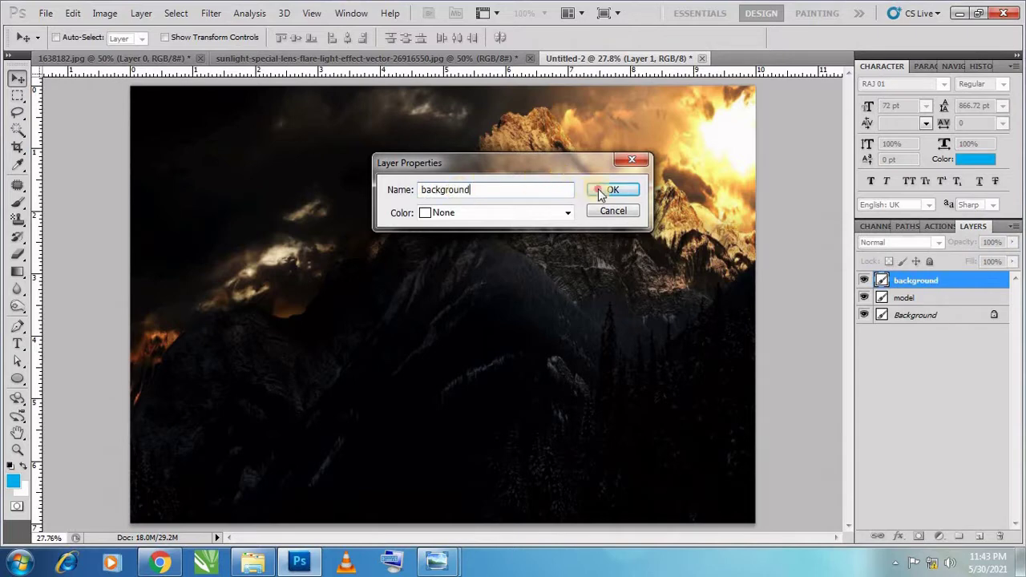
pyautogui.click(601, 195)
pyautogui.moveTo(916, 282); pyautogui.dragTo(921, 298)
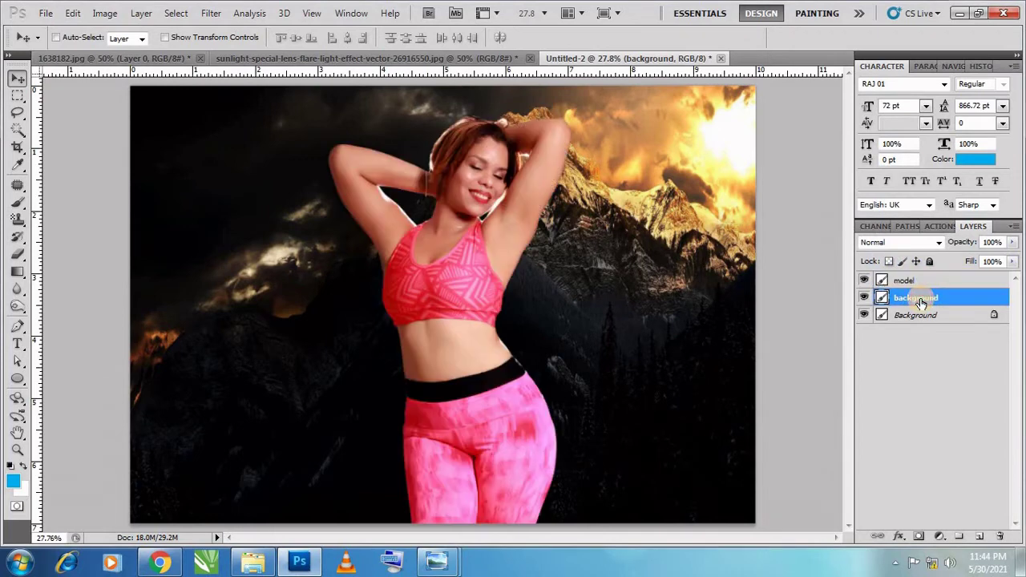
# Step: Select the model layer and shrink it slightly to about 92%
pyautogui.rightClick(469, 265)
pyautogui.click(482, 270)
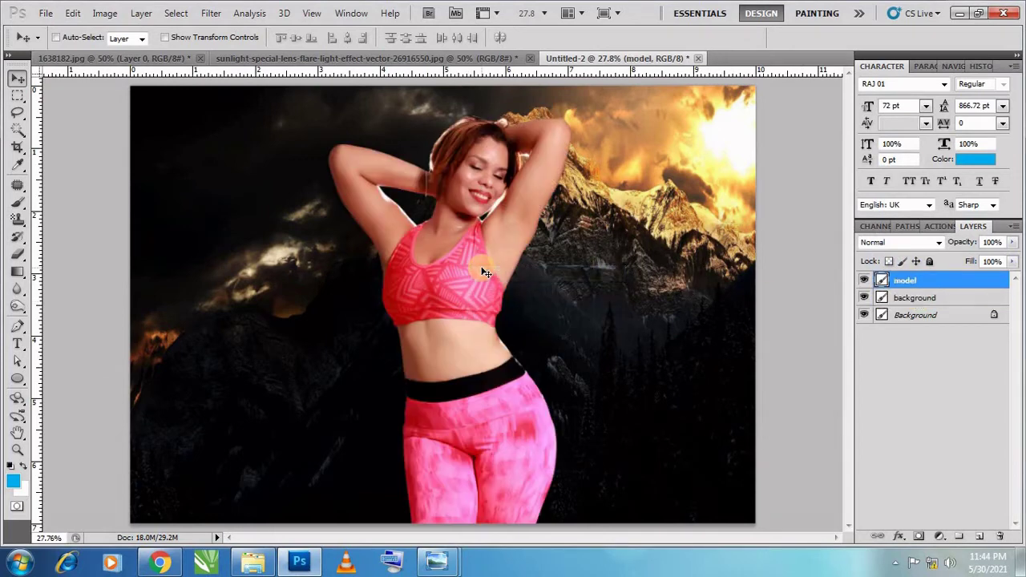
pyautogui.click(952, 285)
pyautogui.hotkey('ctrl', 't')
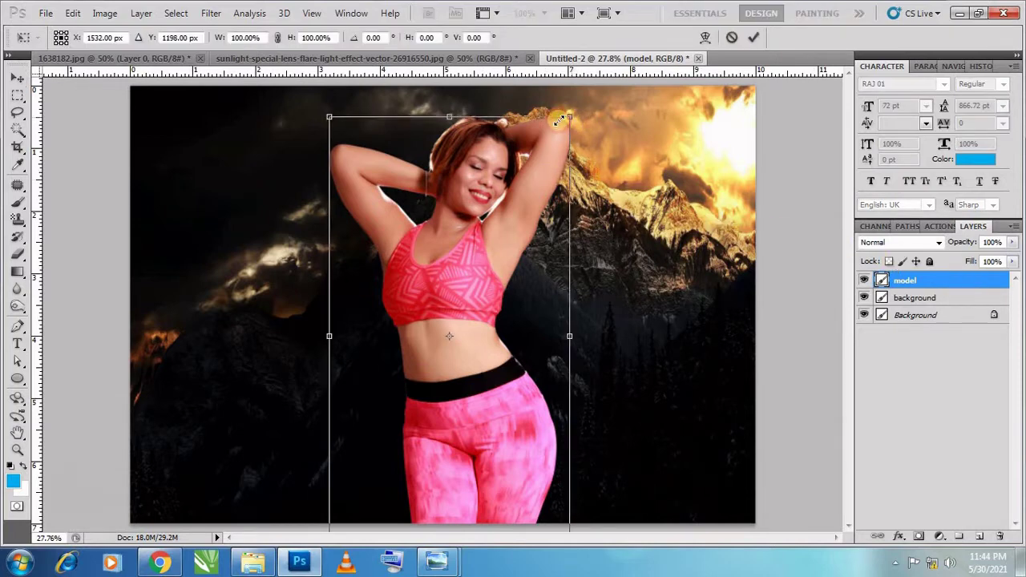
pyautogui.moveTo(572, 116); pyautogui.dragTo(542, 126)
pyautogui.doubleClick(499, 247)
# Step: Duplicate the model layer and desaturate the model copy layer
pyautogui.hotkey('ctrl', 'j')
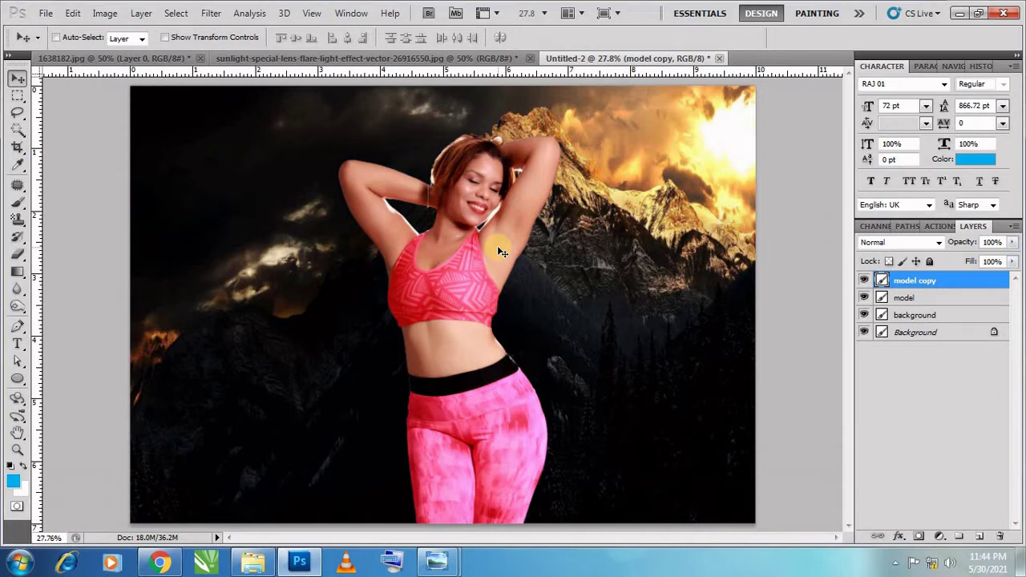
pyautogui.rightClick(497, 250)
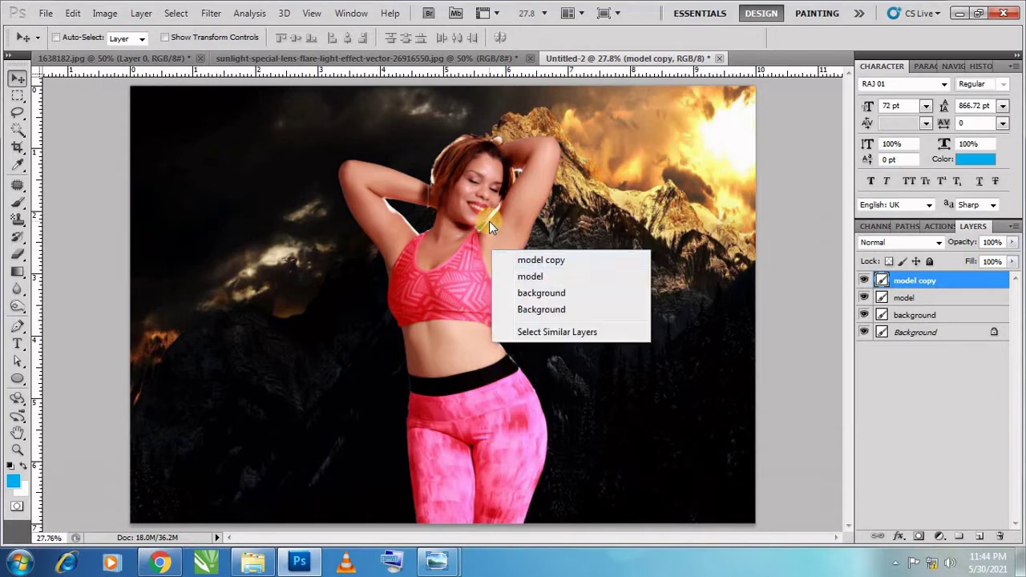
pyautogui.click(922, 285)
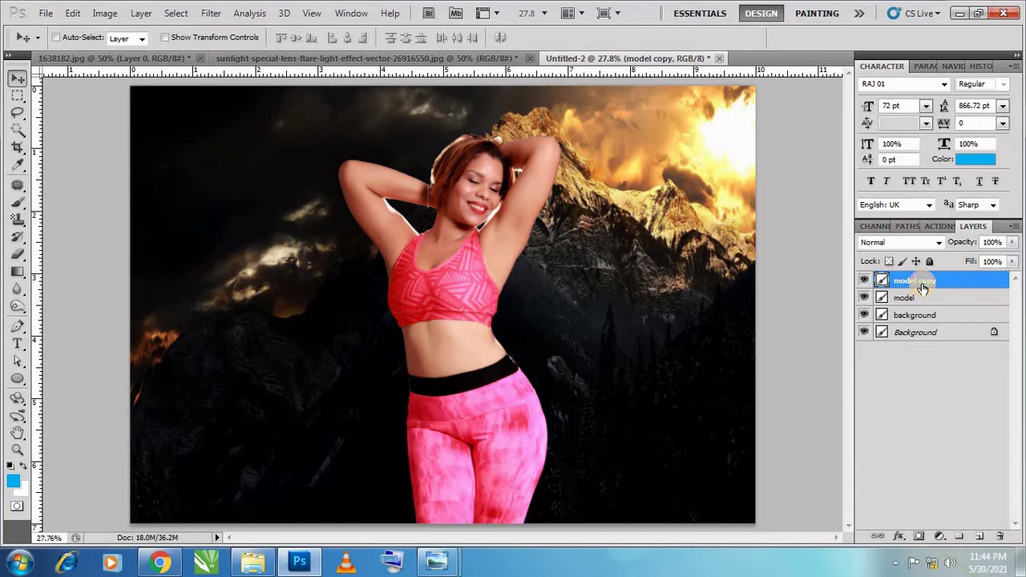
pyautogui.hotkey('ctrl', 'shift', 'u')
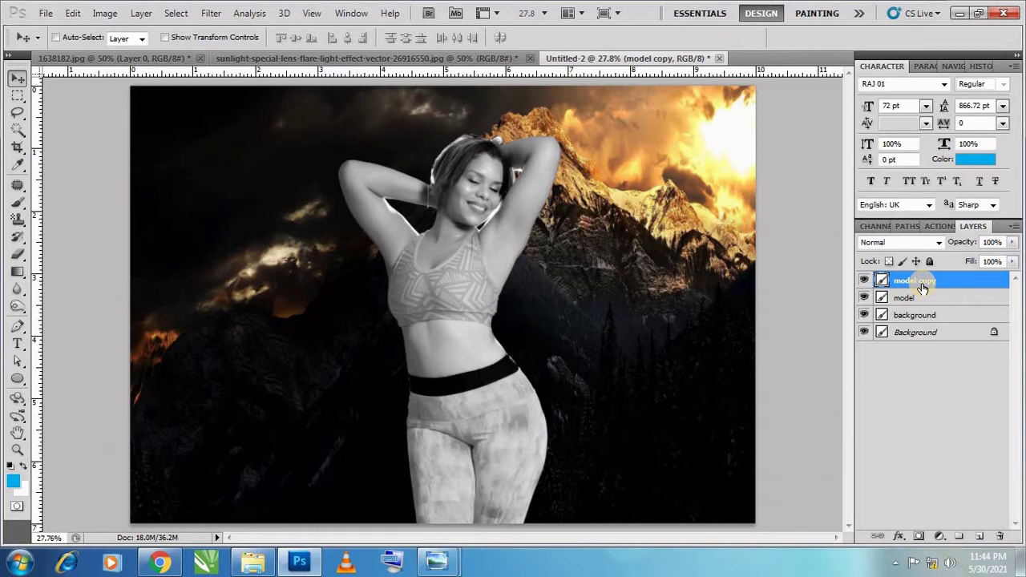
pyautogui.press('u')
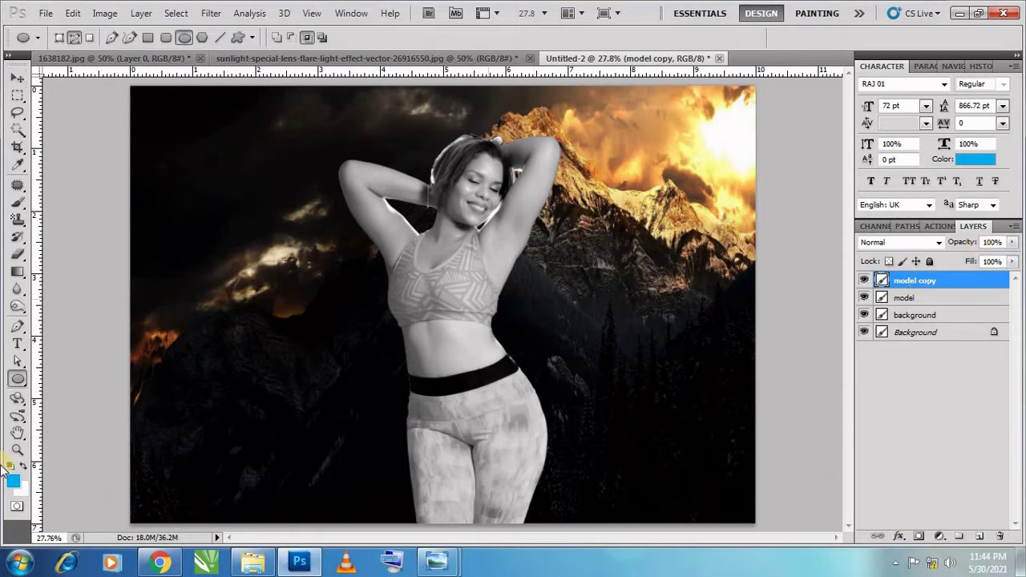
# Step: Draw a wide, flat ellipse path across the model's chest
pyautogui.click(13, 378)
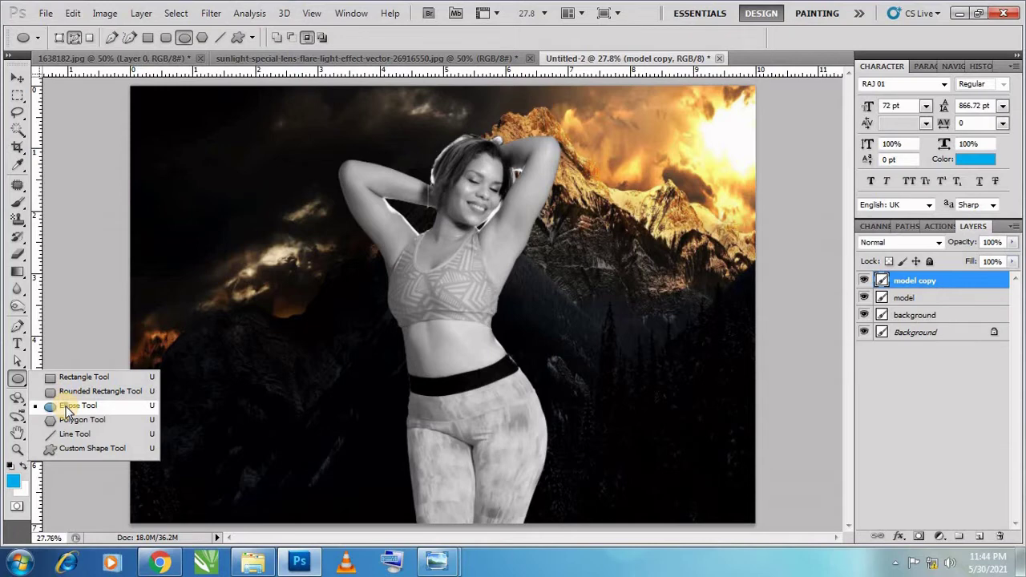
pyautogui.click(67, 407)
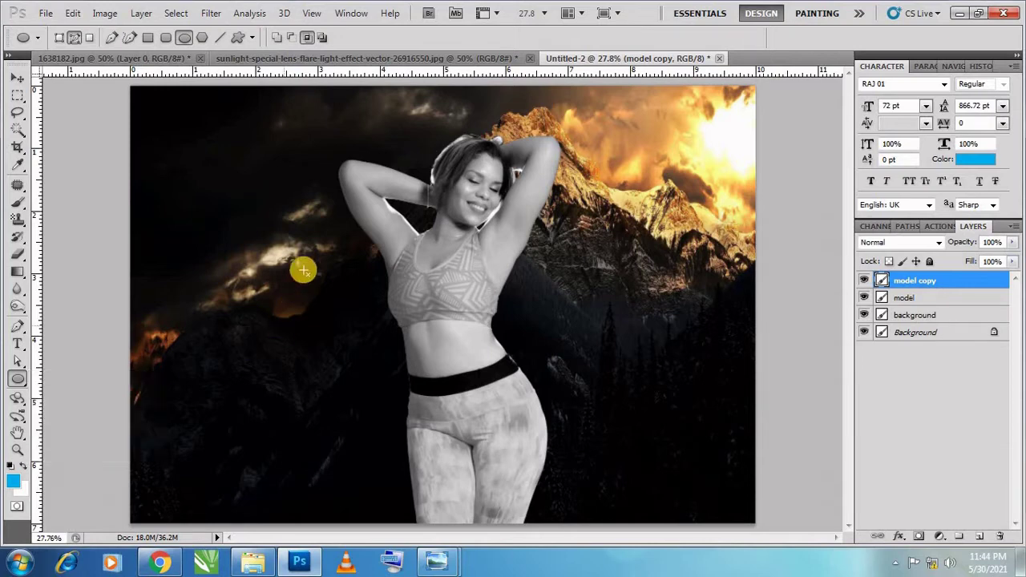
pyautogui.moveTo(328, 234)
pyautogui.mouseDown()
pyautogui.moveTo(556, 301)
pyautogui.moveTo(572, 291)
pyautogui.mouseUp()
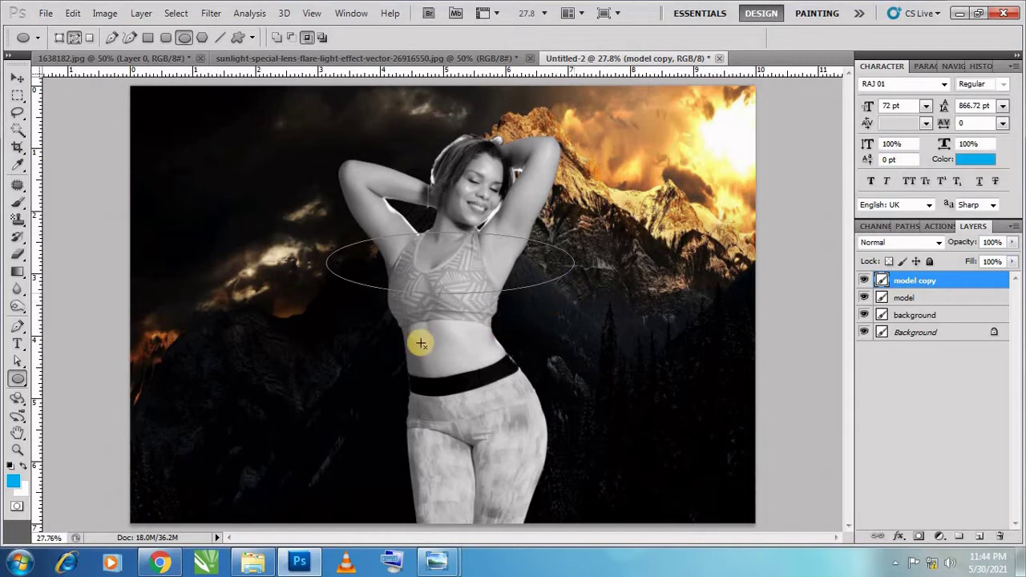
pyautogui.click(17, 361)
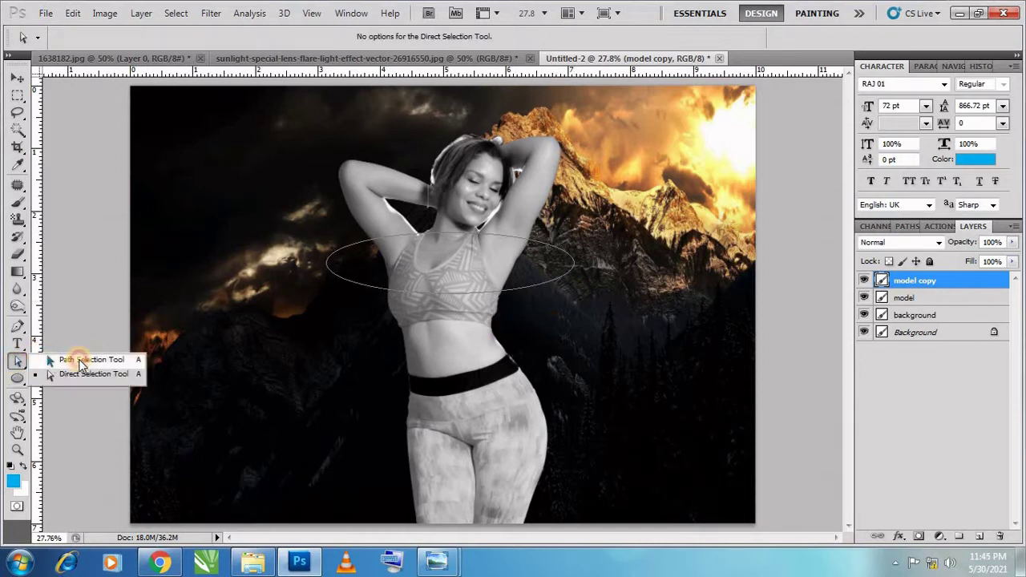
pyautogui.moveTo(17, 362); pyautogui.dragTo(68, 360)
# Step: Copy the ellipse path lower down the body and squash it to about 65% height
pyautogui.click(481, 294)
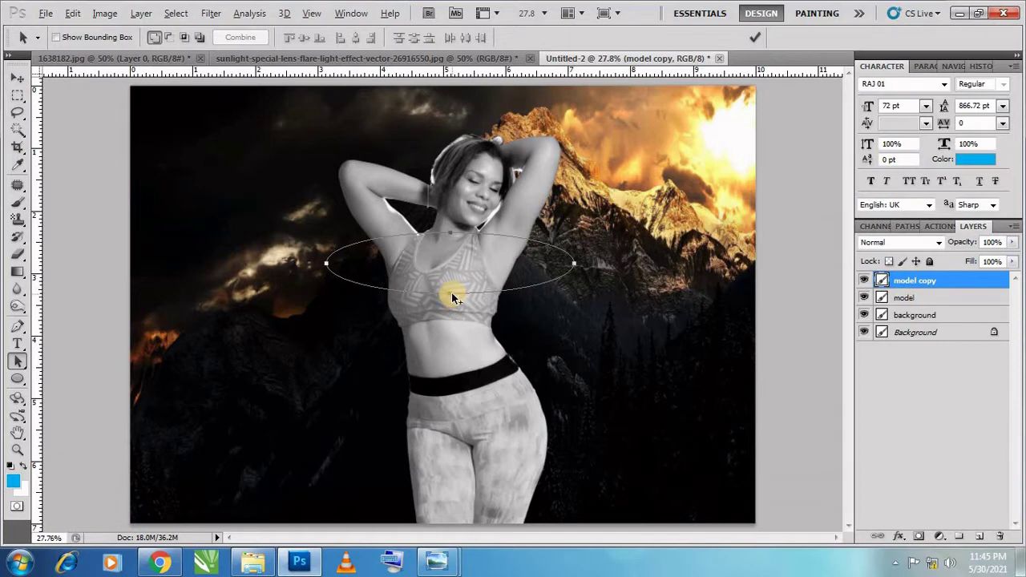
pyautogui.moveTo(452, 298); pyautogui.dragTo(438, 363)
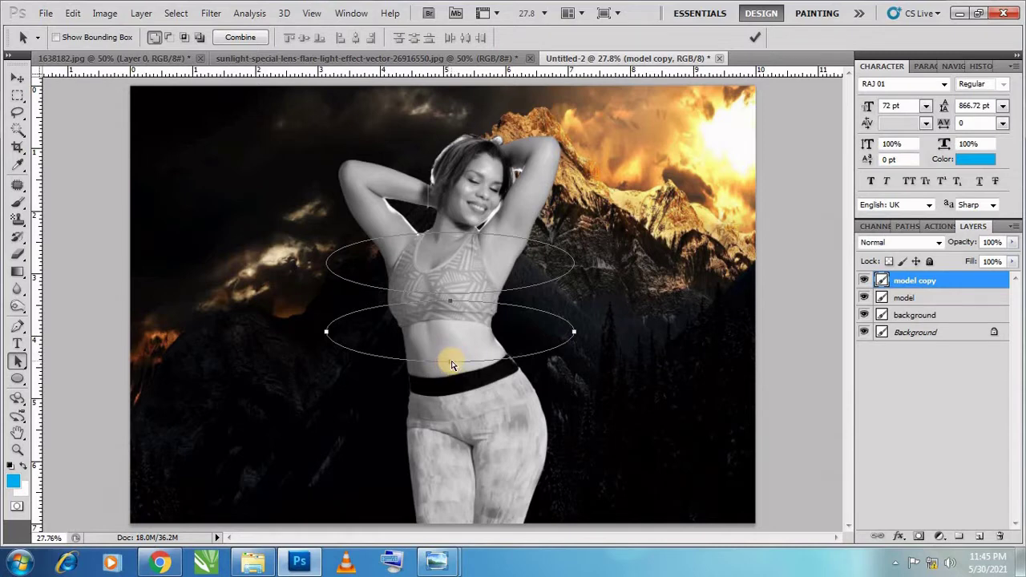
pyautogui.hotkey('ctrl', 't')
pyautogui.moveTo(451, 362); pyautogui.dragTo(453, 341)
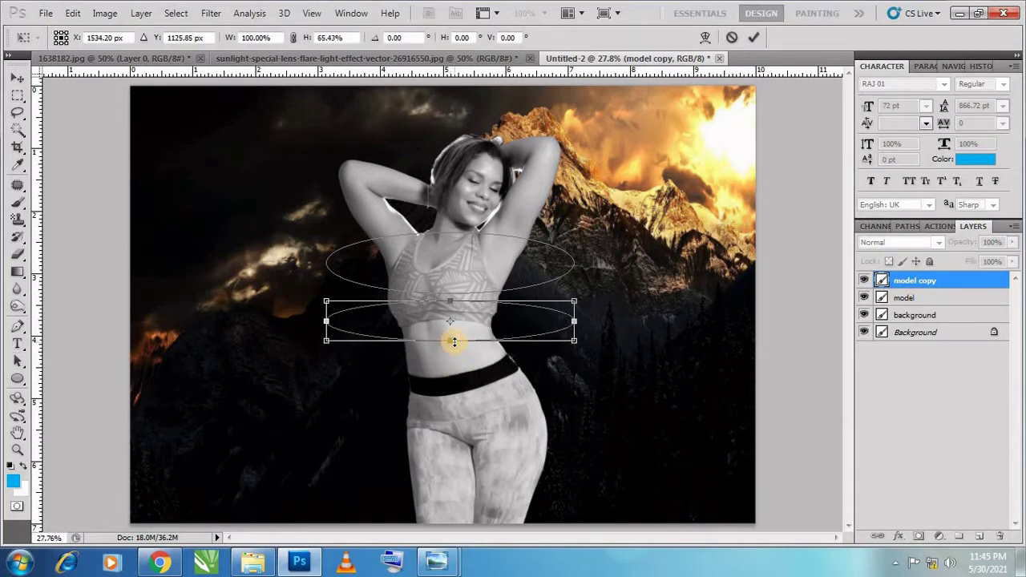
pyautogui.press('Return')
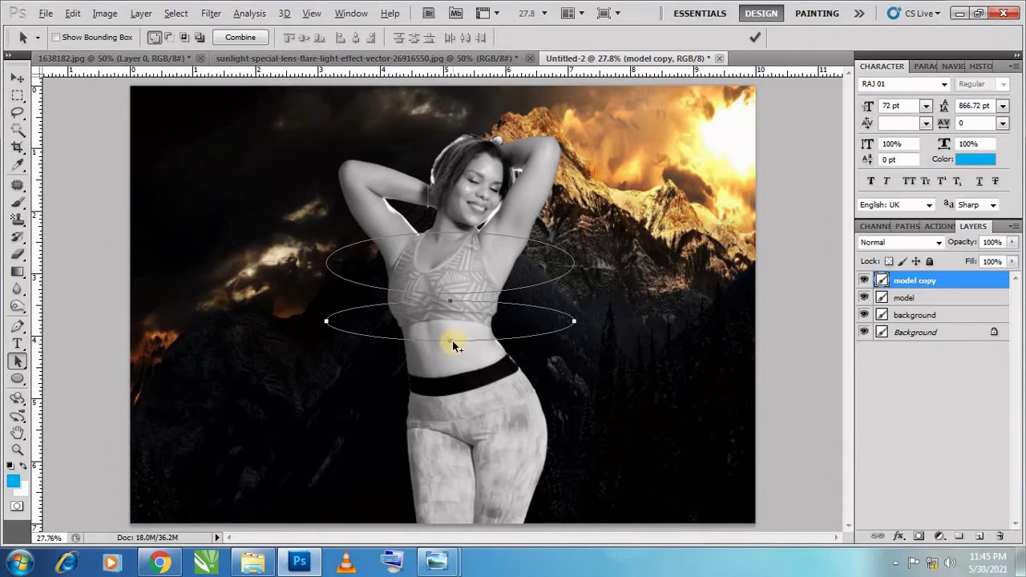
# Step: Add narrower ellipse copies at the waistband, hips and thighs, then load all paths as a selection
pyautogui.moveTo(452, 341); pyautogui.dragTo(449, 392)
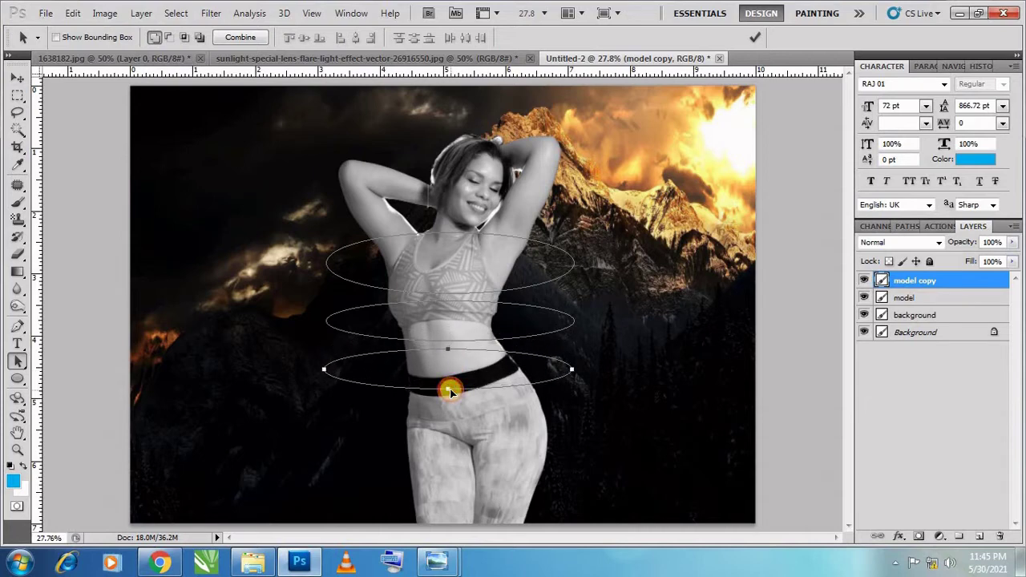
pyautogui.hotkey('ctrl', 't')
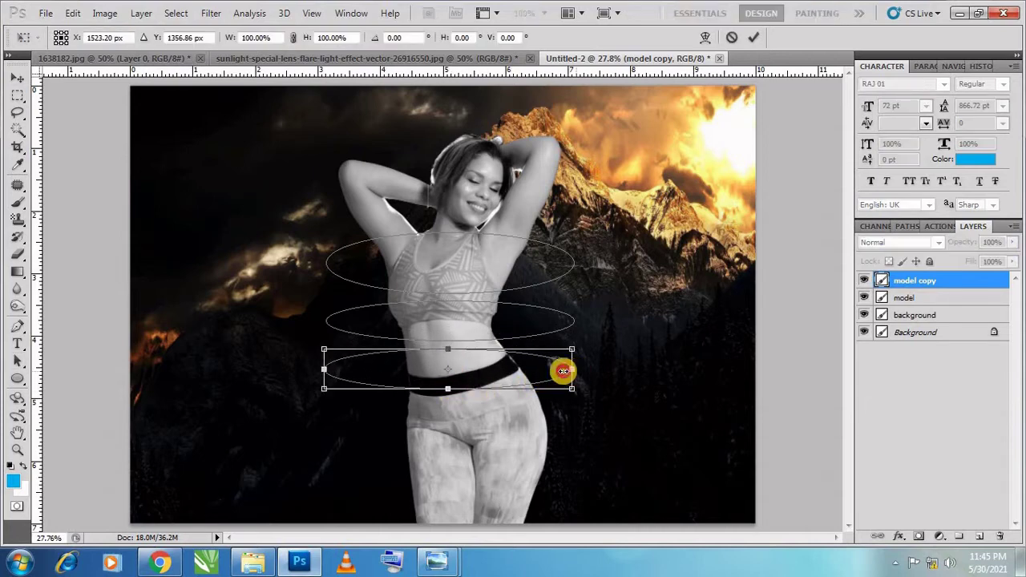
pyautogui.moveTo(564, 370); pyautogui.dragTo(550, 370)
pyautogui.press('Return')
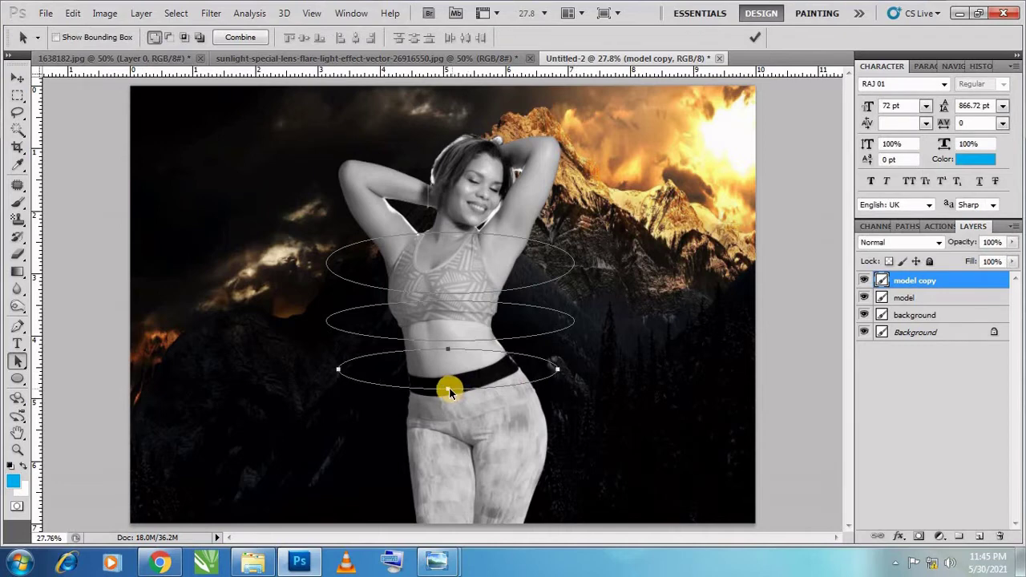
pyautogui.moveTo(449, 390); pyautogui.dragTo(446, 443)
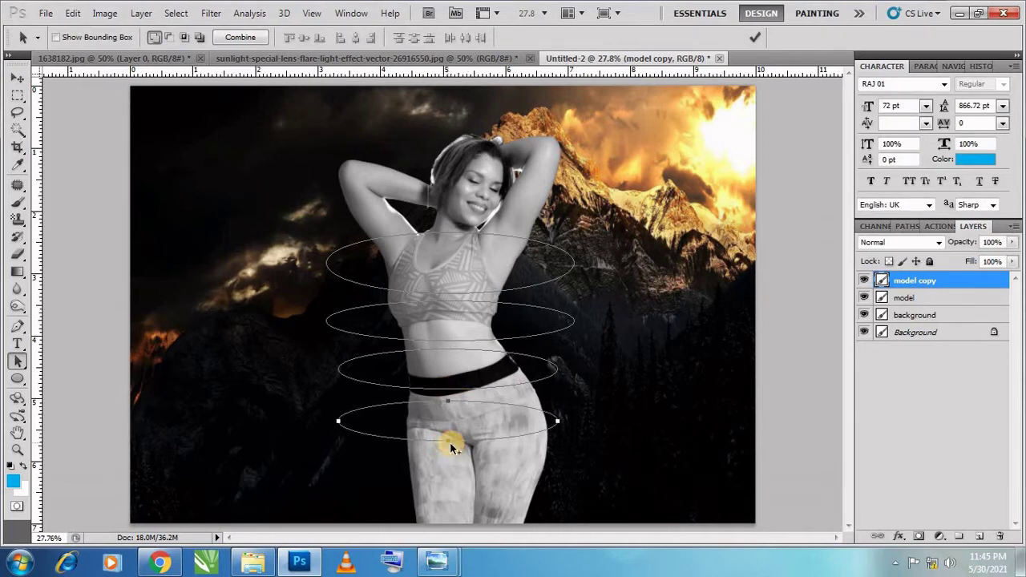
pyautogui.moveTo(443, 436); pyautogui.dragTo(474, 494)
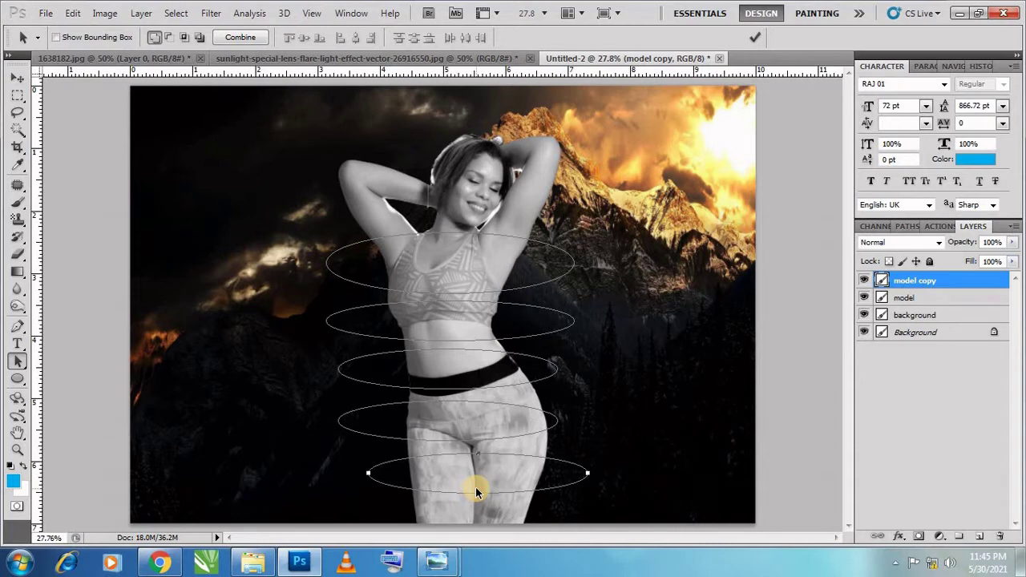
pyautogui.hotkey('ctrl', 'Return')
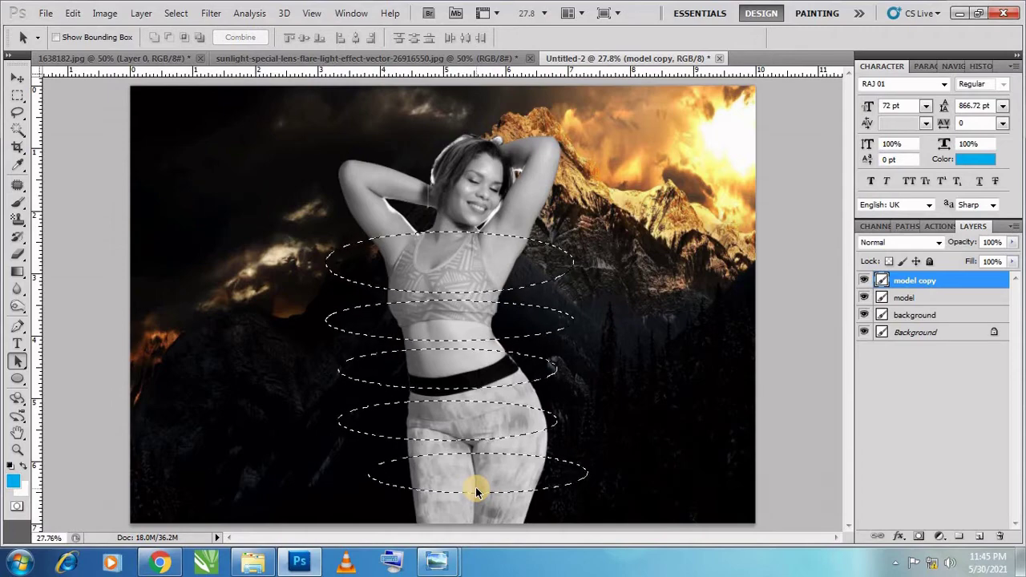
# Step: Create a new empty layer named 'stoke'
pyautogui.hotkey('ctrl', 'shift', 'n')
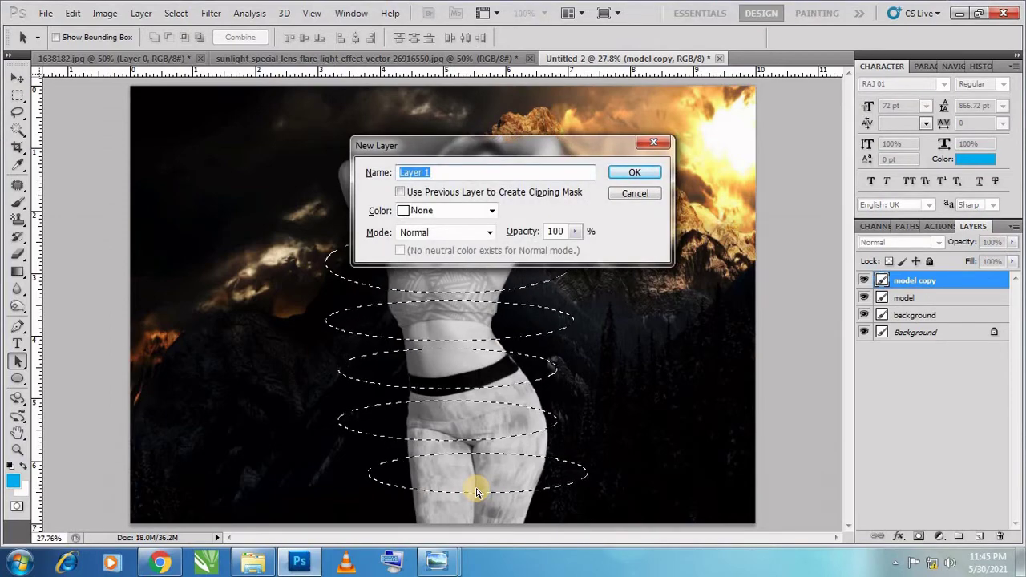
pyautogui.write('s')
pyautogui.write('toke')
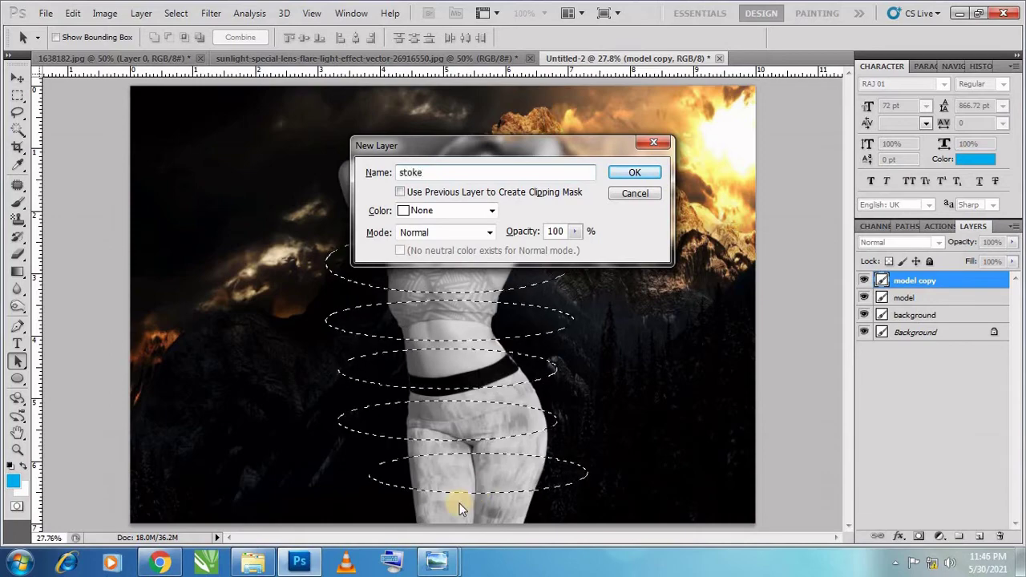
pyautogui.click(629, 173)
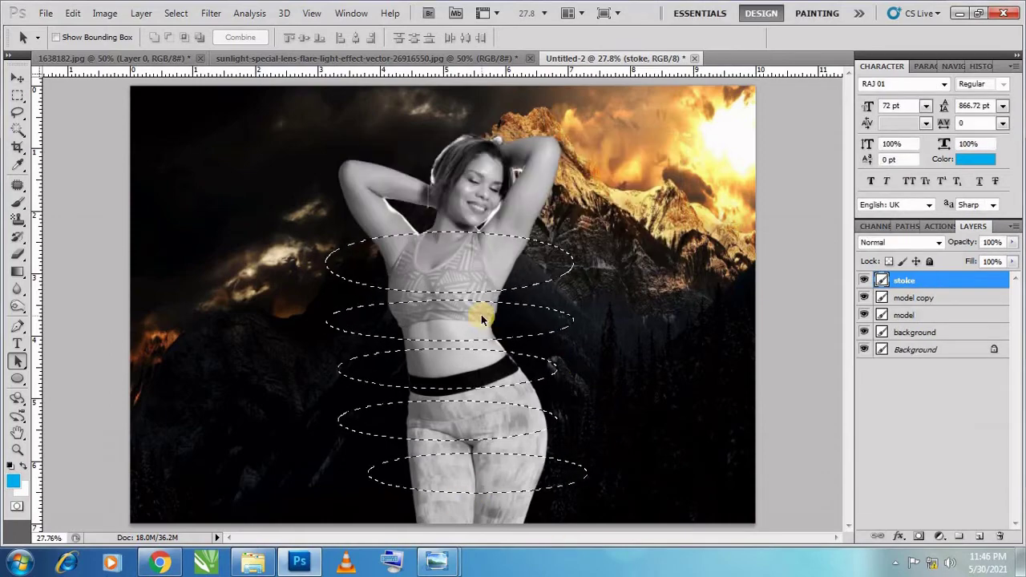
pyautogui.press('m')
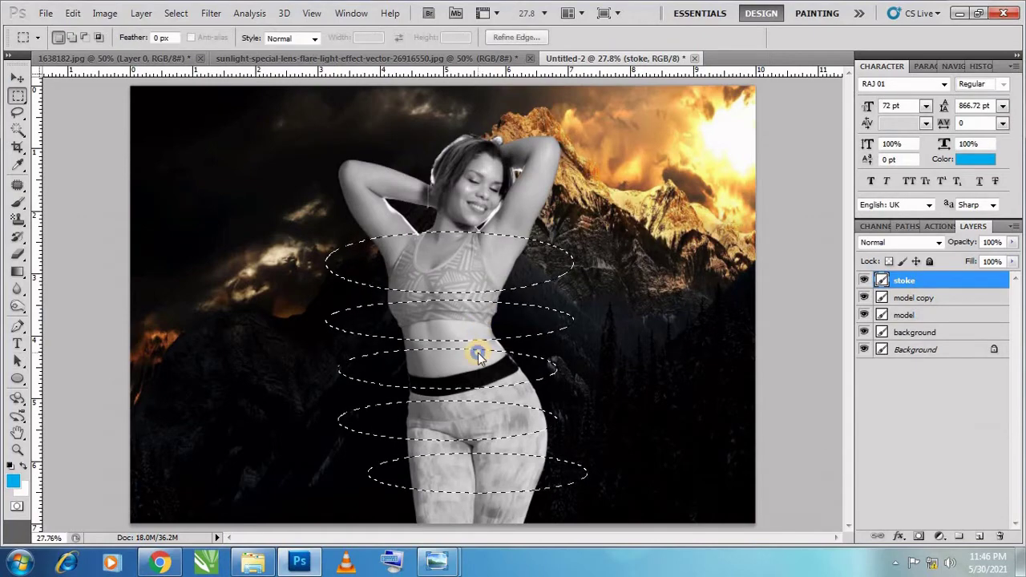
# Step: Stroke the ellipse selection 20 px white, deselect, and duplicate the stoke layer
pyautogui.rightClick(479, 349)
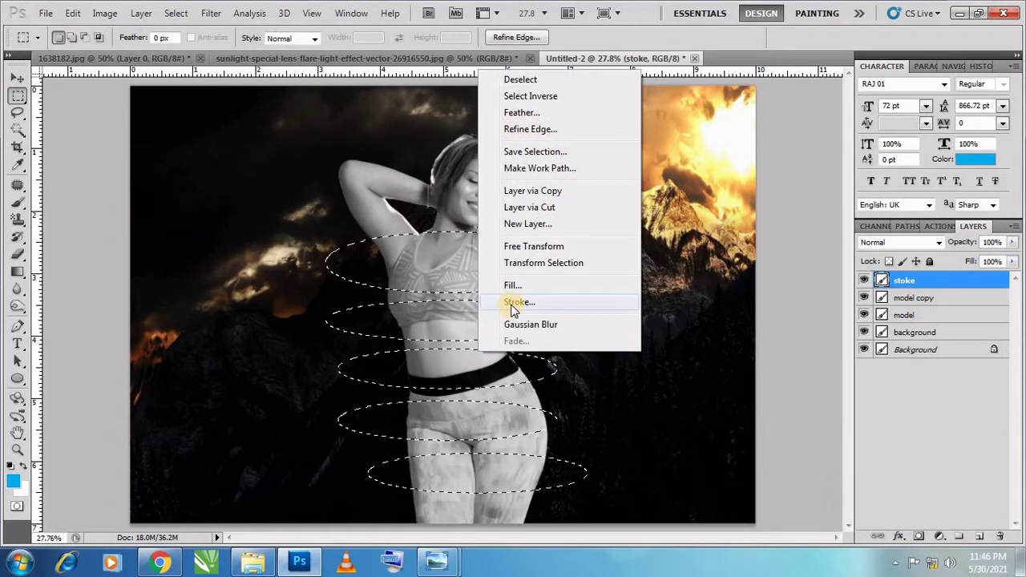
pyautogui.click(513, 305)
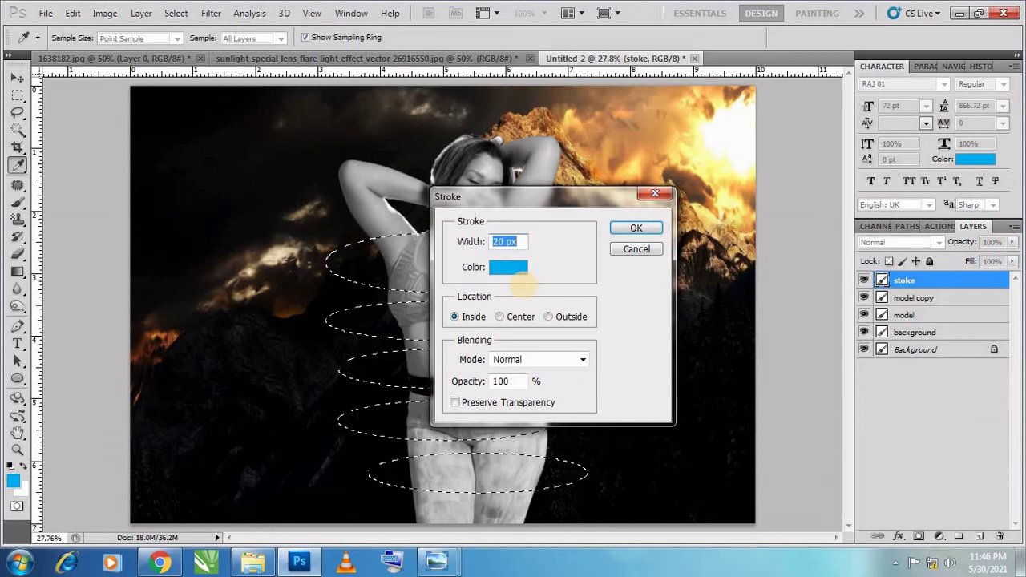
pyautogui.write('20')
pyautogui.click(522, 268)
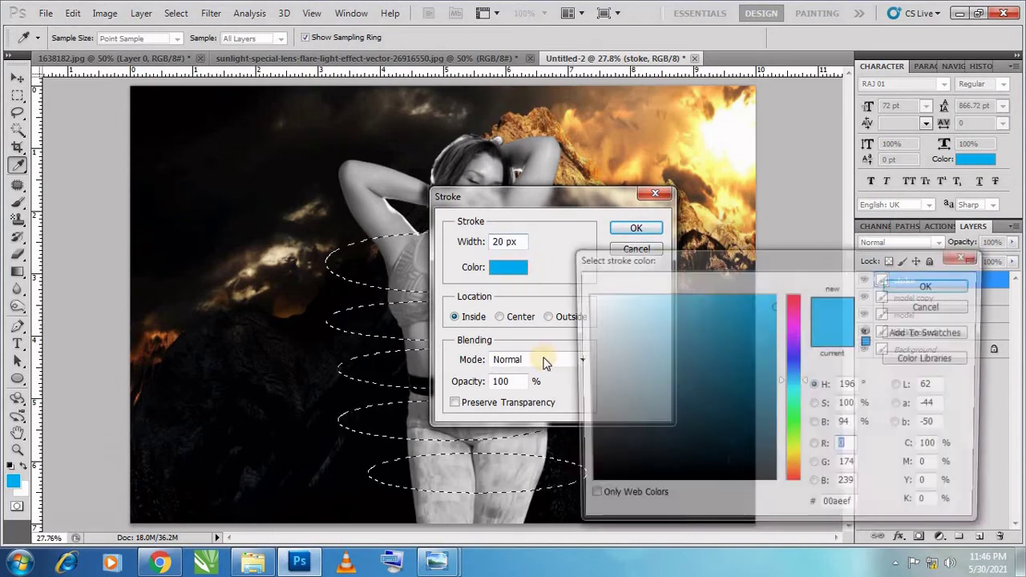
pyautogui.click(471, 154)
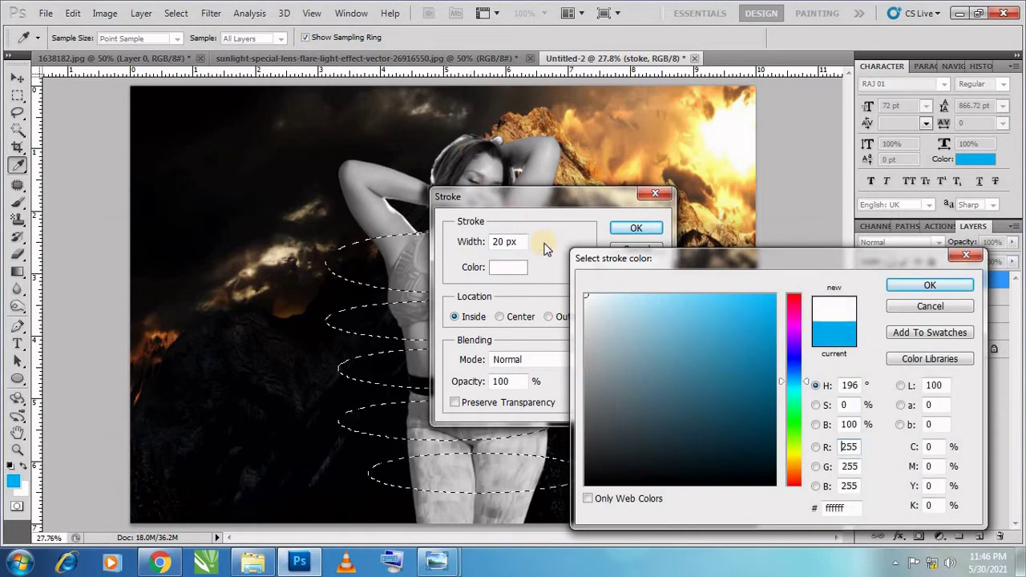
pyautogui.press('Return')
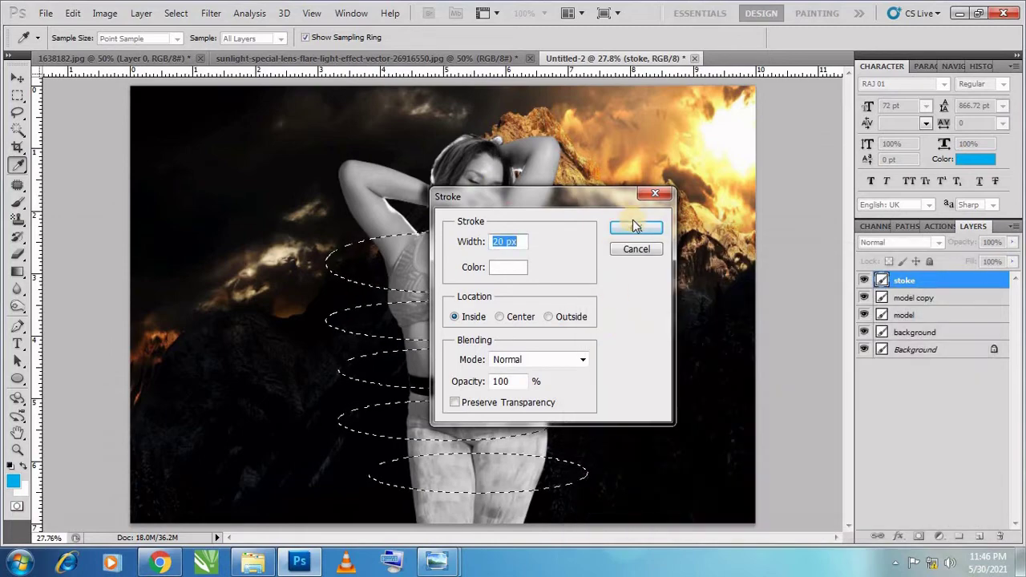
pyautogui.click(635, 227)
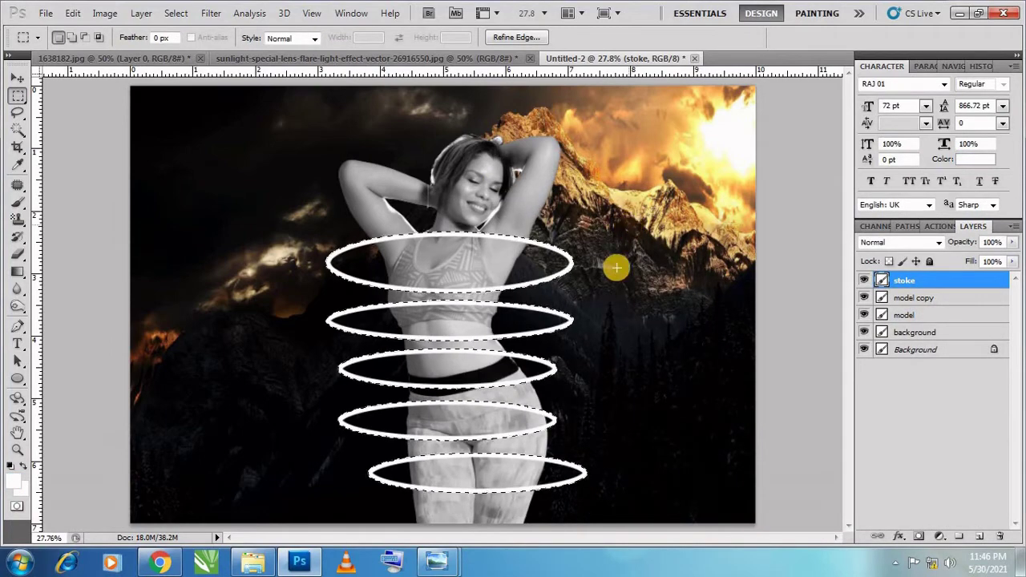
pyautogui.hotkey('ctrl', 'd')
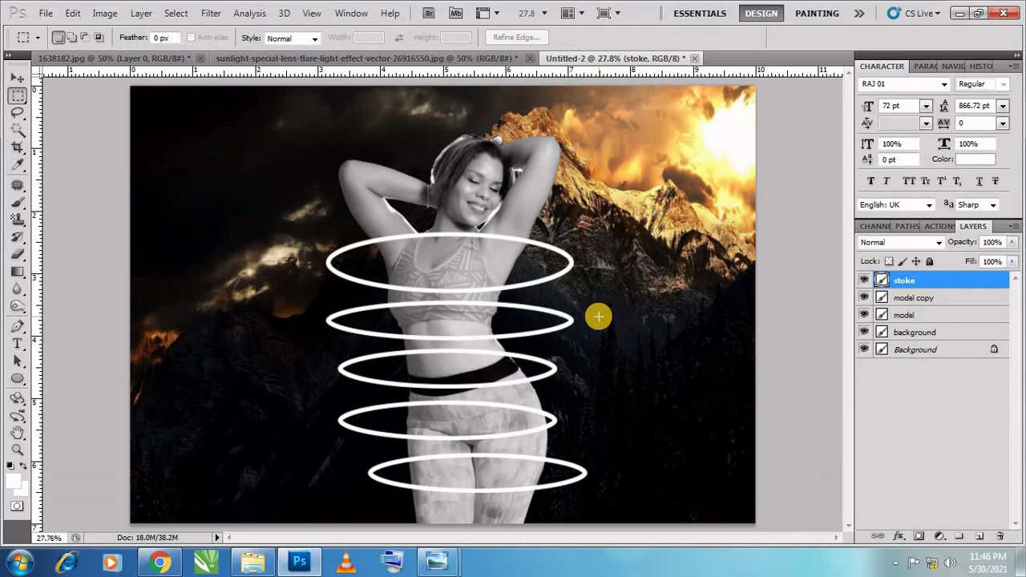
pyautogui.hotkey('ctrl', 'j')
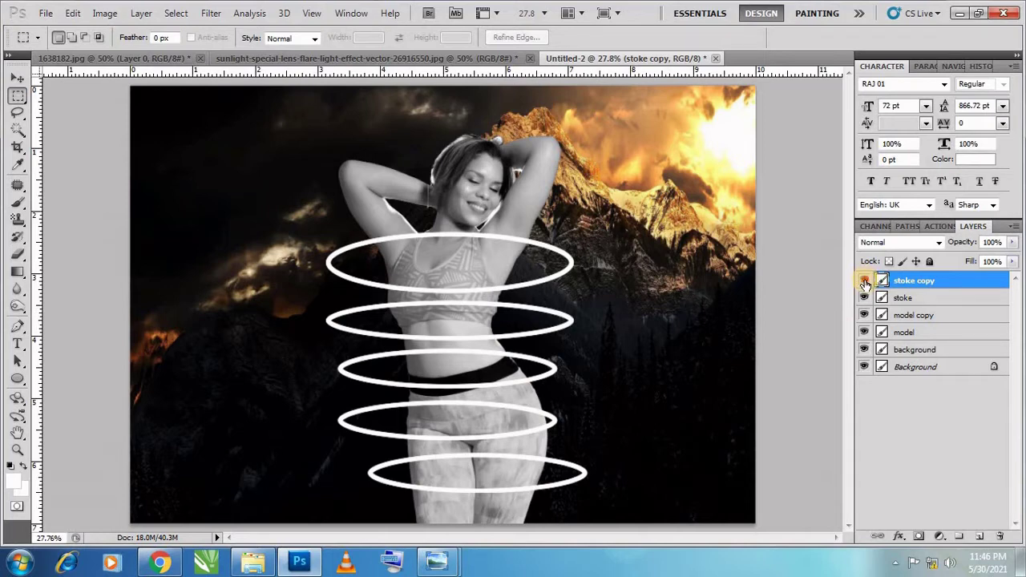
# Step: Hide the stoke copy layer and open Layer Style for the stoke layer
pyautogui.click(864, 281)
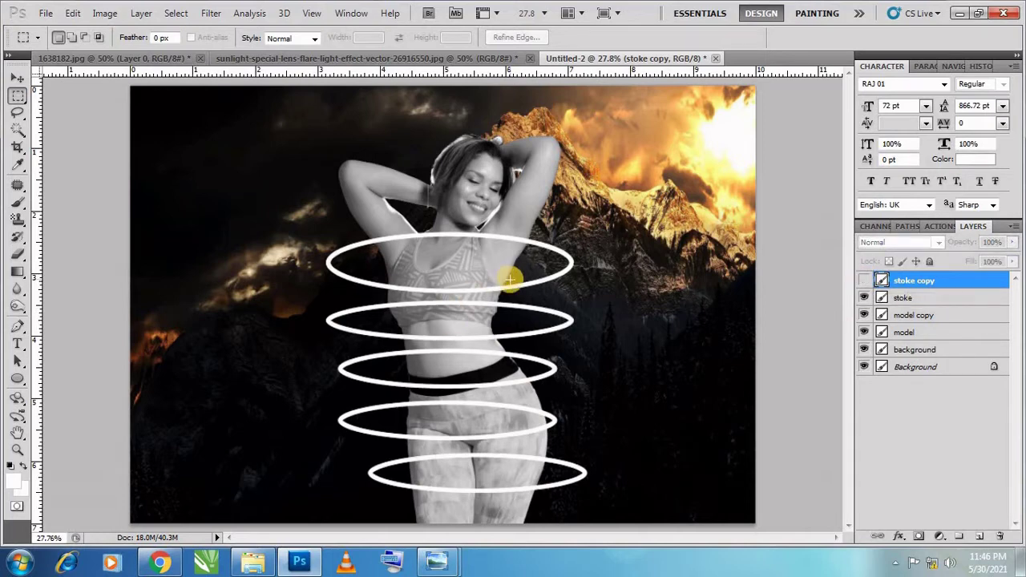
pyautogui.press('v')
pyautogui.rightClick(539, 280)
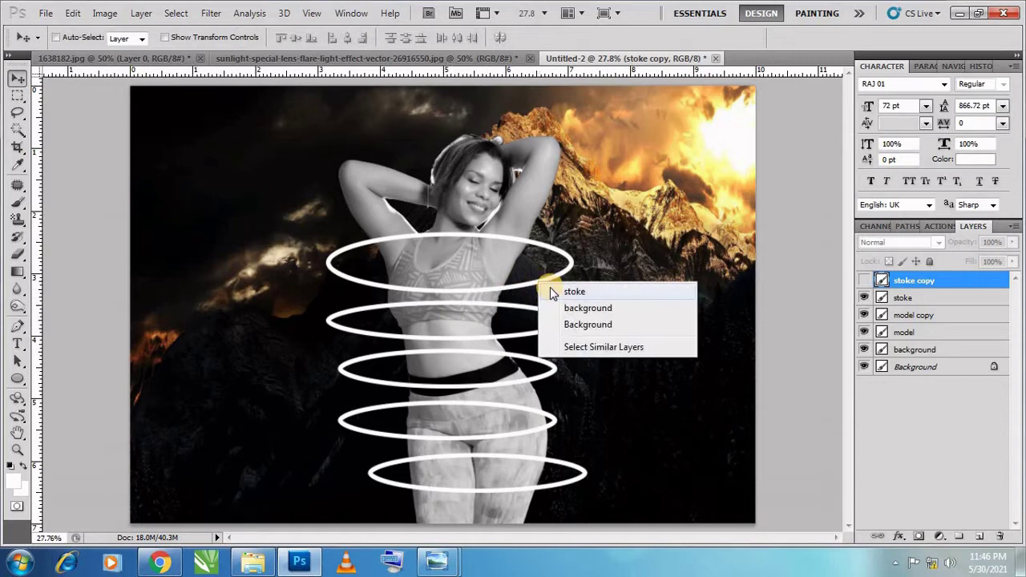
pyautogui.click(548, 287)
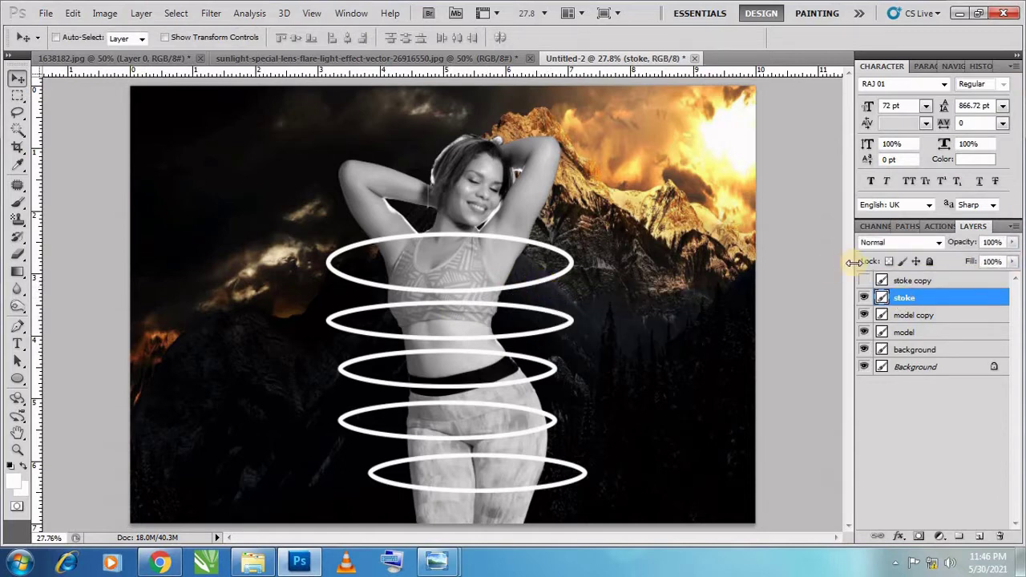
pyautogui.doubleClick(937, 297)
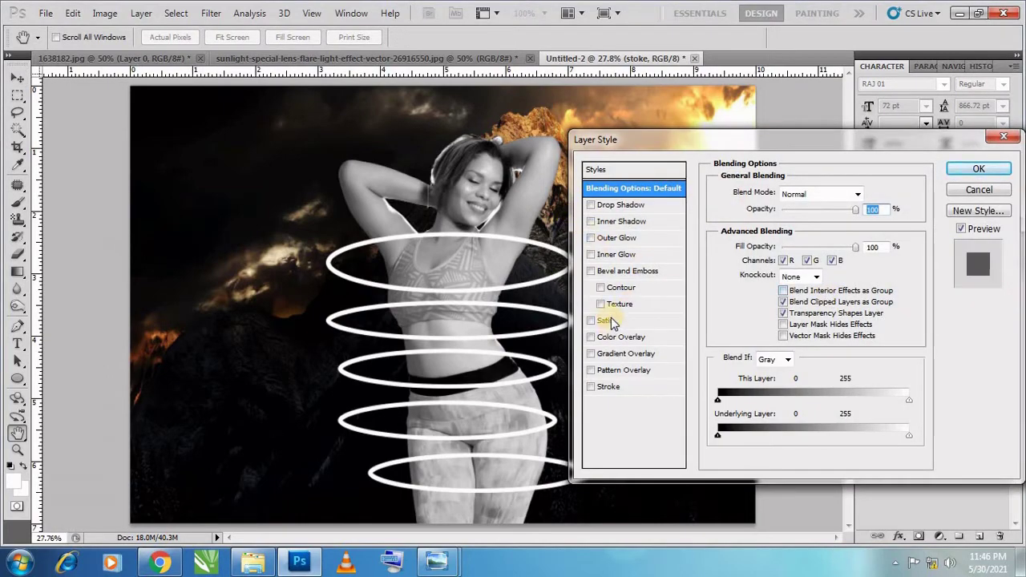
# Step: Add a 13 px Stroke effect to the rings
pyautogui.click(607, 387)
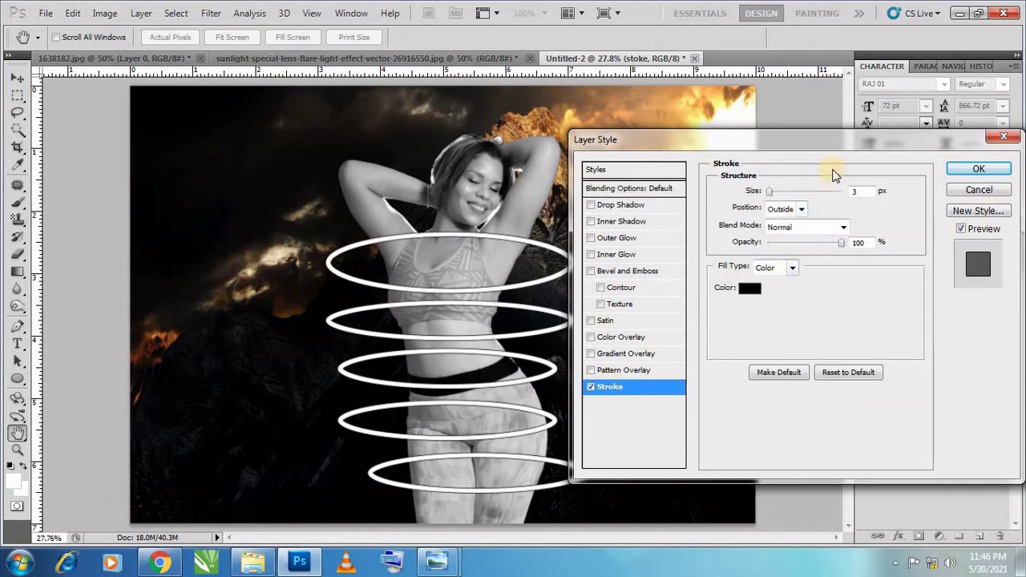
pyautogui.click(866, 191)
pyautogui.write('10')
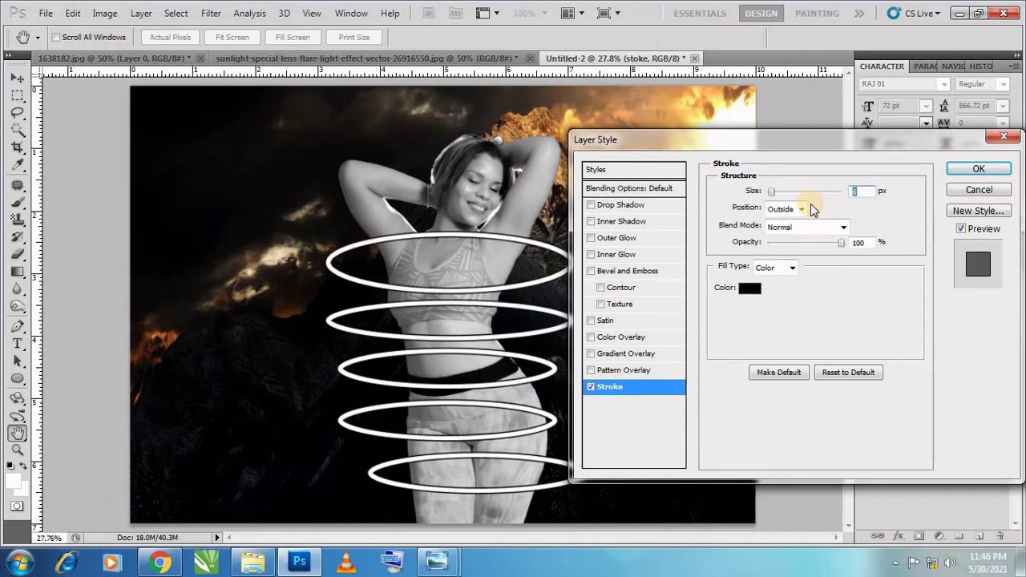
pyautogui.press('Up')
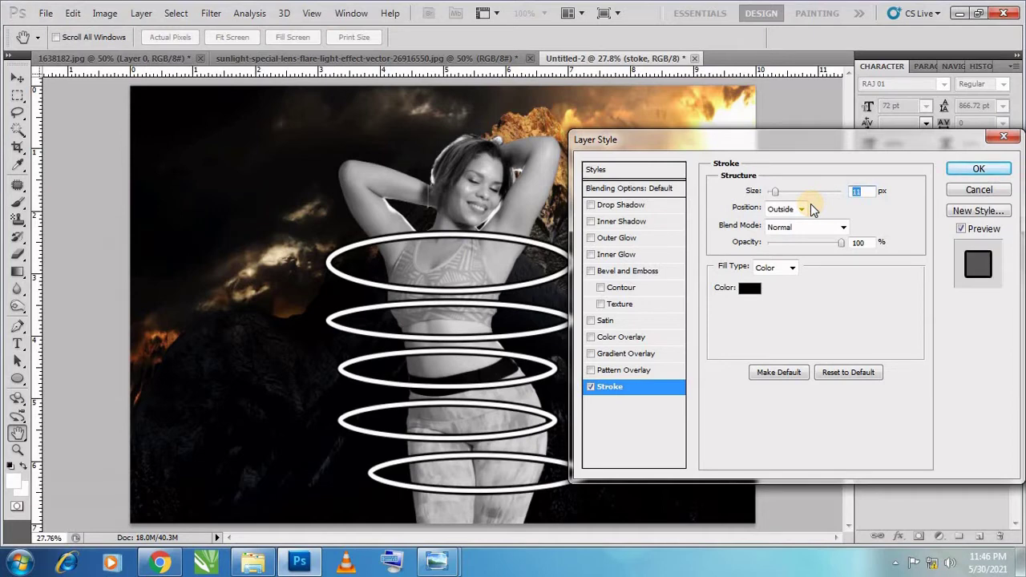
pyautogui.press('Up')
pyautogui.press('Up')
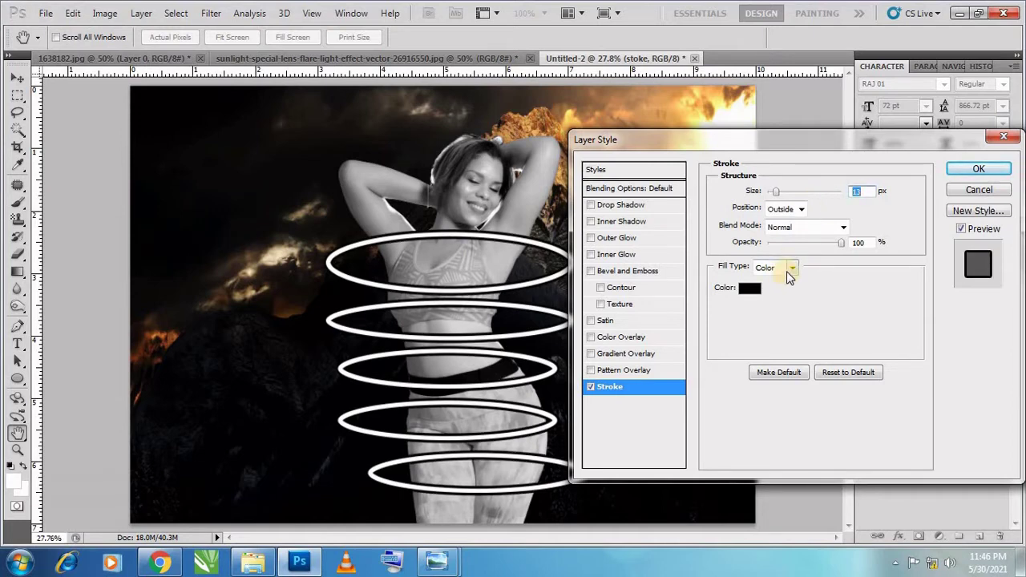
pyautogui.click(791, 268)
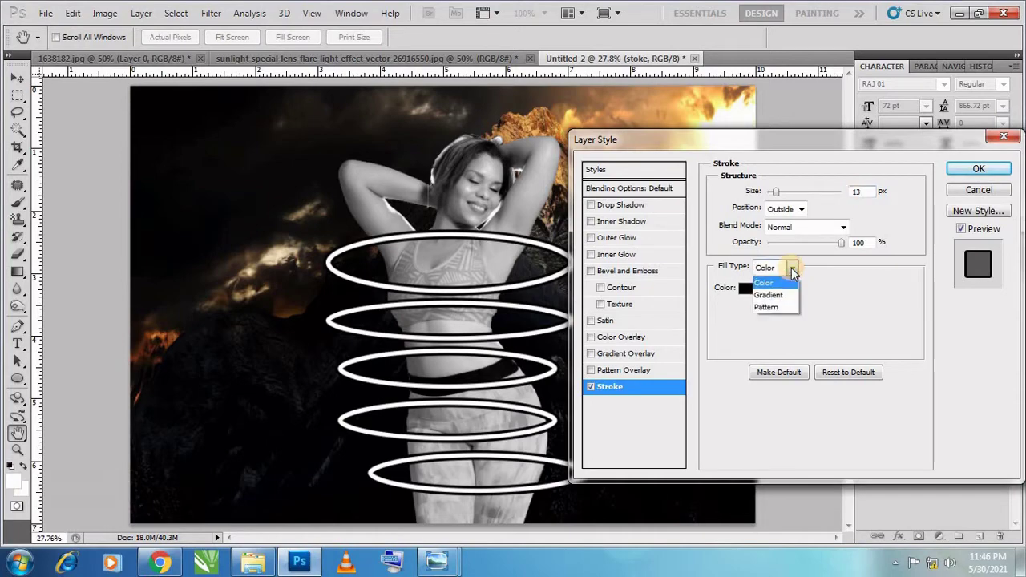
# Step: Set the stroke fill type to Gradient using a cream-to-gold preset as a starting point
pyautogui.click(771, 296)
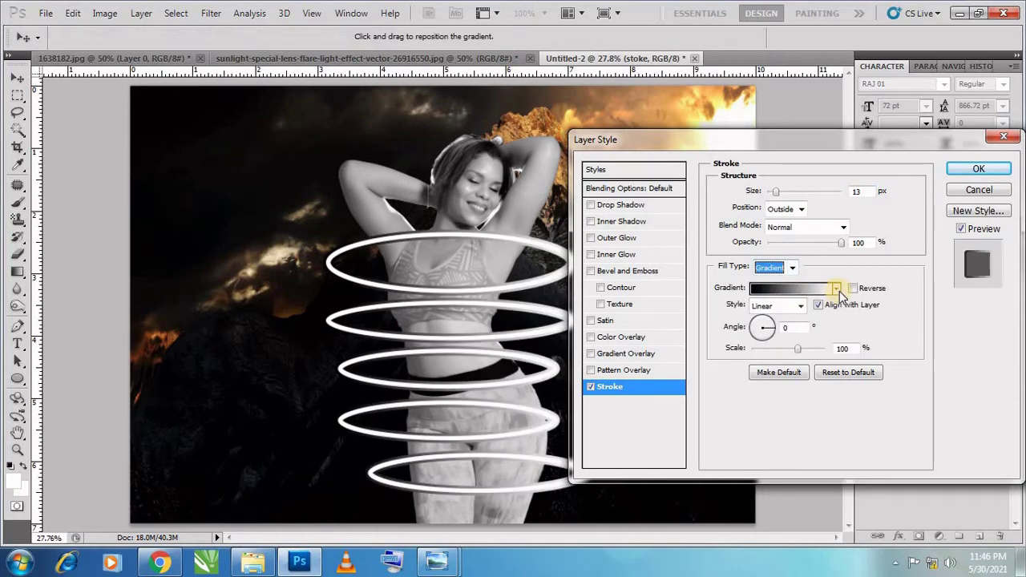
pyautogui.click(837, 287)
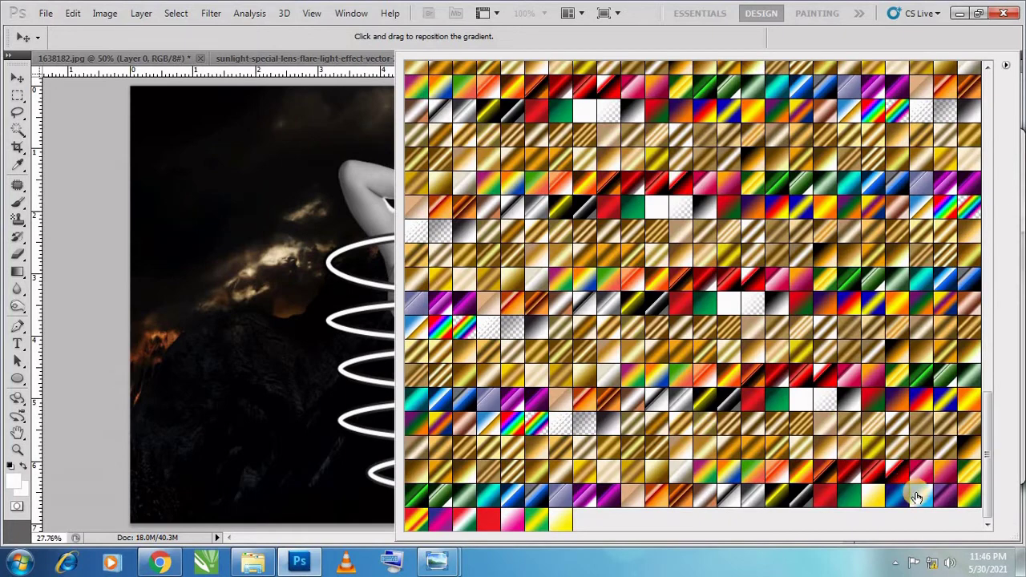
pyautogui.click(872, 498)
pyautogui.click(273, 293)
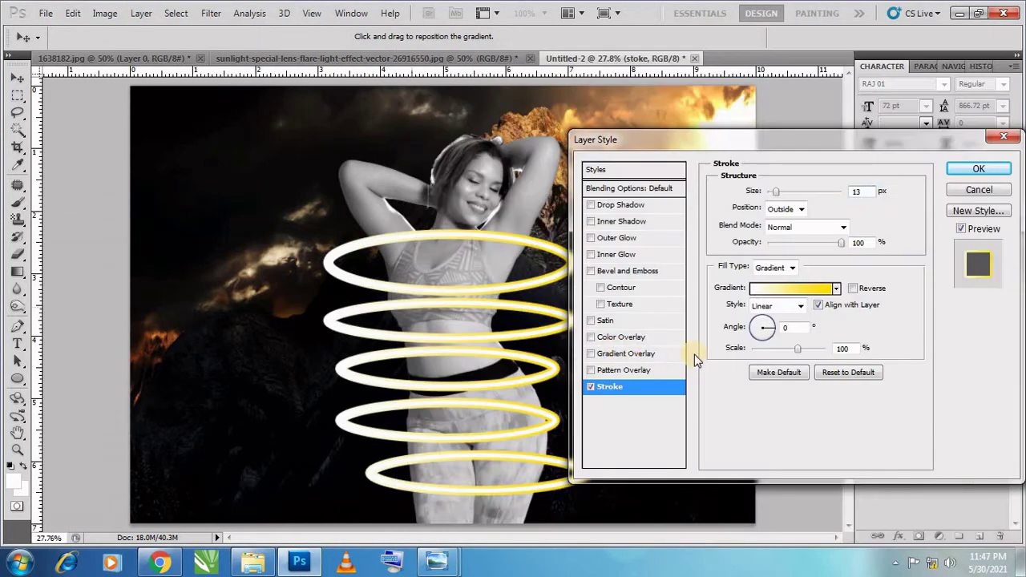
pyautogui.click(792, 293)
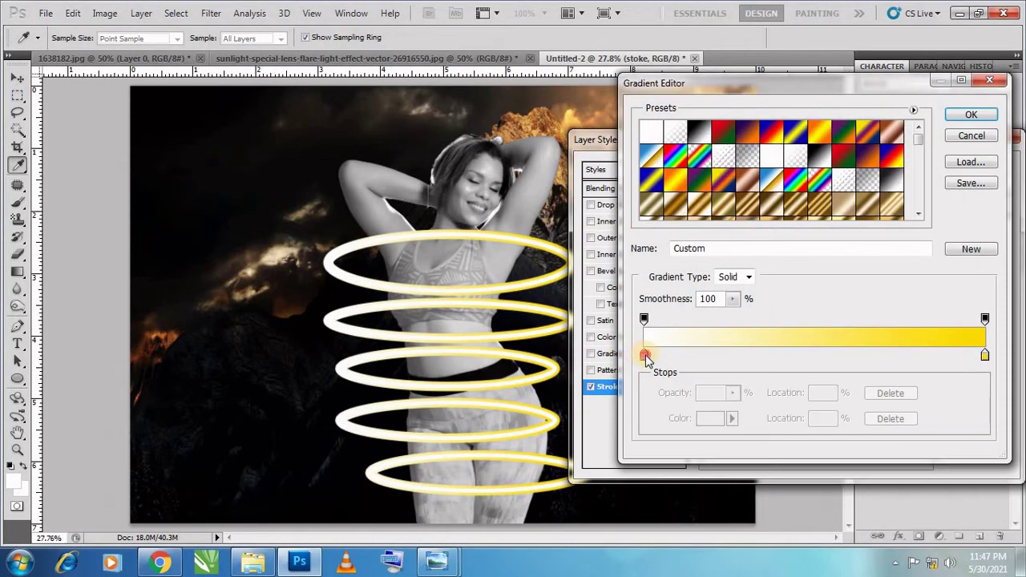
# Step: Make the gradient's left stop blue (0089cf)
pyautogui.click(643, 354)
pyautogui.click(701, 417)
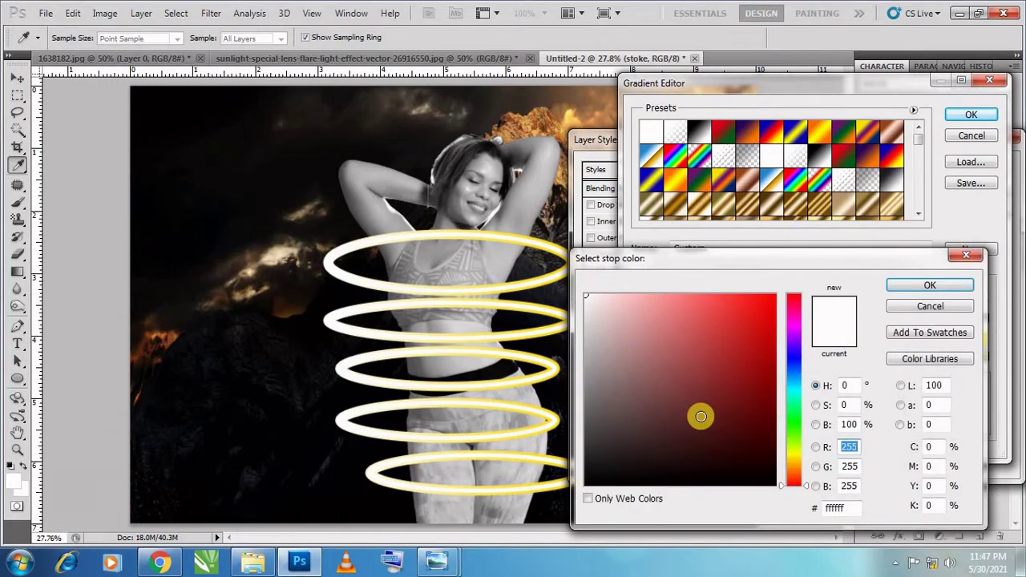
pyautogui.press('Tab')
pyautogui.press('Tab')
pyautogui.press('Tab')
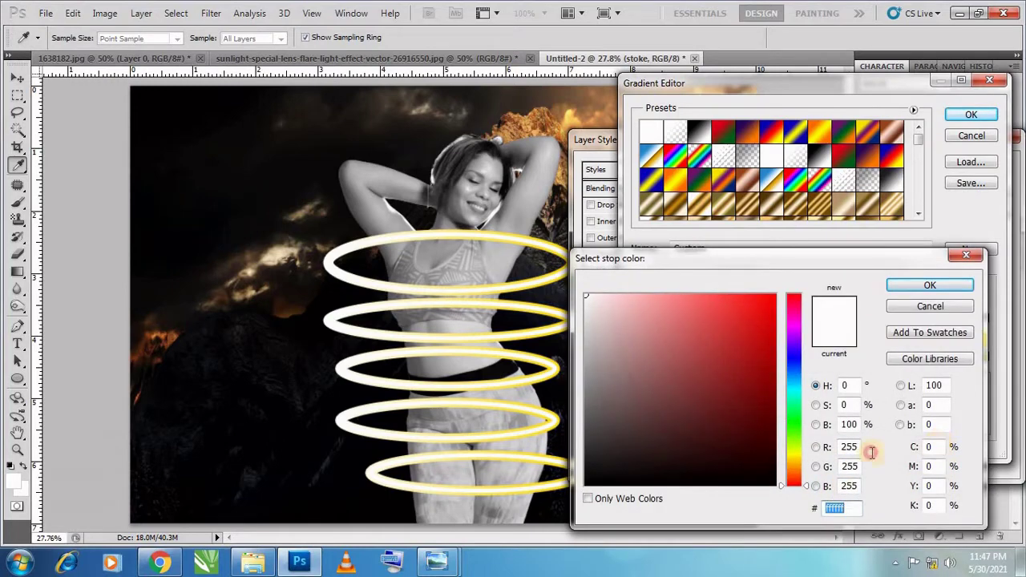
pyautogui.press('Tab')
pyautogui.write('100')
pyautogui.press('Tab')
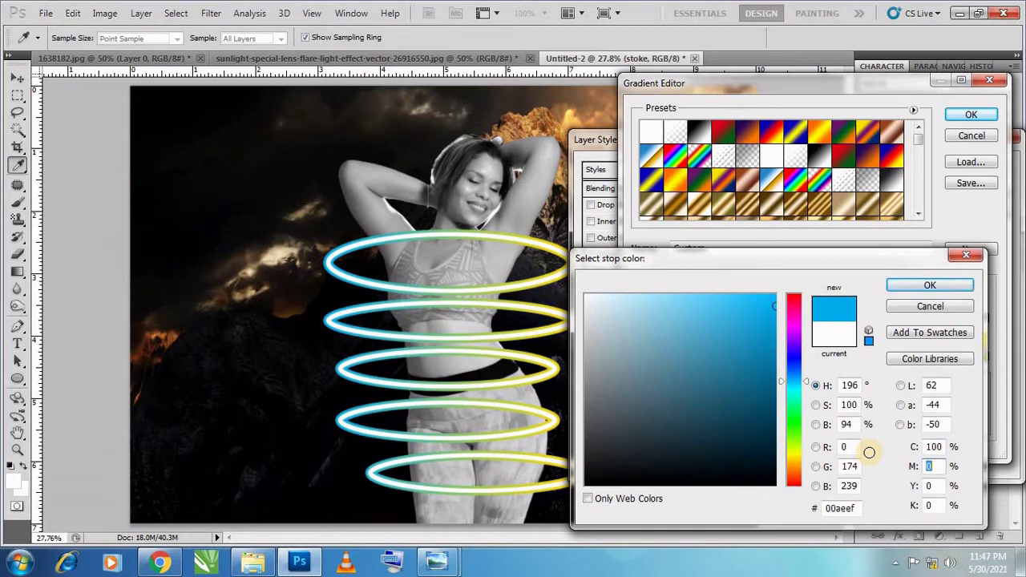
pyautogui.write('30')
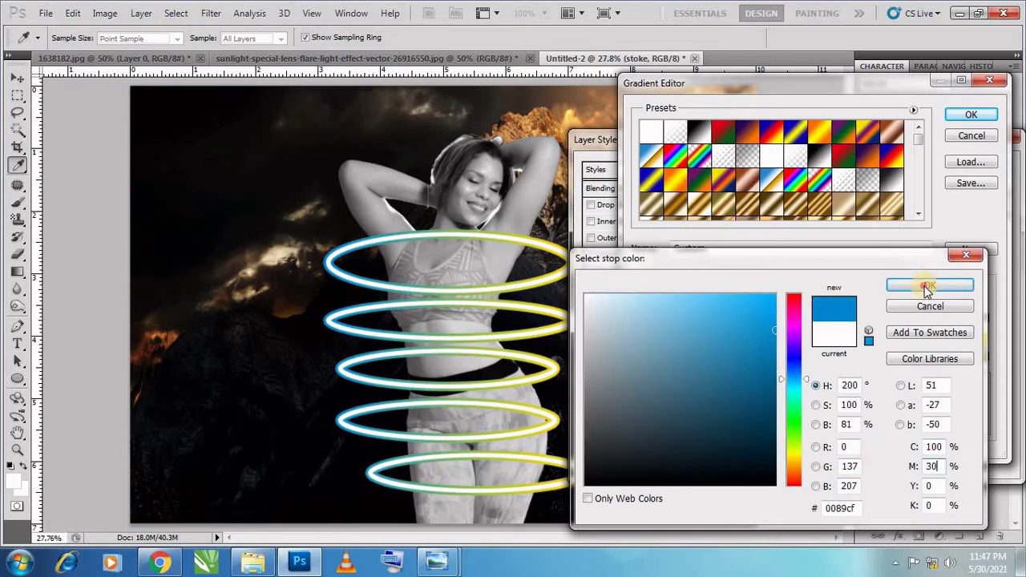
pyautogui.click(927, 286)
# Step: Make the right stop magenta (ec008c) and move both stops toward the middle for a sharp split
pyautogui.click(984, 355)
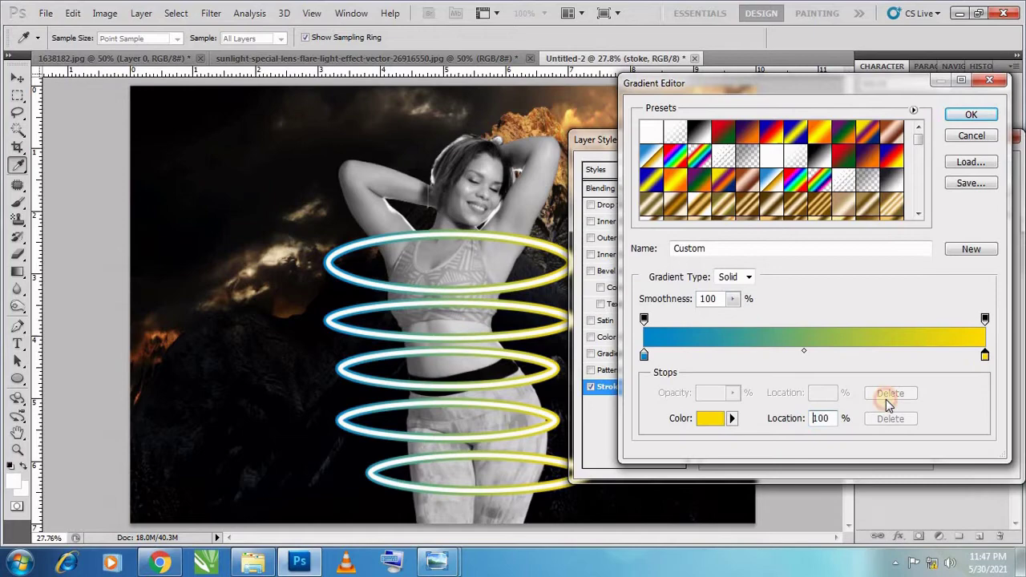
pyautogui.click(709, 419)
pyautogui.press('Tab')
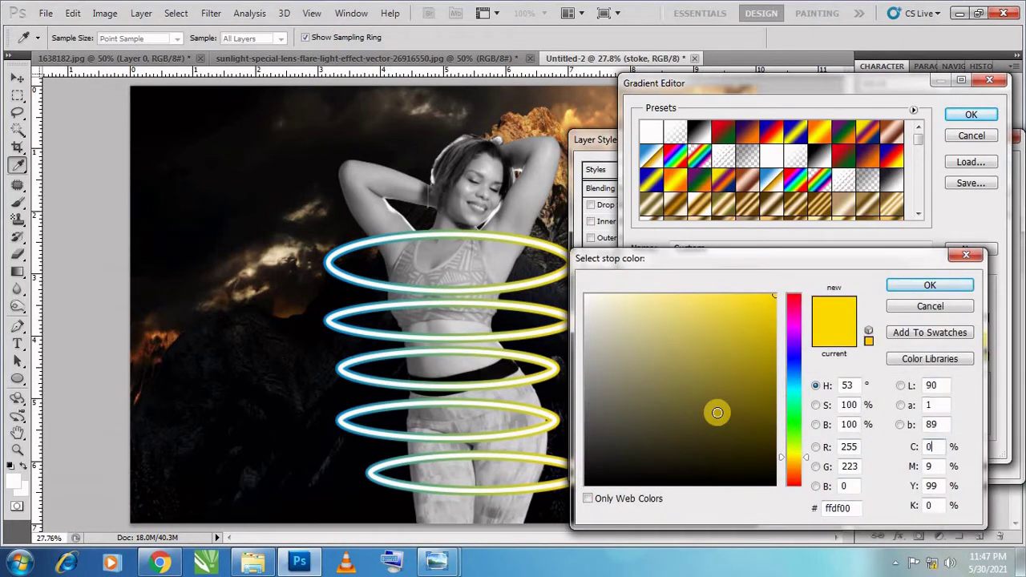
pyautogui.write('100')
pyautogui.press('Tab')
pyautogui.write('0')
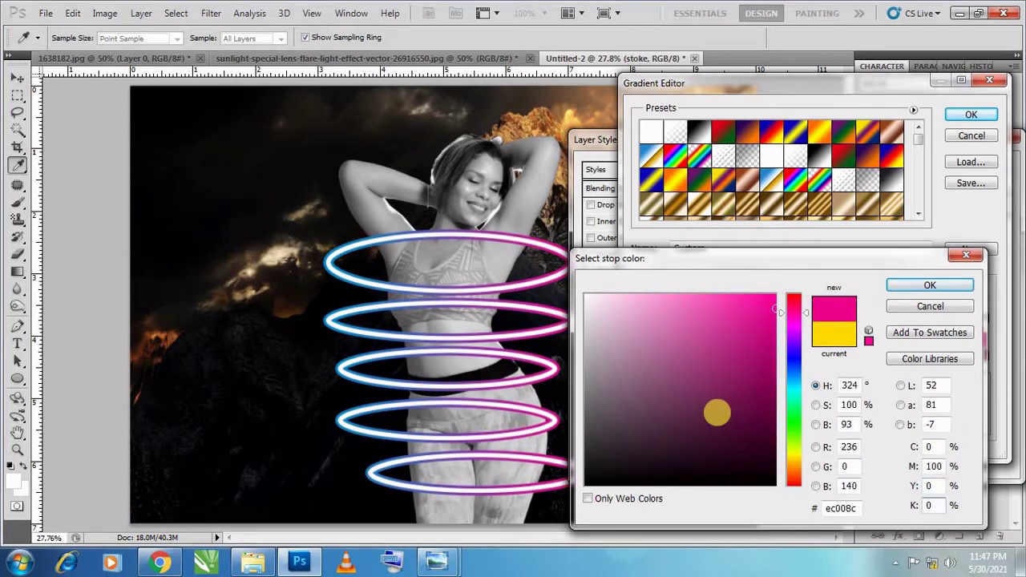
pyautogui.press('Return')
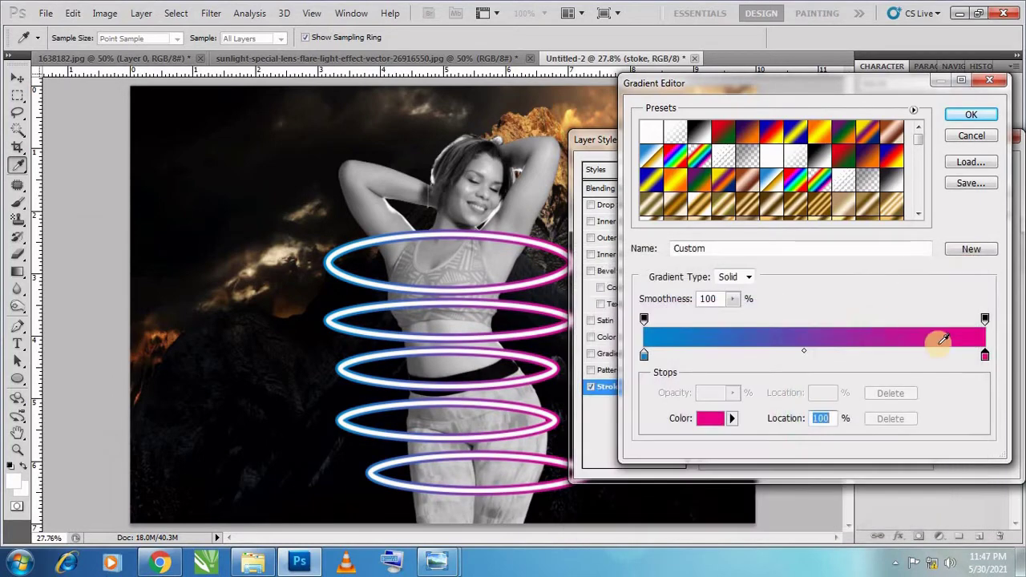
pyautogui.moveTo(643, 355); pyautogui.dragTo(770, 355)
pyautogui.moveTo(985, 355); pyautogui.dragTo(805, 357)
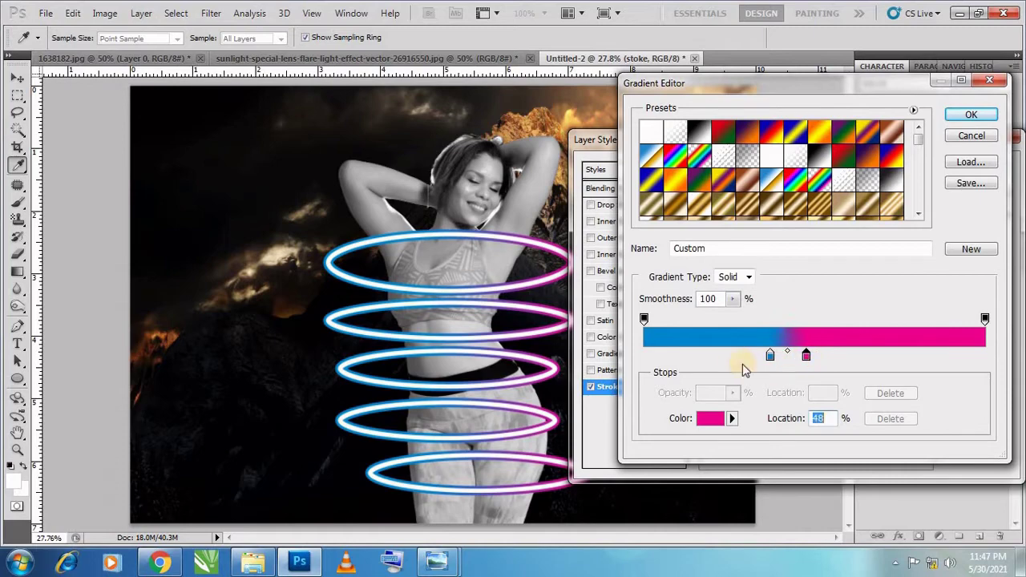
pyautogui.click(961, 115)
# Step: Apply the gradient stroke and convert the stoke layer to a Smart Object
pyautogui.click(979, 168)
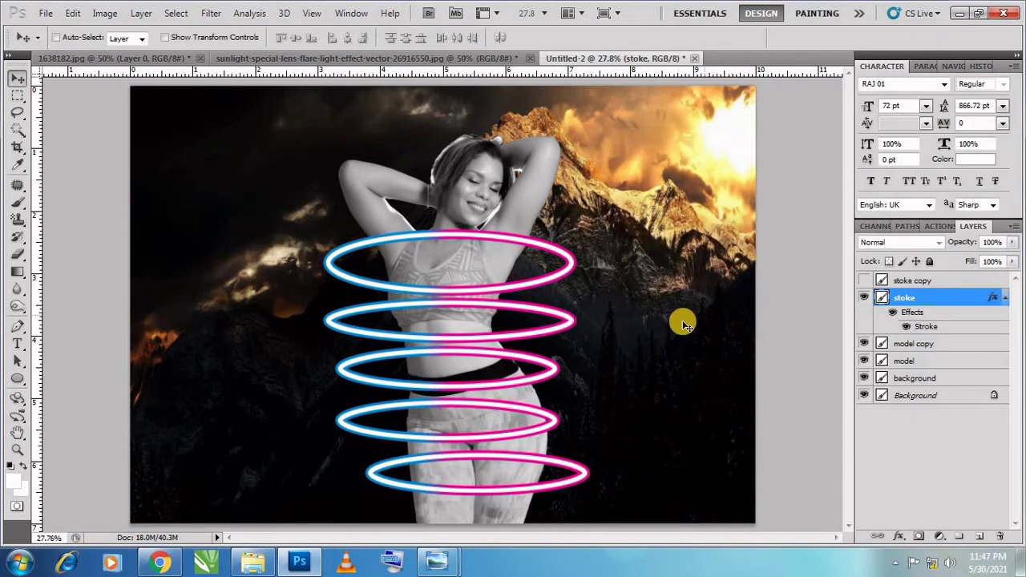
pyautogui.click(212, 15)
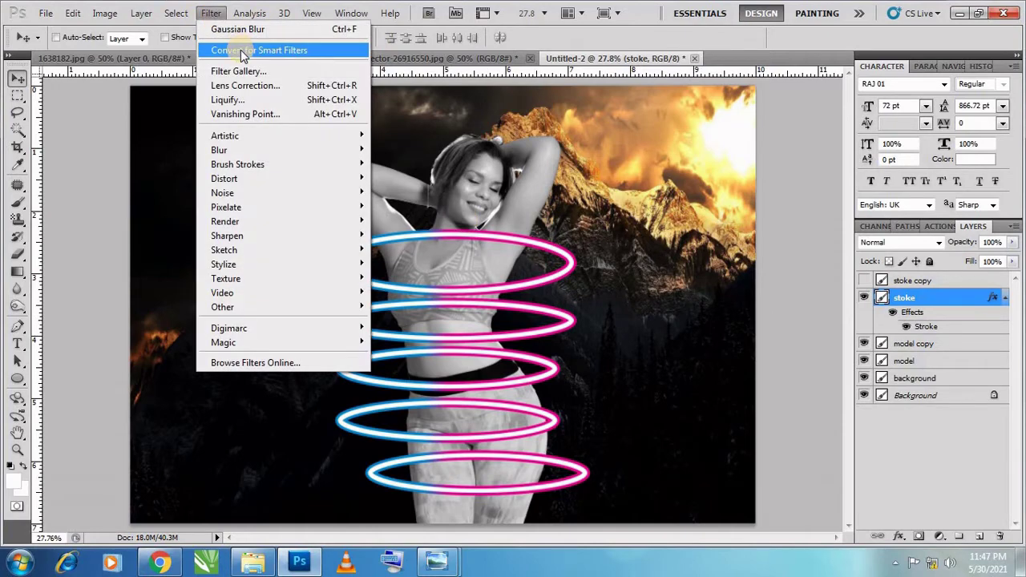
pyautogui.click(241, 49)
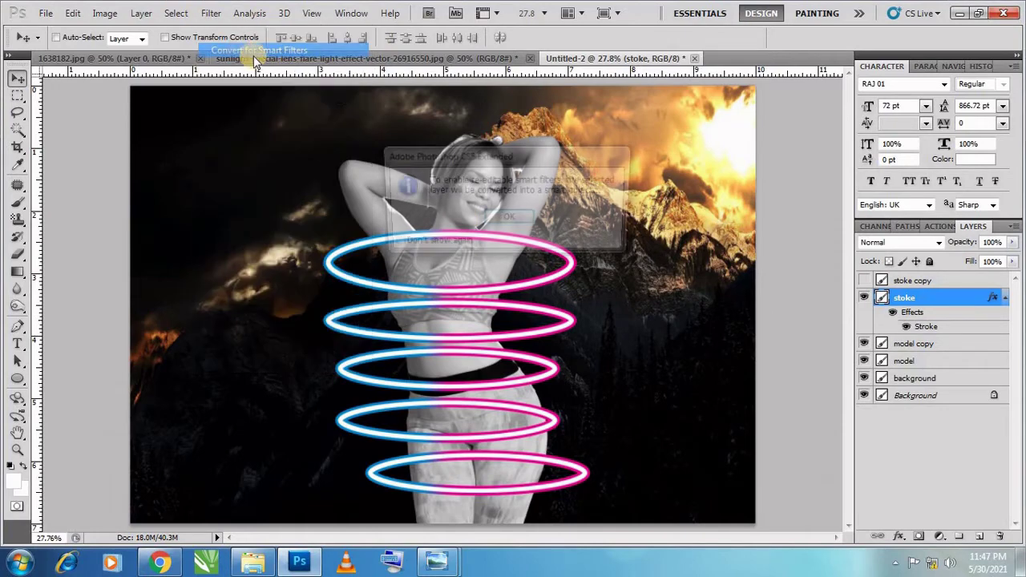
pyautogui.click(501, 220)
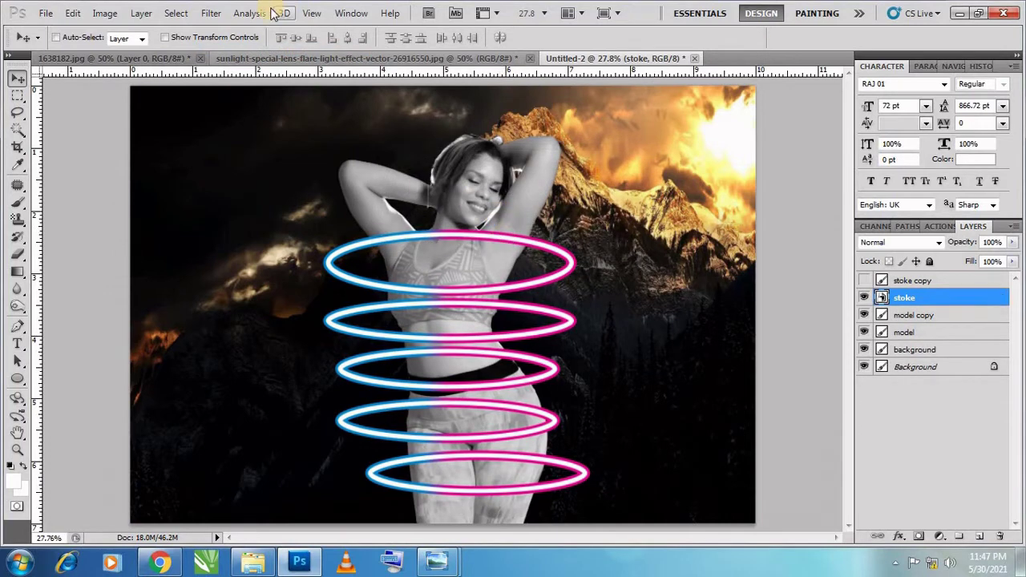
# Step: Apply a 10 px Gaussian Blur smart filter so the rings glow
pyautogui.click(212, 15)
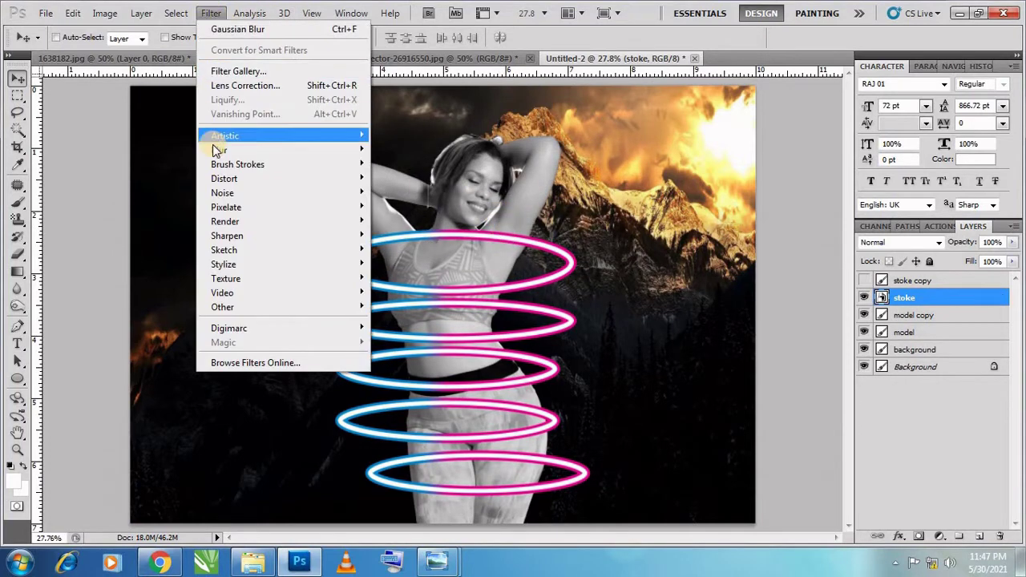
pyautogui.moveTo(219, 150)
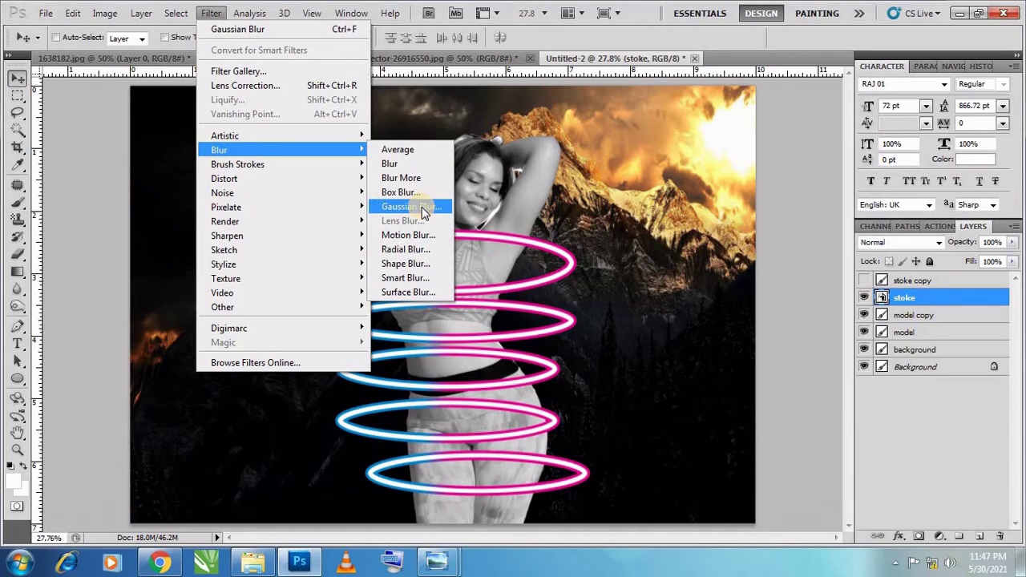
pyautogui.click(421, 207)
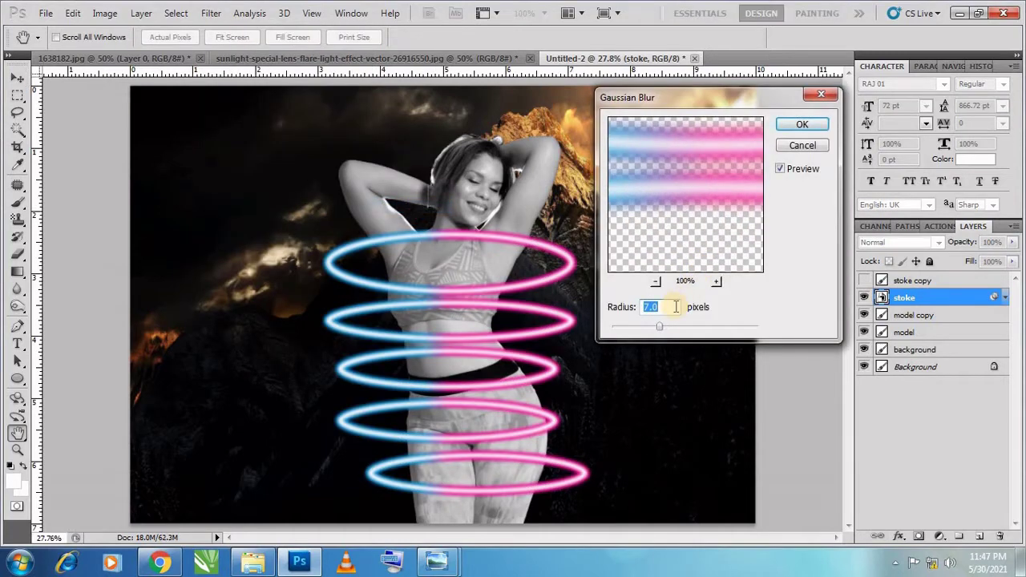
pyautogui.write('8')
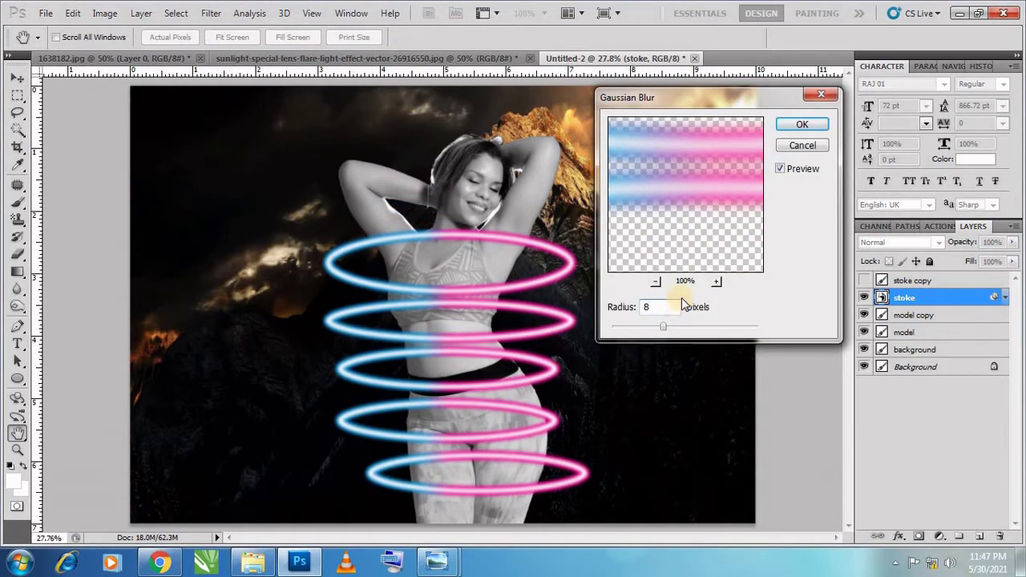
pyautogui.doubleClick(647, 306)
pyautogui.write('1')
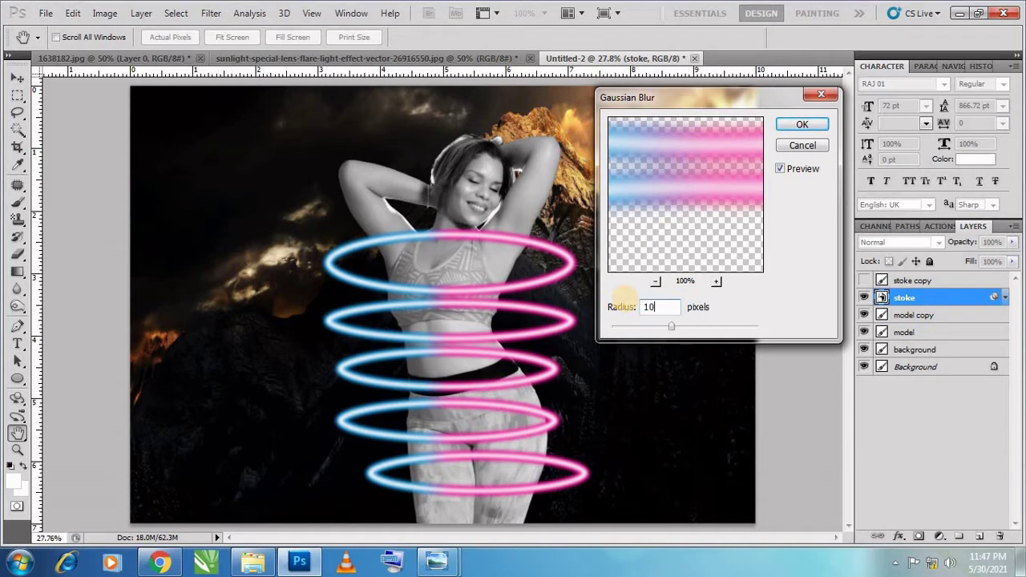
pyautogui.write('0')
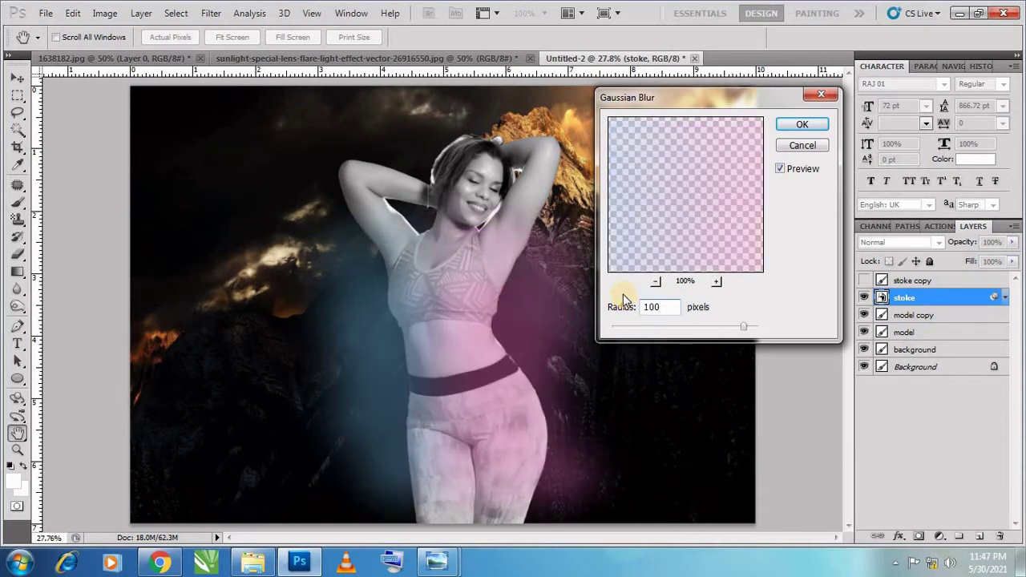
pyautogui.press('BackSpace')
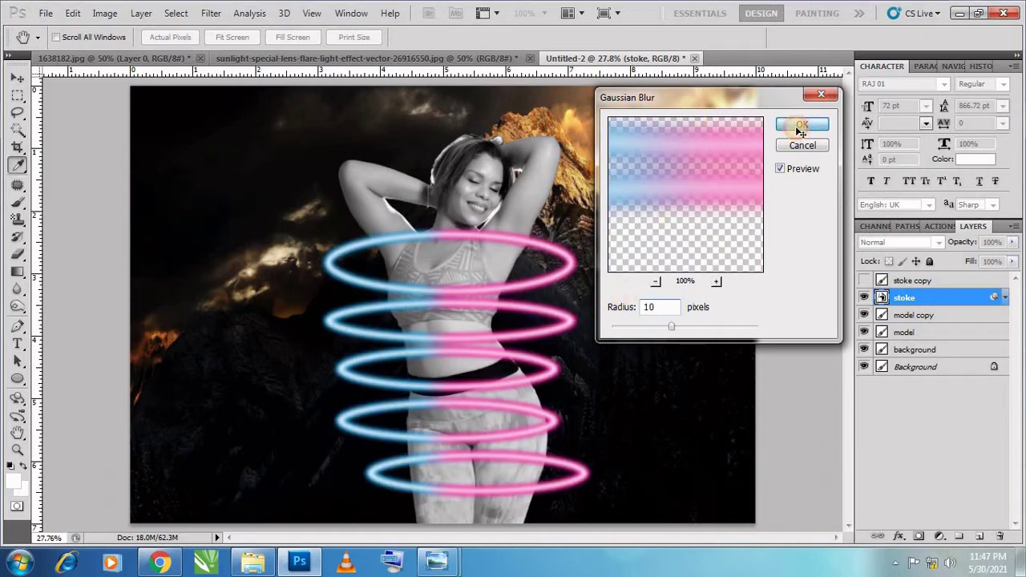
pyautogui.click(801, 124)
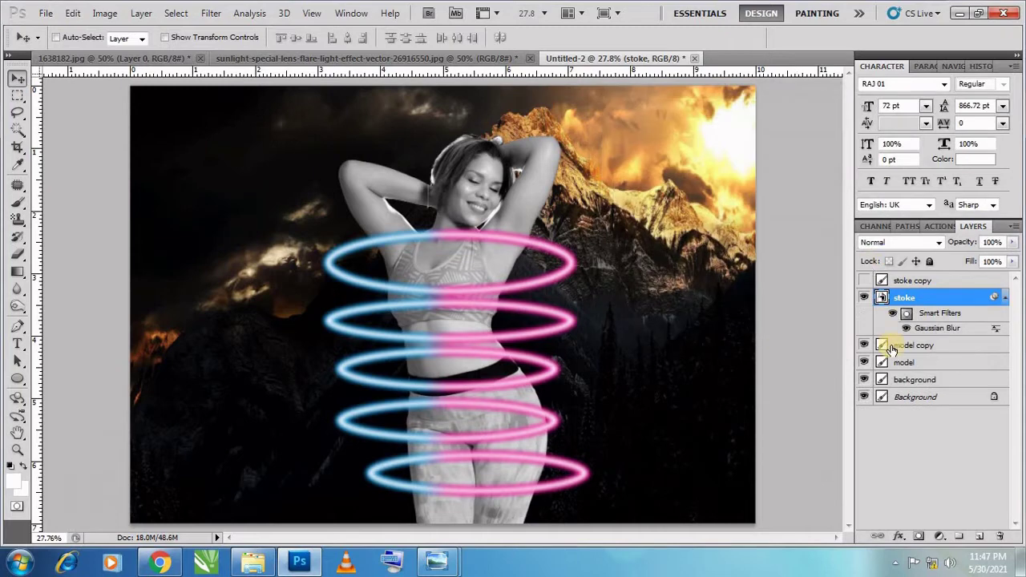
# Step: Show the sharp stoke copy layer again and merge it with the blurred rings
pyautogui.click(866, 280)
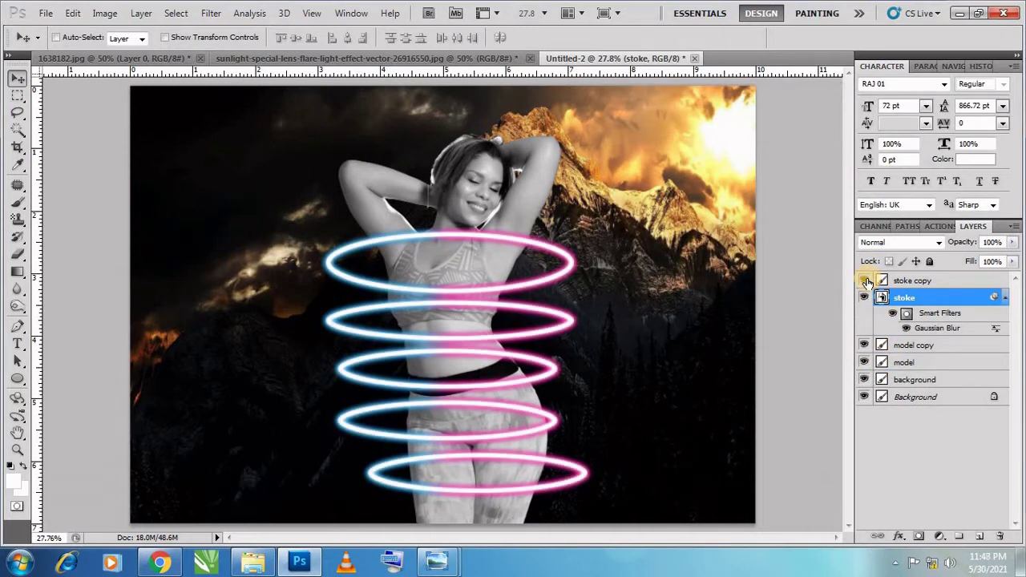
pyautogui.press('z')
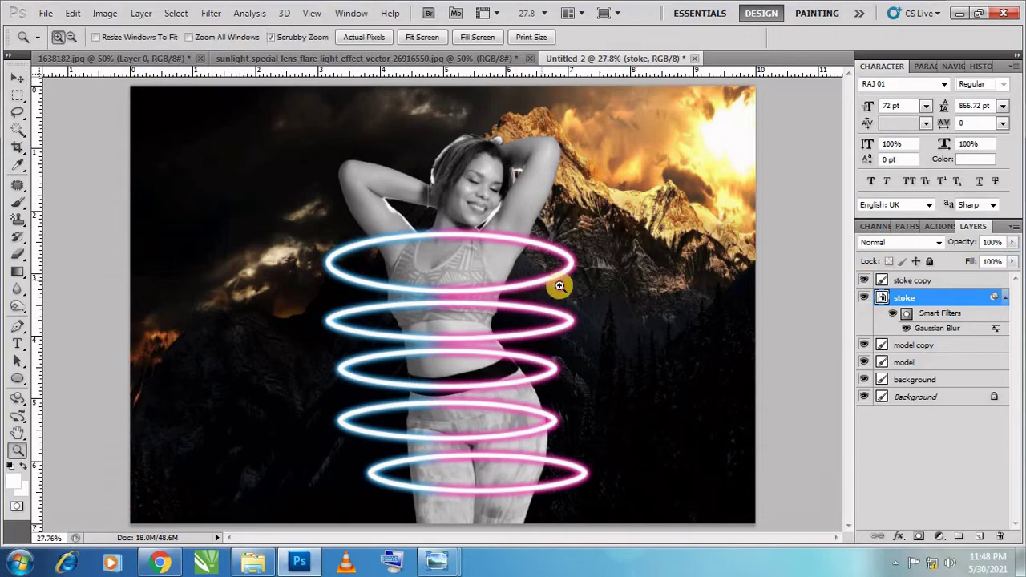
pyautogui.moveTo(558, 284); pyautogui.dragTo(559, 285)
pyautogui.press('v')
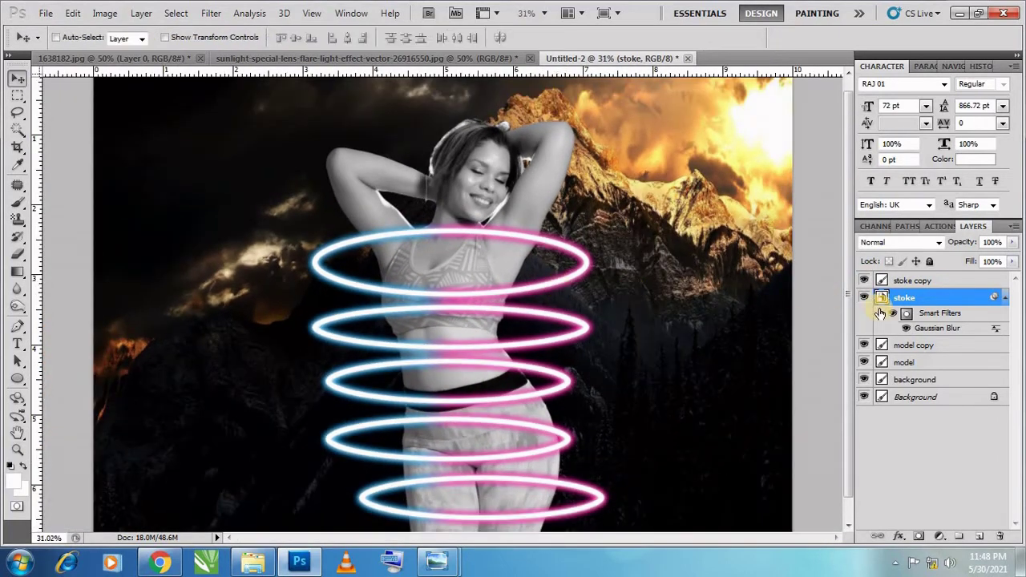
pyautogui.keyDown('shift'); pyautogui.click(912, 282); pyautogui.keyUp('shift')
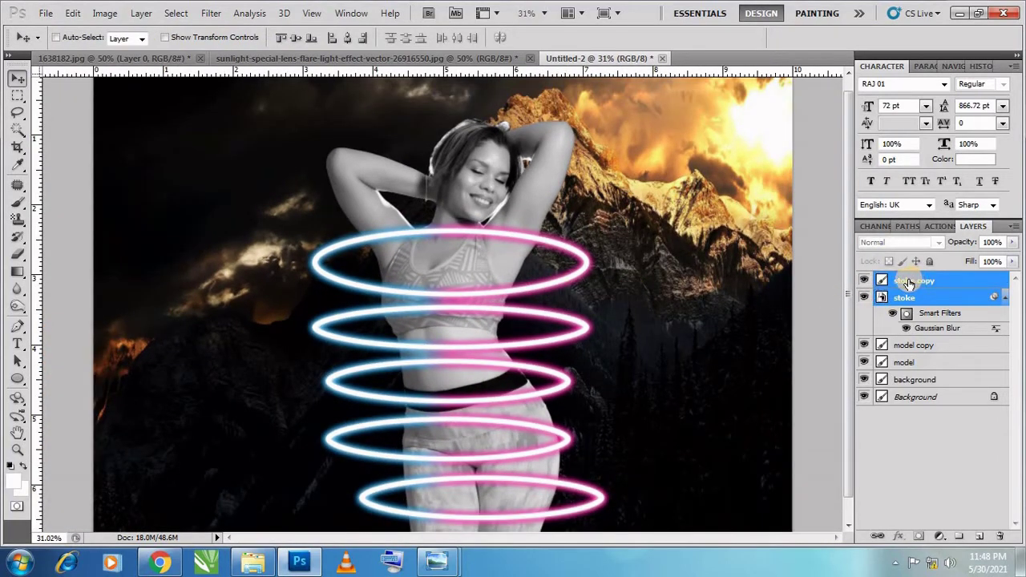
pyautogui.hotkey('ctrl', 'e')
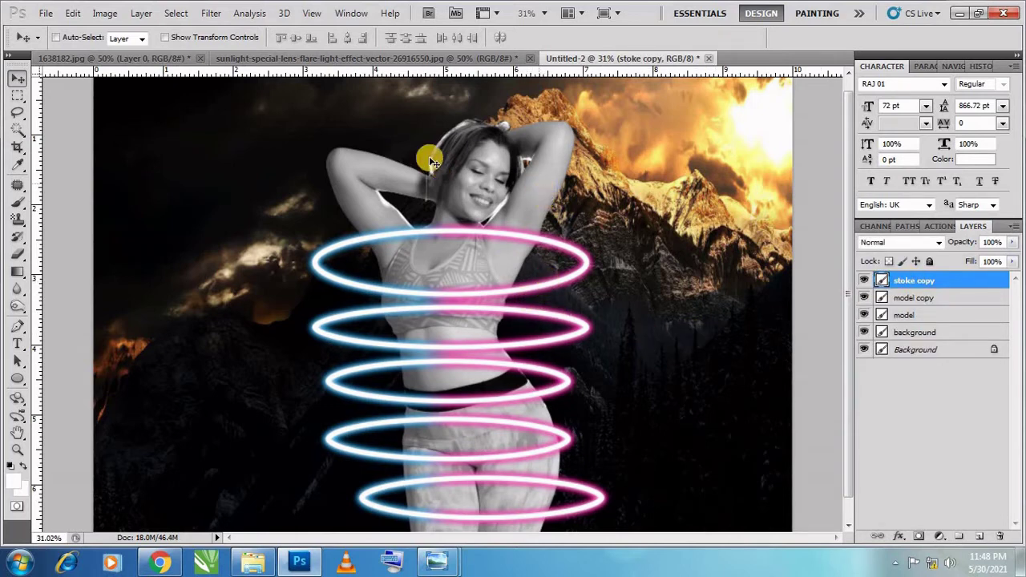
# Step: Add a new empty Layer 1 directly above the model layer
pyautogui.click(910, 317)
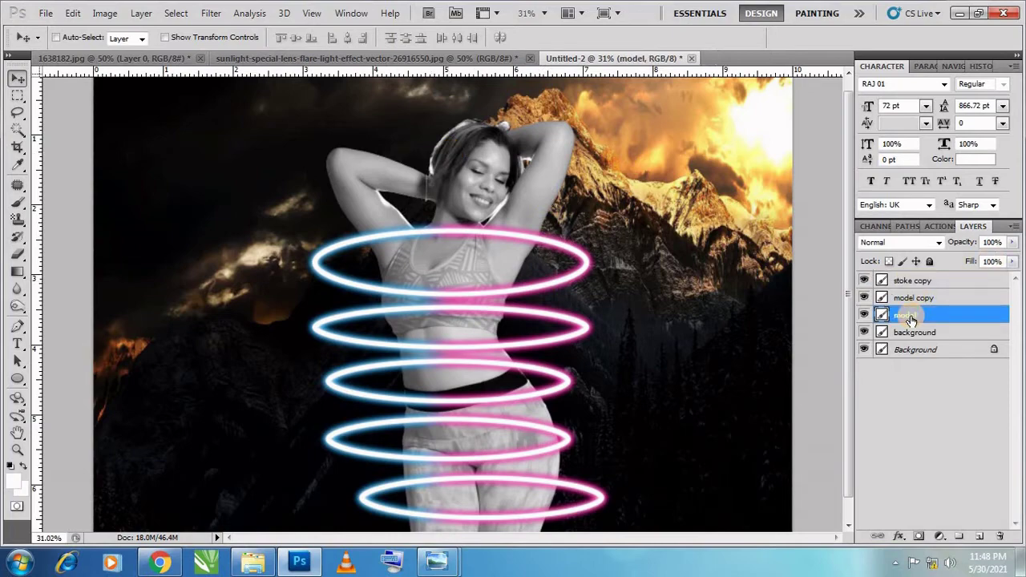
pyautogui.hotkey('ctrl', 'shift', 'n')
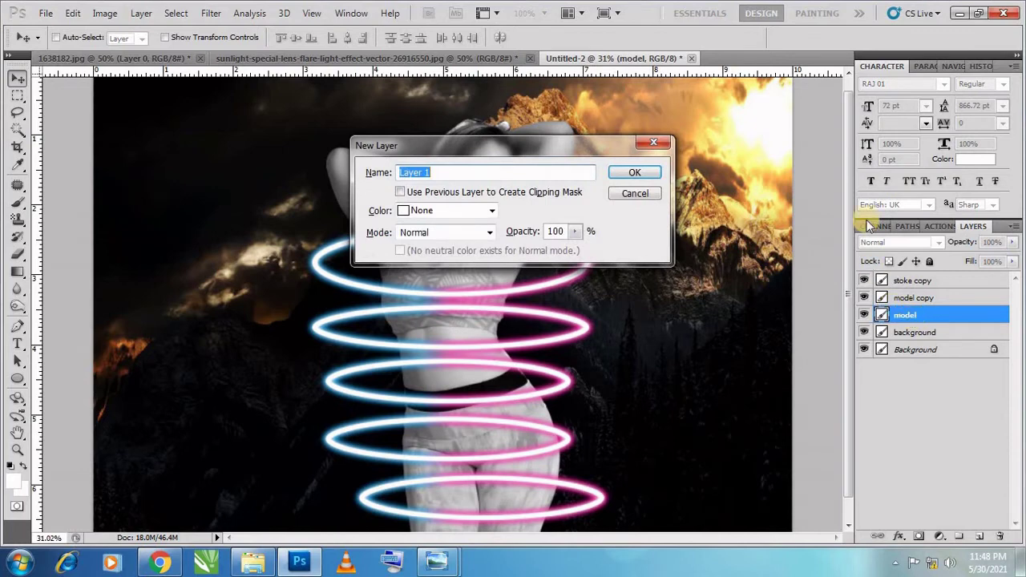
pyautogui.click(635, 173)
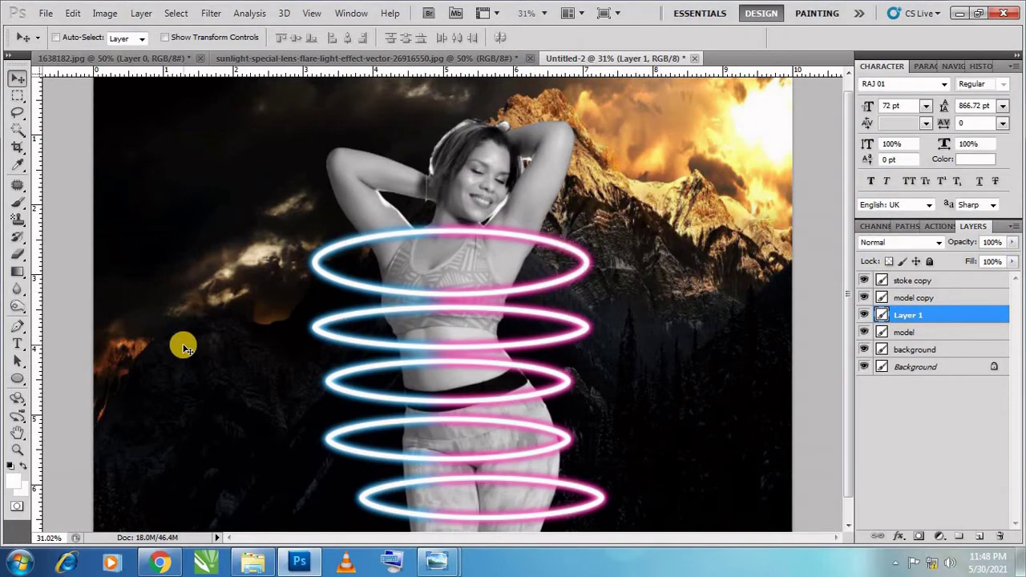
# Step: Set the foreground colour to red (magenta 100, yellow 100) with the brush active
pyautogui.press('b')
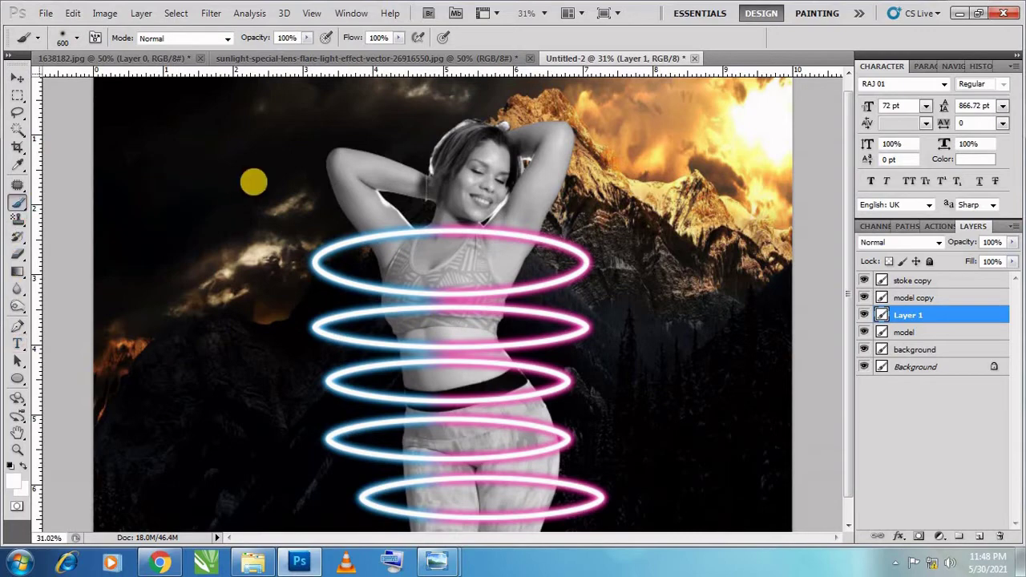
pyautogui.click(15, 469)
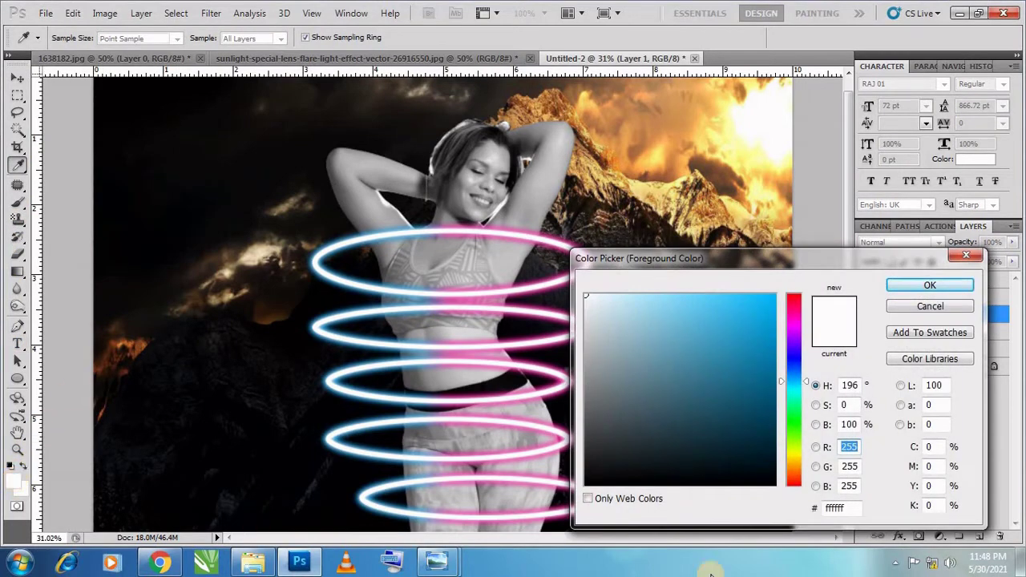
pyautogui.click(929, 465)
pyautogui.click(893, 463)
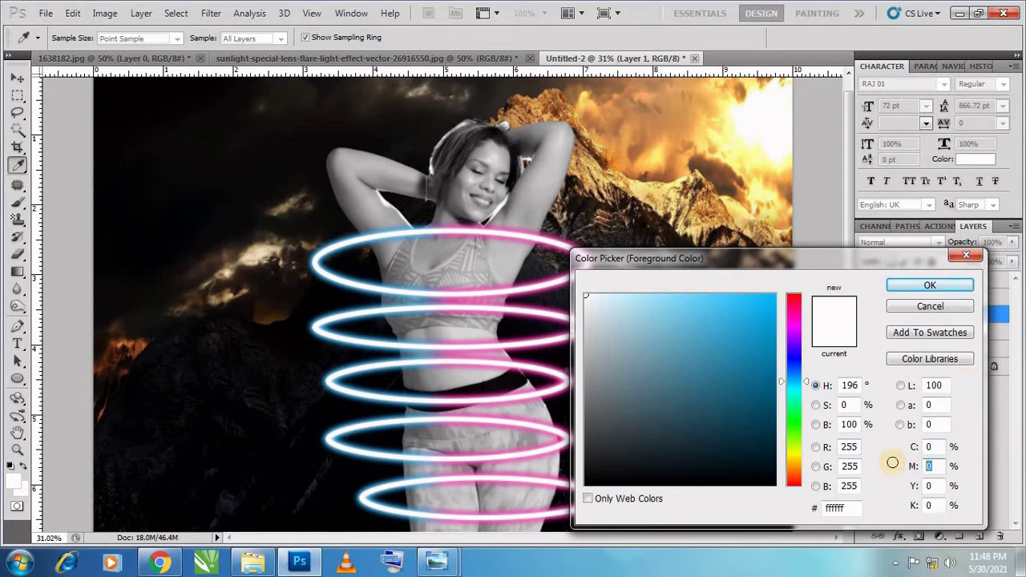
pyautogui.write('100')
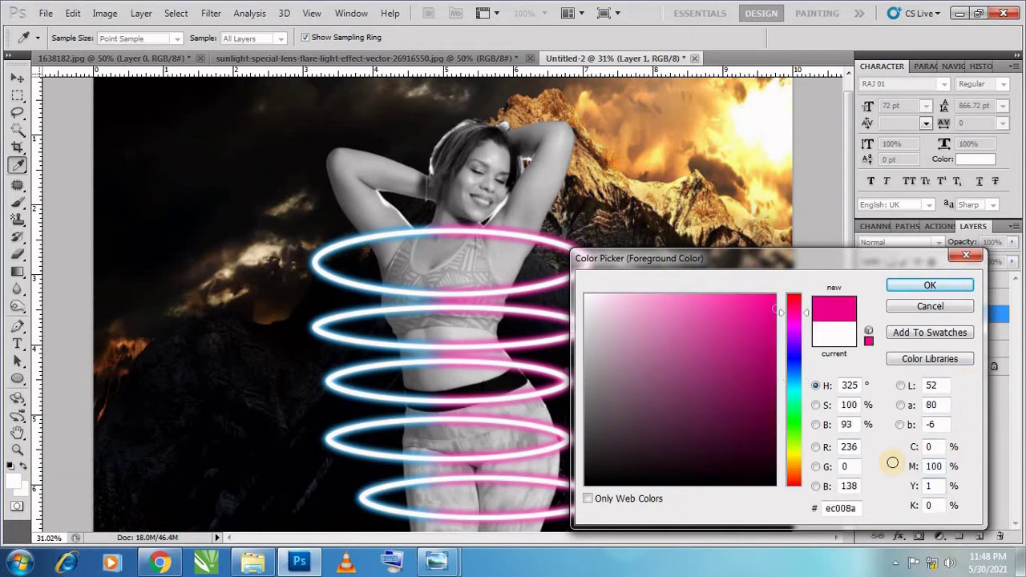
pyautogui.write('00')
pyautogui.press('Return')
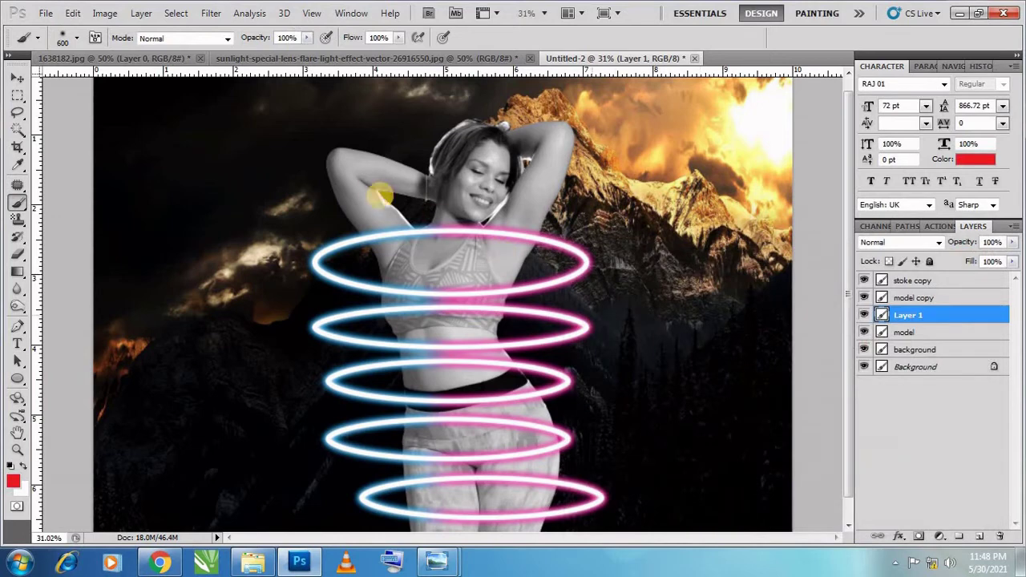
# Step: Brush a test red stroke down the model's left side, then clear Layer 1
pyautogui.moveTo(355, 165); pyautogui.dragTo(385, 505)
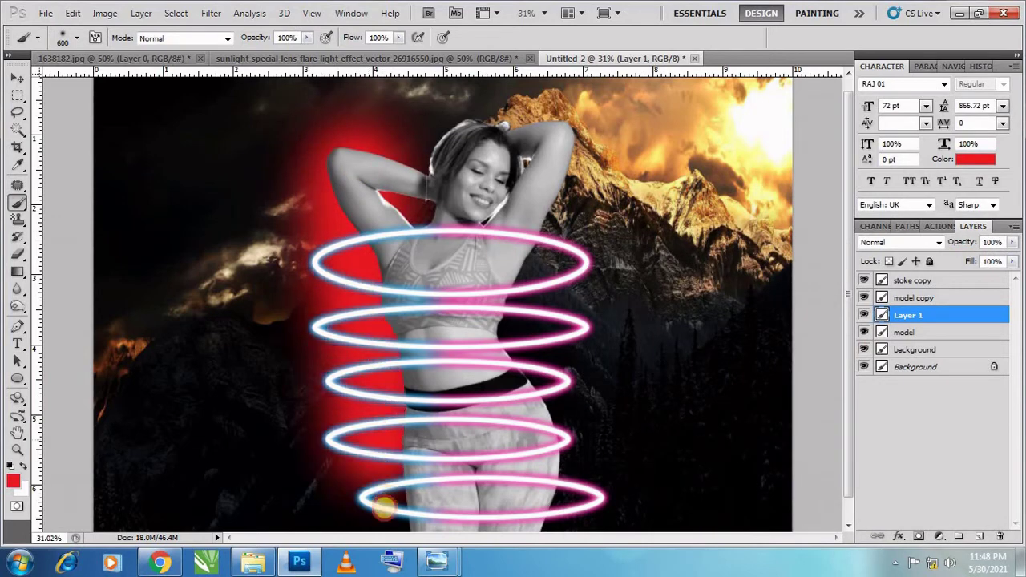
pyautogui.press('v')
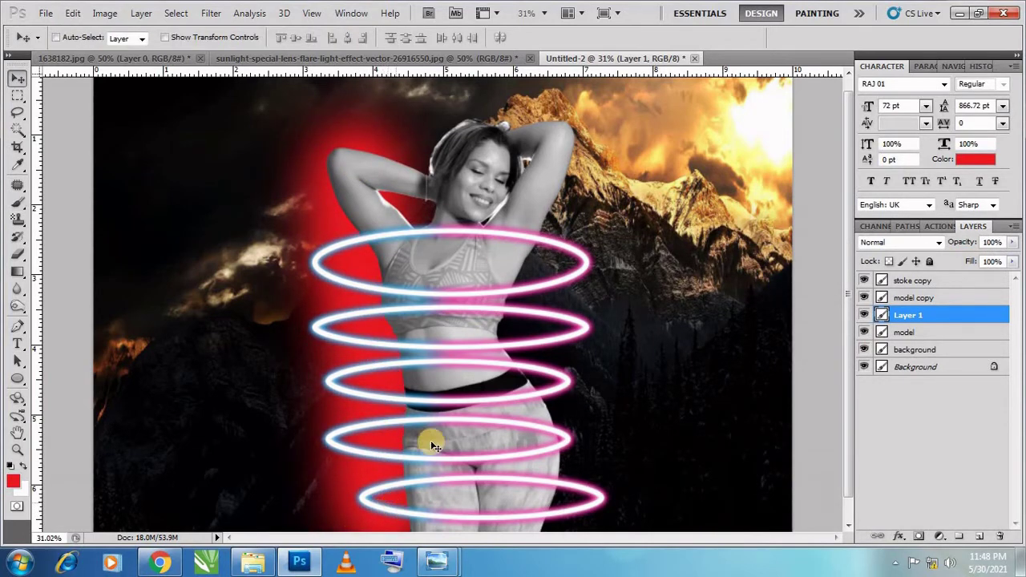
pyautogui.hotkey('ctrl', 'a')
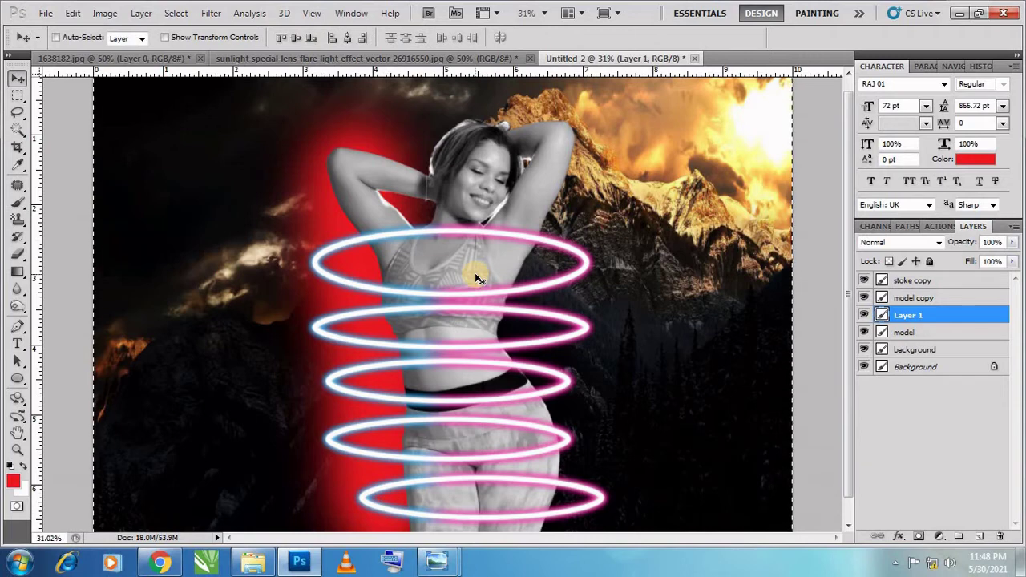
pyautogui.press('Delete')
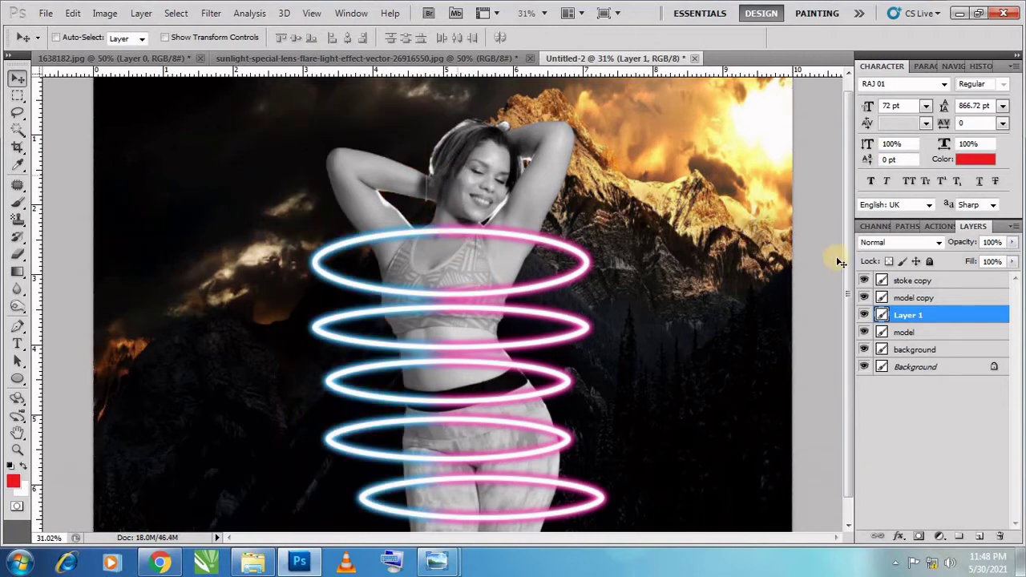
# Step: Clip the red layer to model copy and blend it in Overlay mode
pyautogui.click(882, 335)
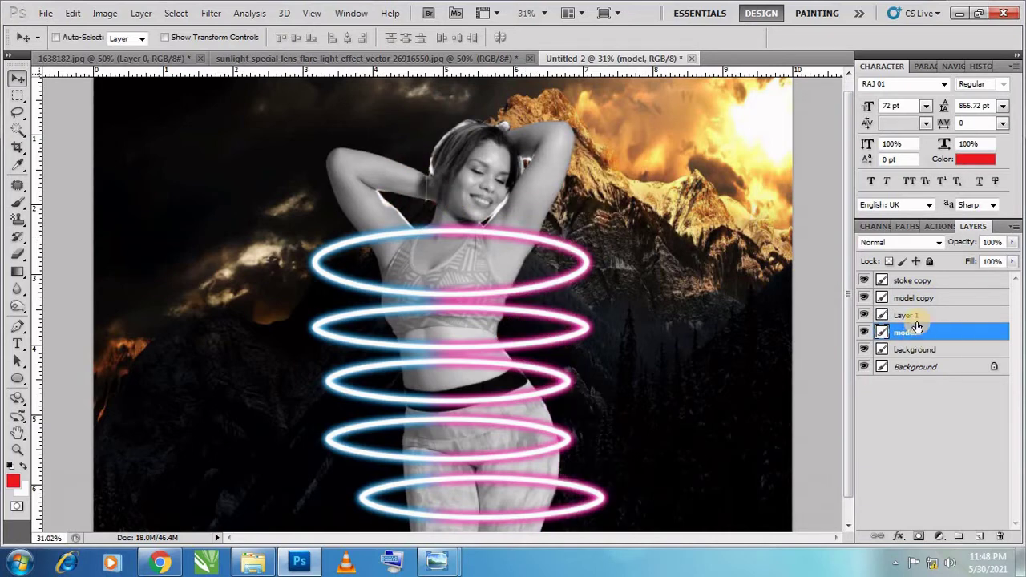
pyautogui.click(913, 297)
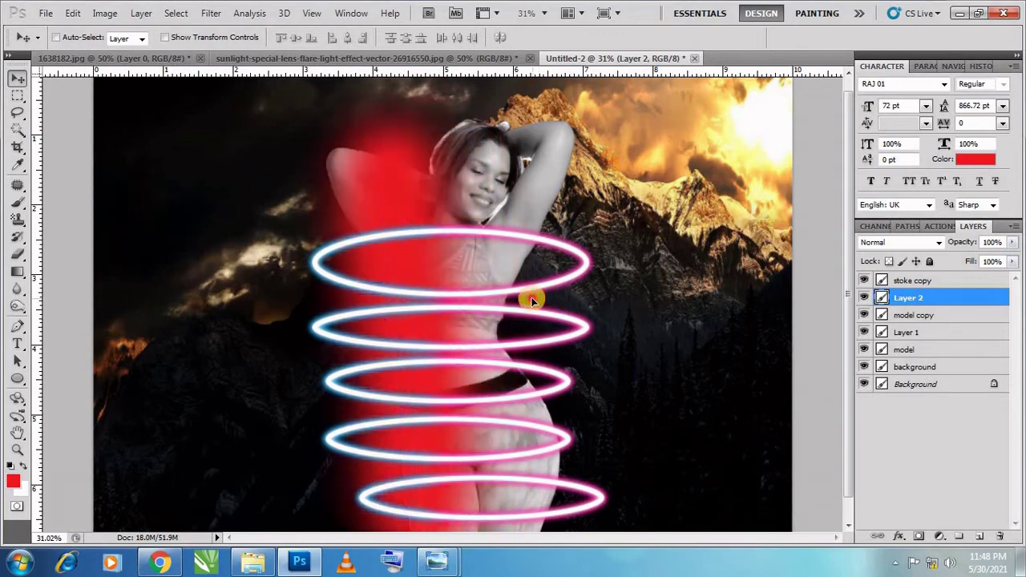
pyautogui.hotkey('ctrl', 'alt', 'g')
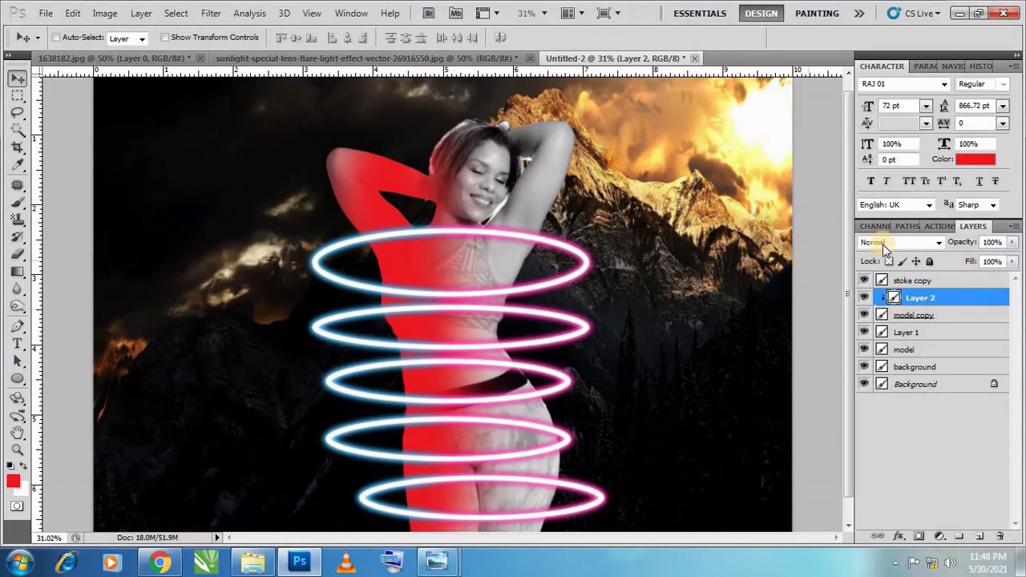
pyautogui.click(899, 242)
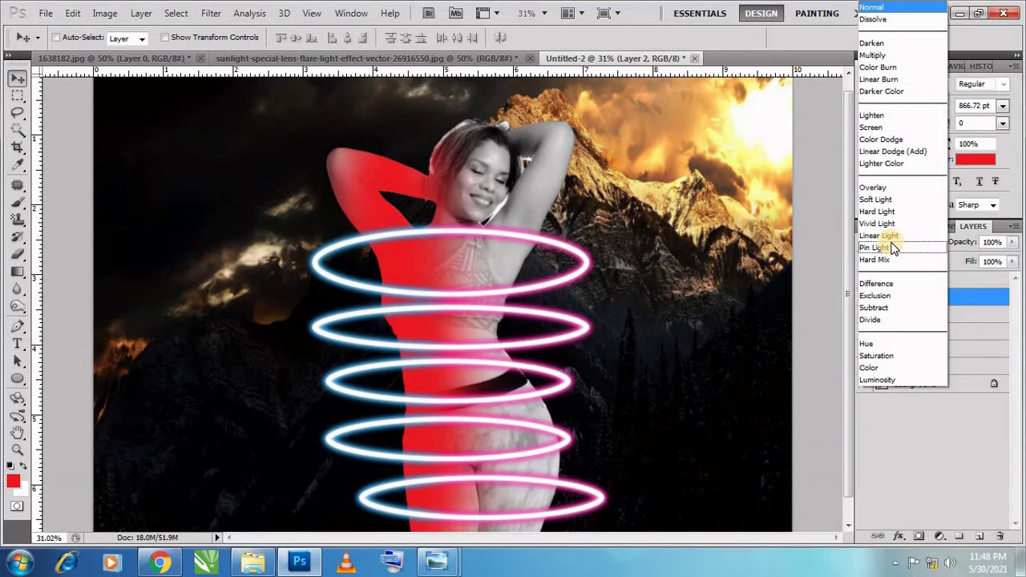
pyautogui.click(886, 187)
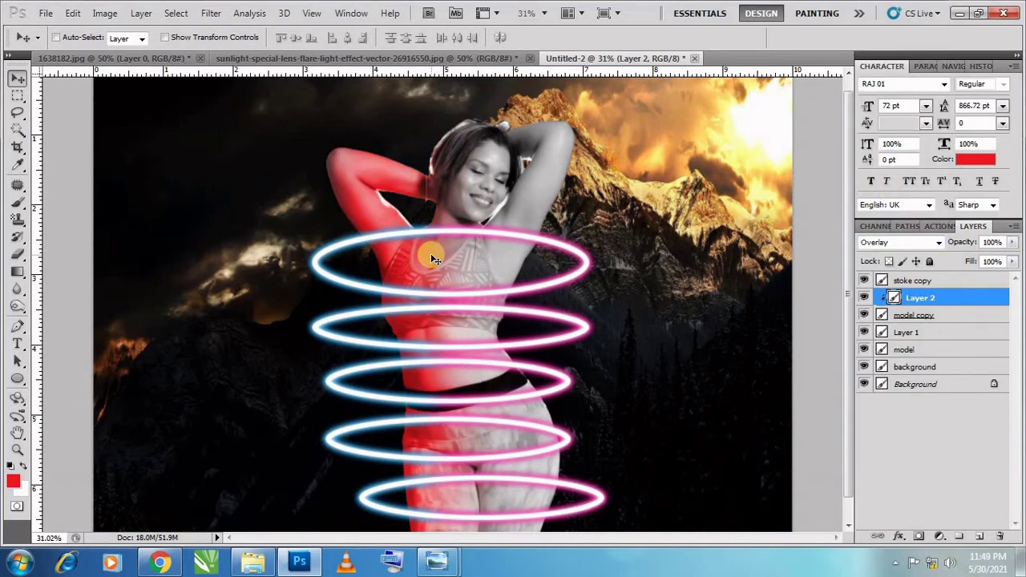
pyautogui.hotkey('ctrl', 'shift', 'n')
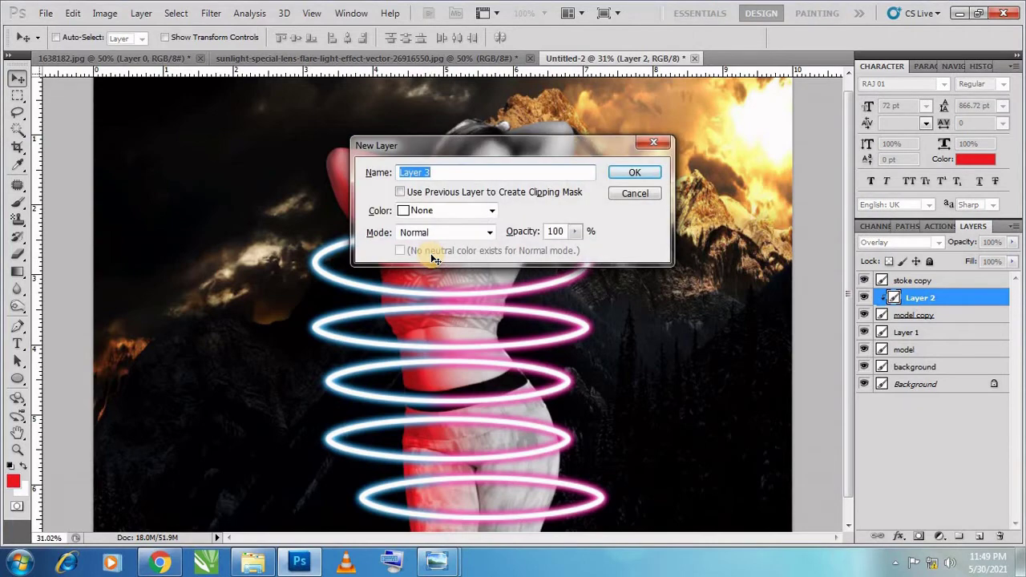
# Step: Create Layer 3 and set the foreground colour to pure cyan
pyautogui.press('Return')
pyautogui.press('b')
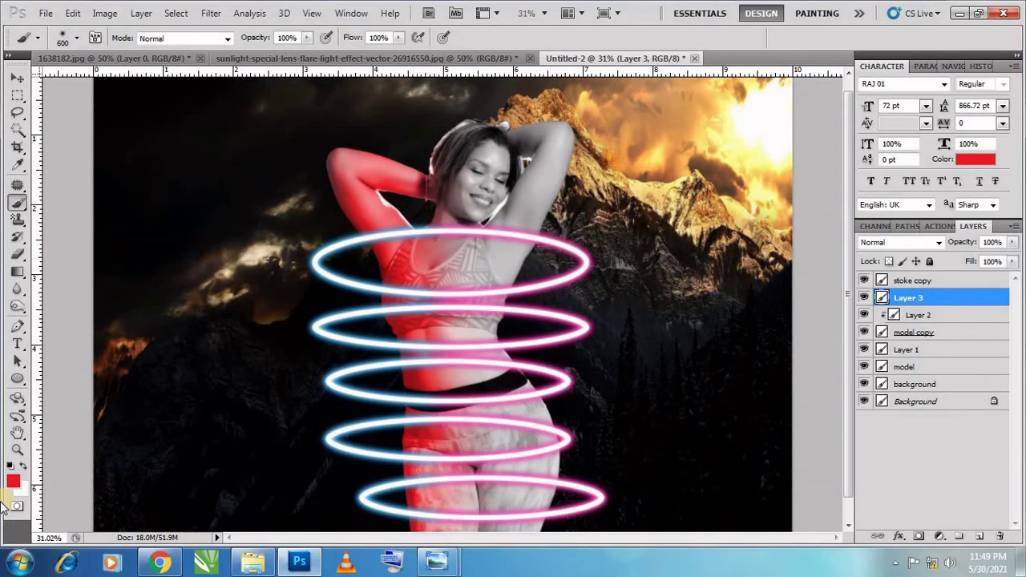
pyautogui.click(13, 480)
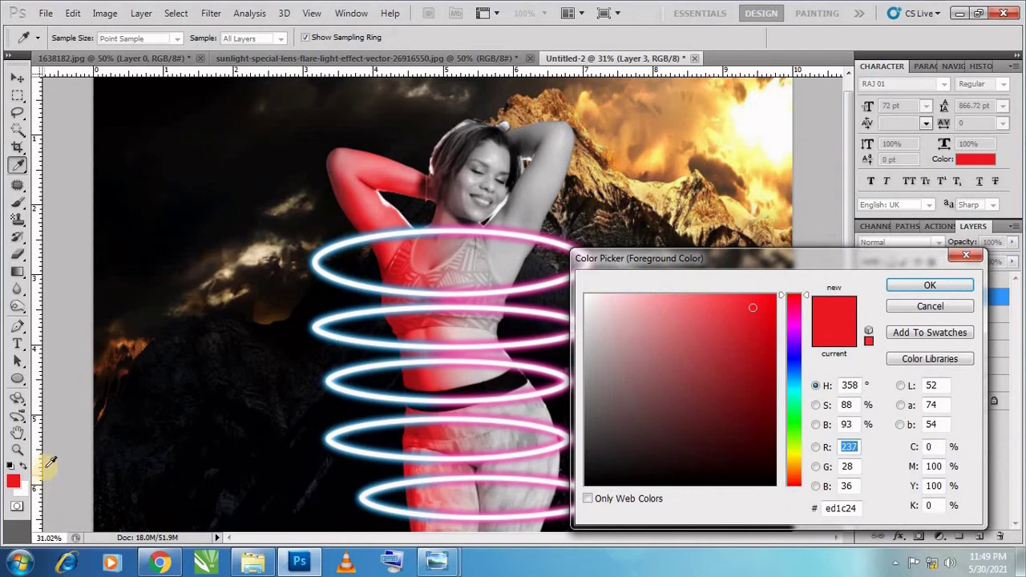
pyautogui.click(932, 448)
pyautogui.write('100')
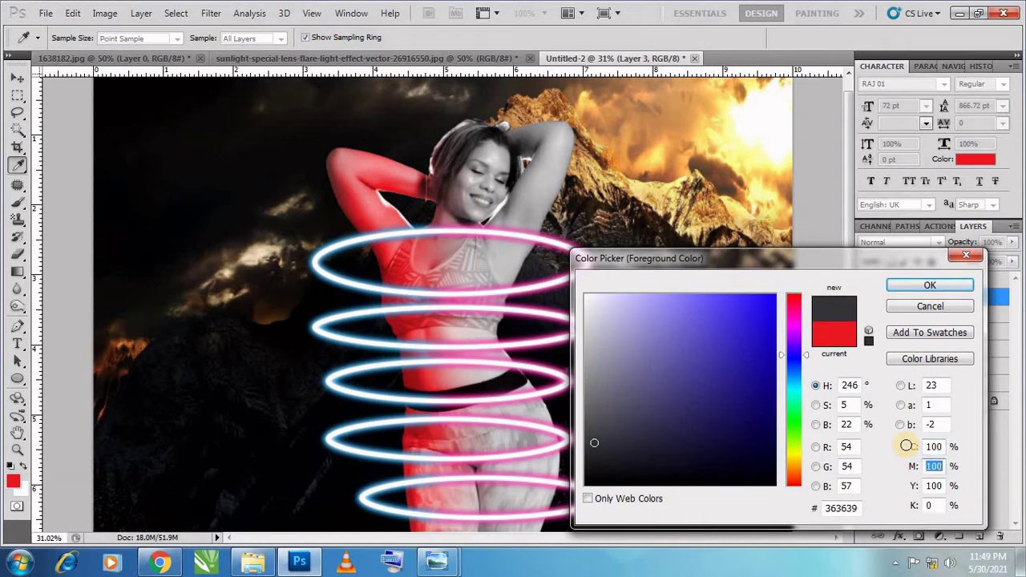
pyautogui.write('00')
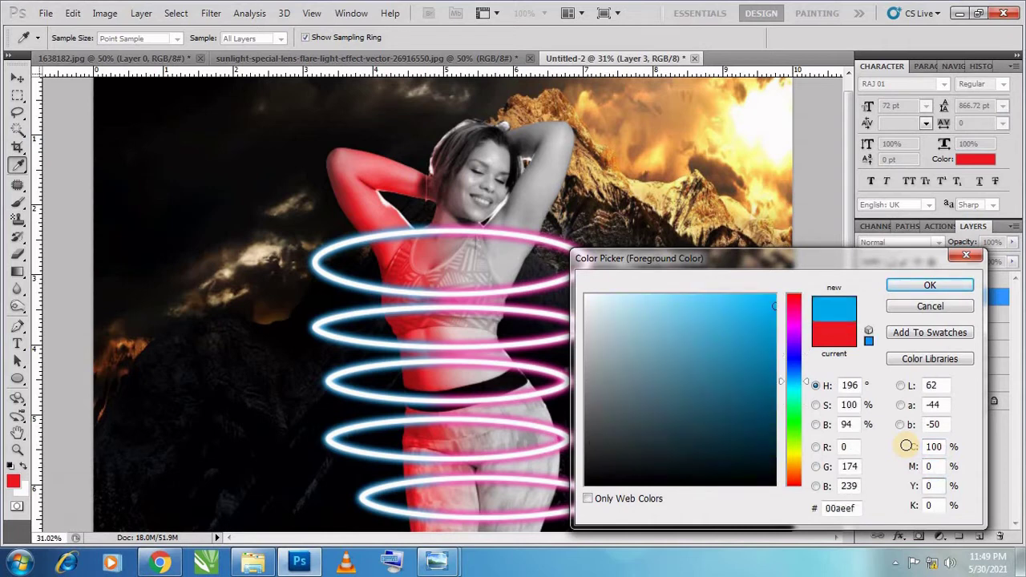
pyautogui.press('Return')
pyautogui.press('b')
# Step: Paint a trial cyan stroke down the model, then clear it from Layer 3
pyautogui.click(458, 146)
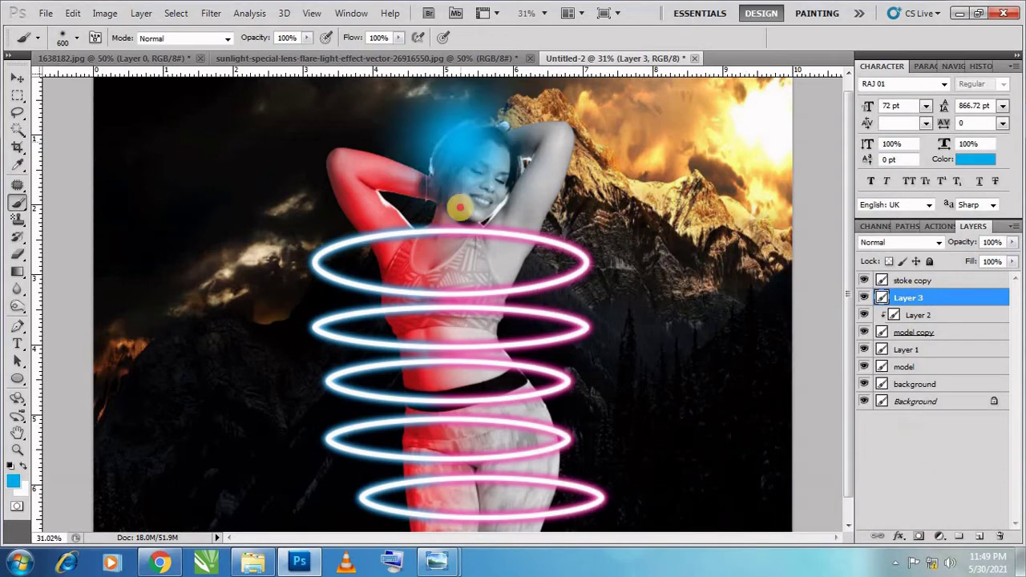
pyautogui.moveTo(459, 208); pyautogui.dragTo(451, 542)
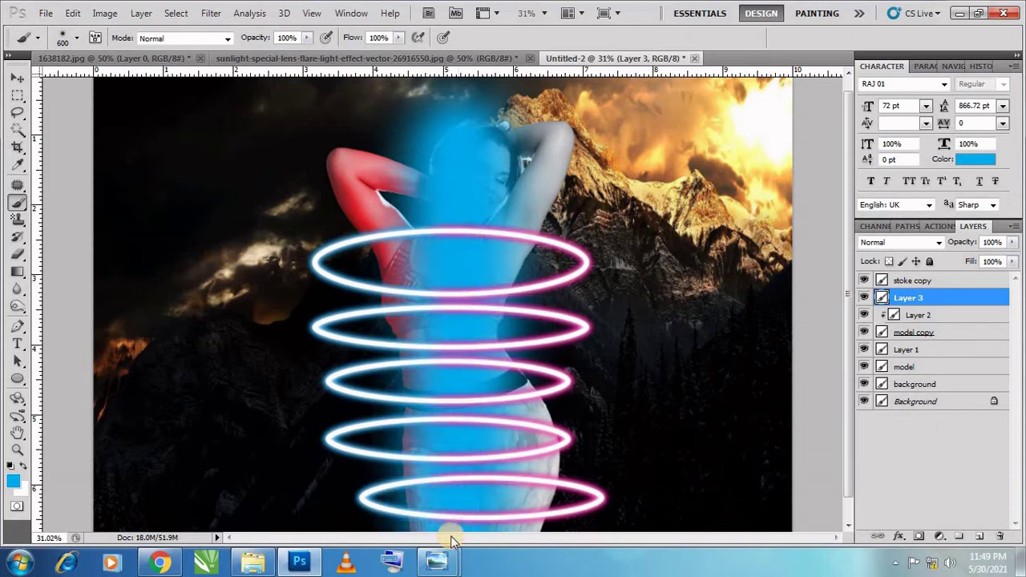
pyautogui.press('v')
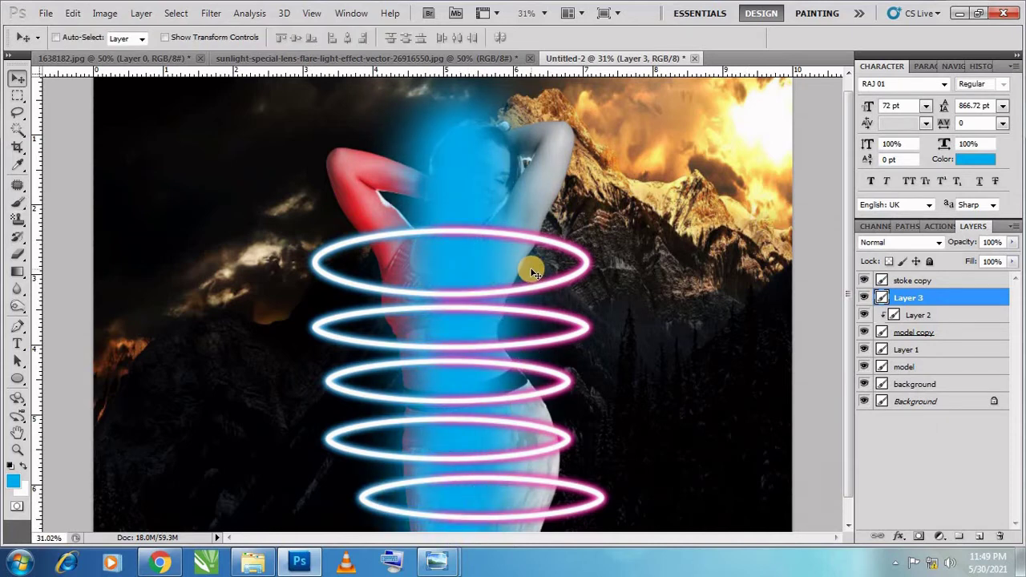
pyautogui.hotkey('ctrl', 'a')
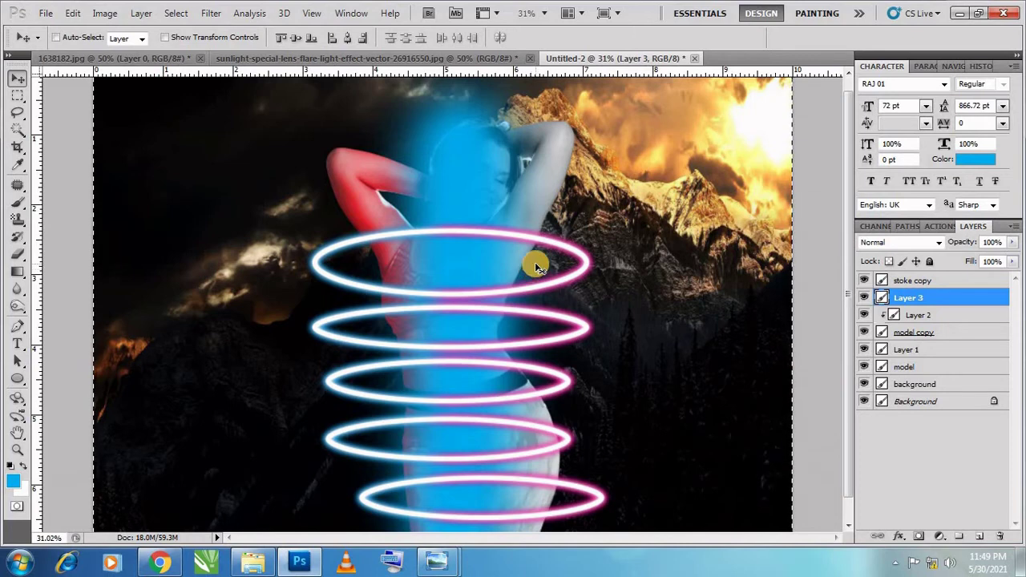
pyautogui.press('Delete')
# Step: Try a cyan layer clipped to the stoke copy rings, then delete it
pyautogui.click(924, 290)
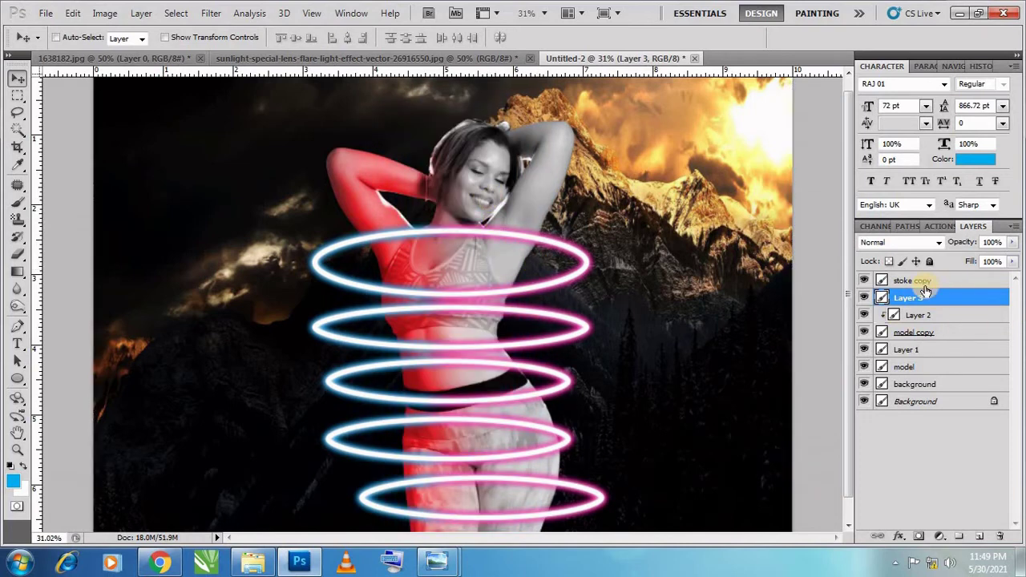
pyautogui.click(921, 282)
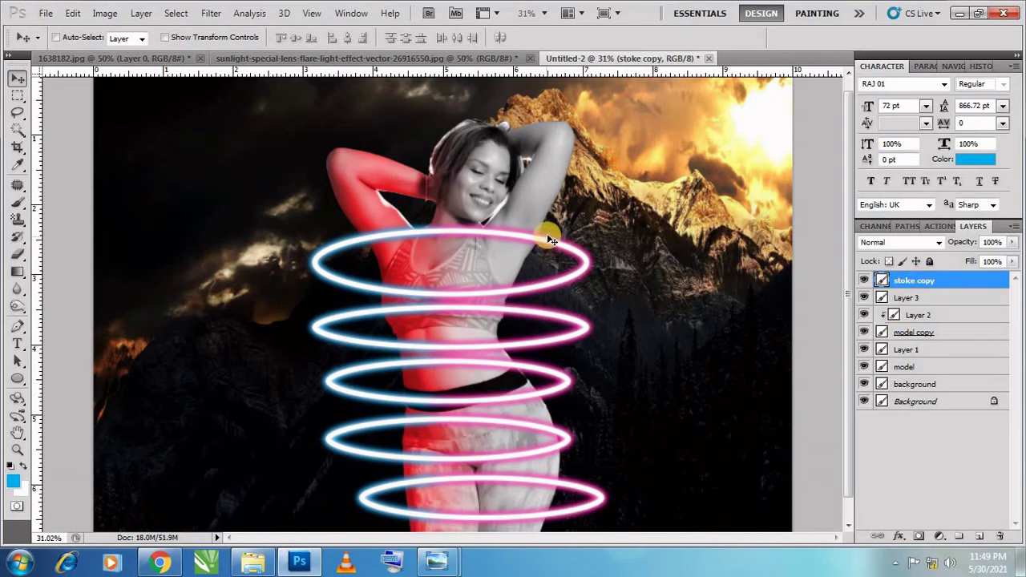
pyautogui.hotkey('ctrl', 'v')
pyautogui.moveTo(440, 270); pyautogui.dragTo(467, 271)
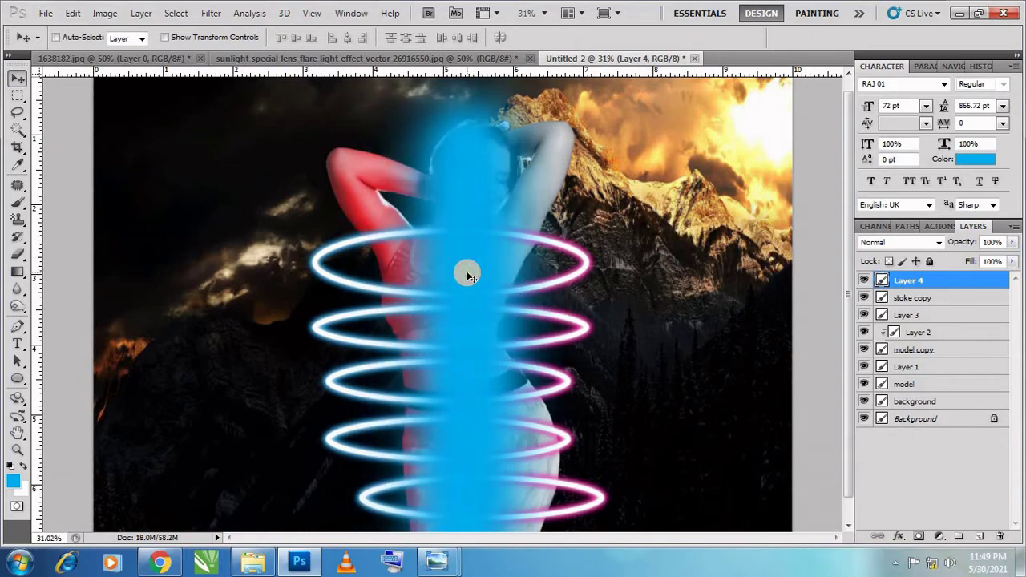
pyautogui.hotkey('alt', 'l')
pyautogui.hotkey('alt', 'ctrl', 'g')
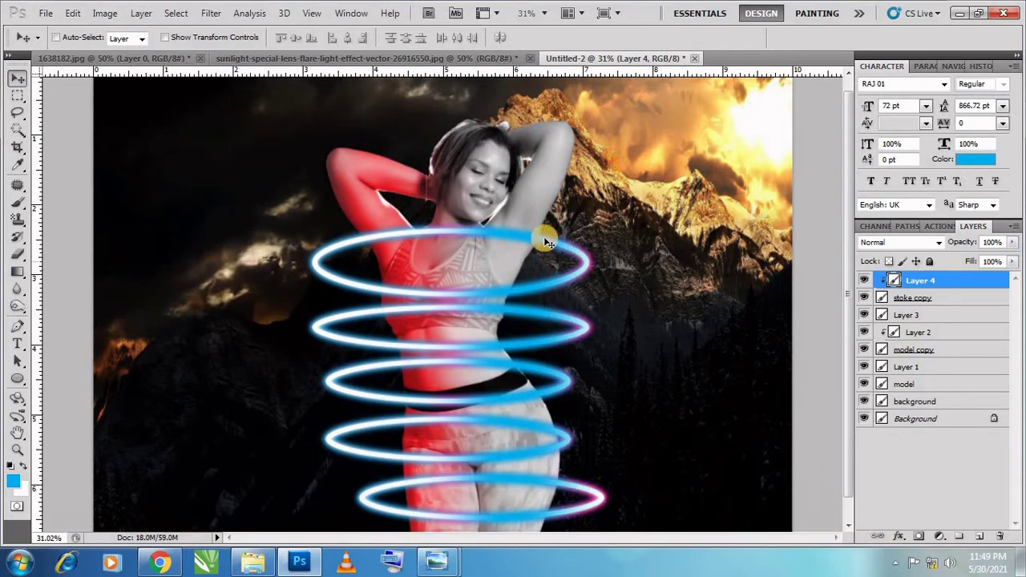
pyautogui.press('Delete')
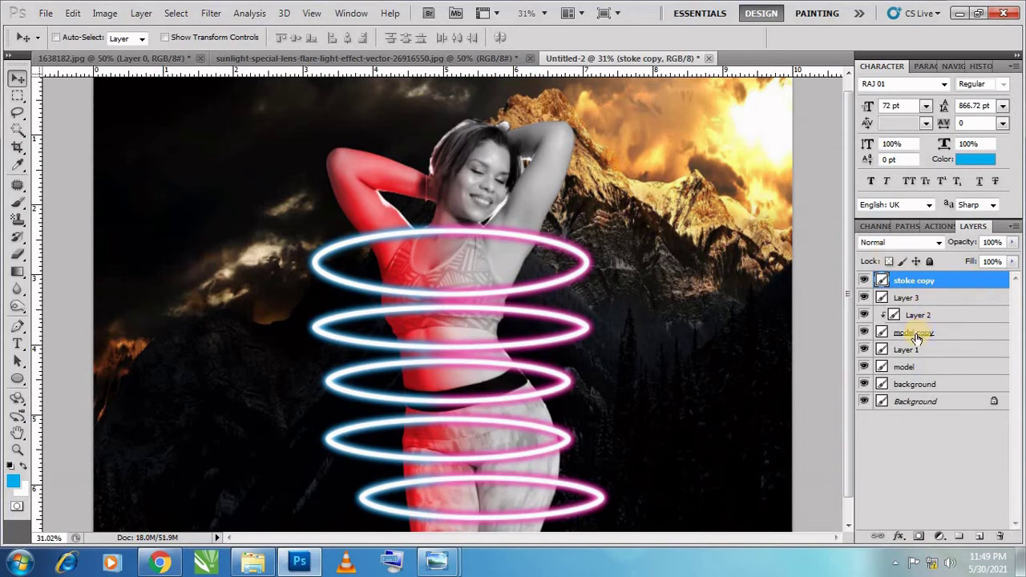
# Step: Paint cyan on a layer clipped to model copy in Overlay, then add clipped Layer 5
pyautogui.click(916, 334)
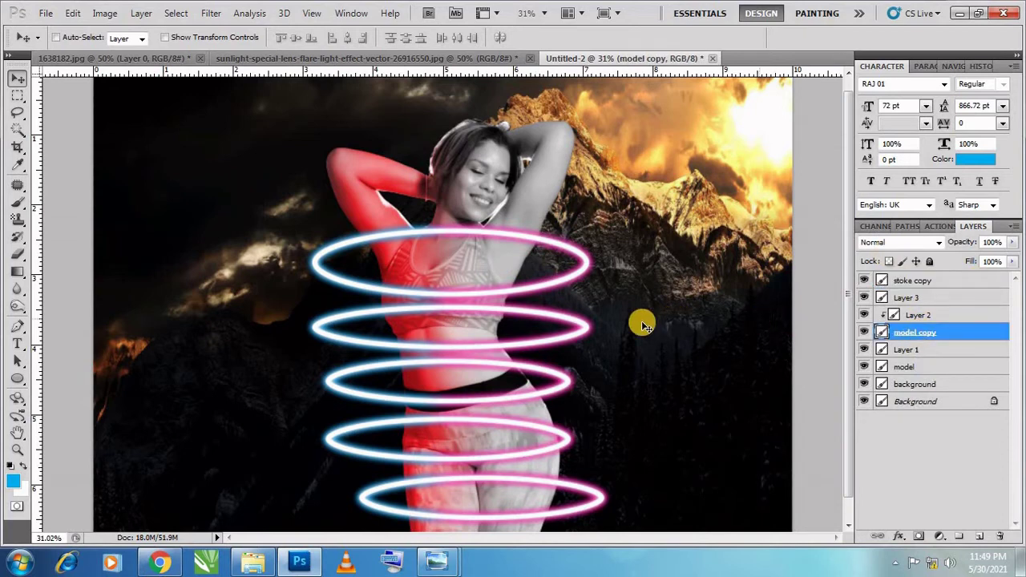
pyautogui.hotkey('ctrl', 'v')
pyautogui.hotkey('ctrl', 'alt', 'g')
pyautogui.moveTo(543, 337); pyautogui.dragTo(504, 334)
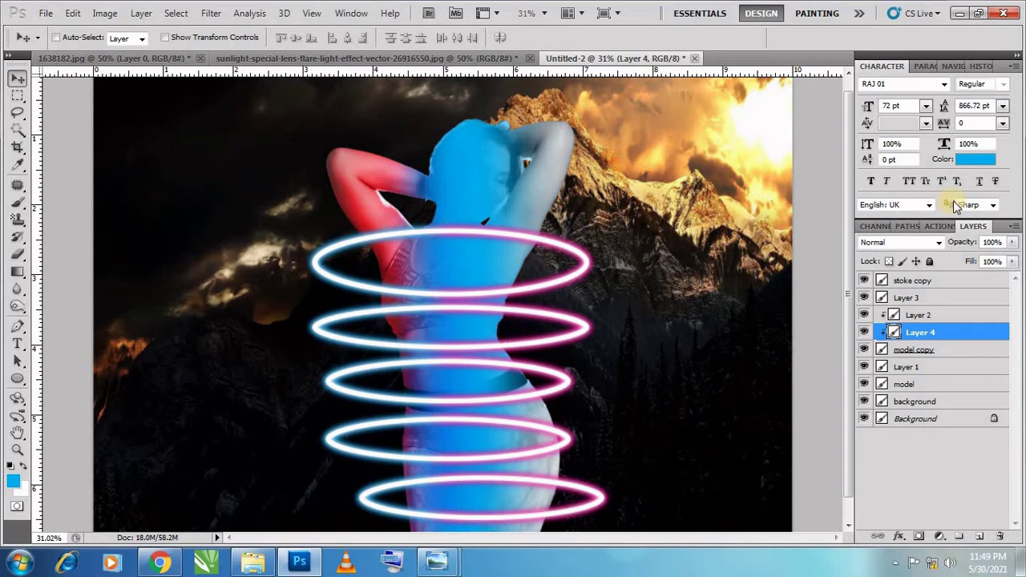
pyautogui.click(906, 245)
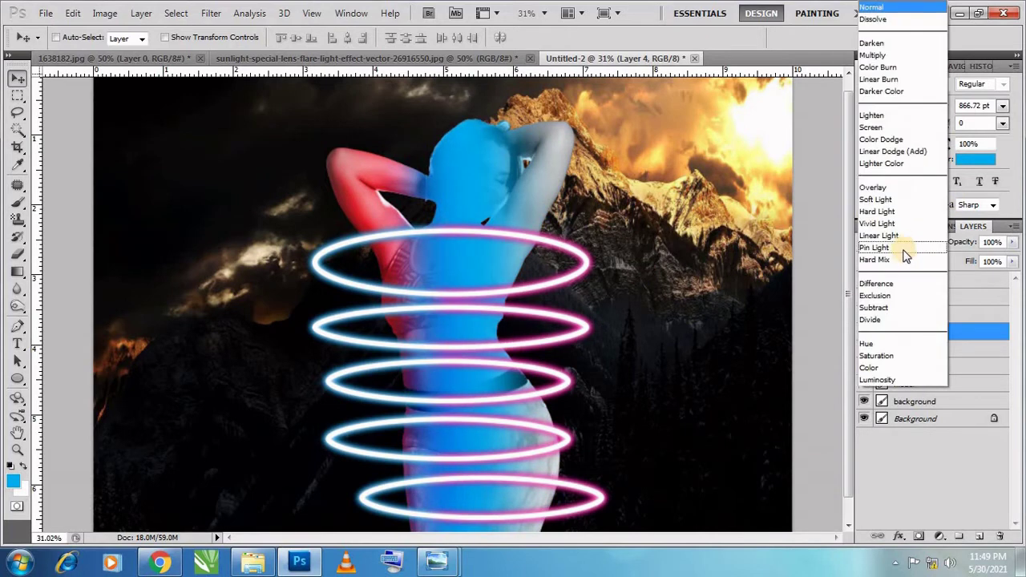
pyautogui.click(902, 194)
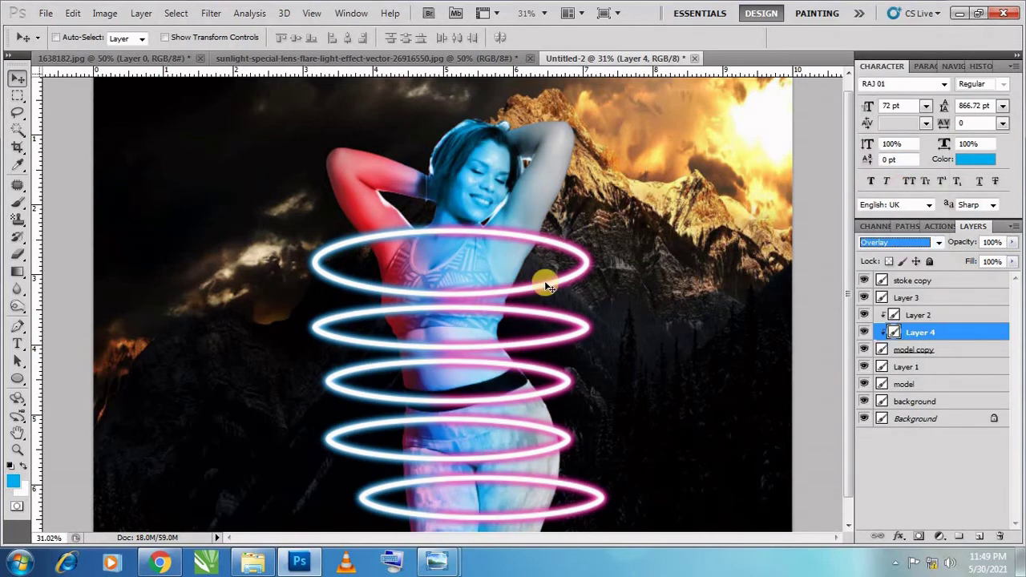
pyautogui.click(428, 280)
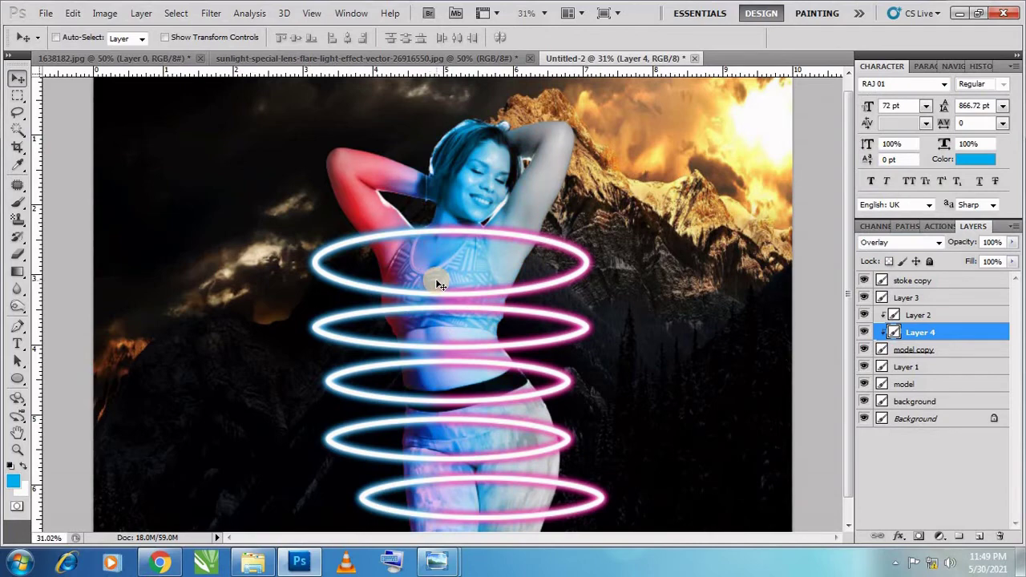
pyautogui.hotkey('ctrl', 'shift', 'n')
pyautogui.press('Return')
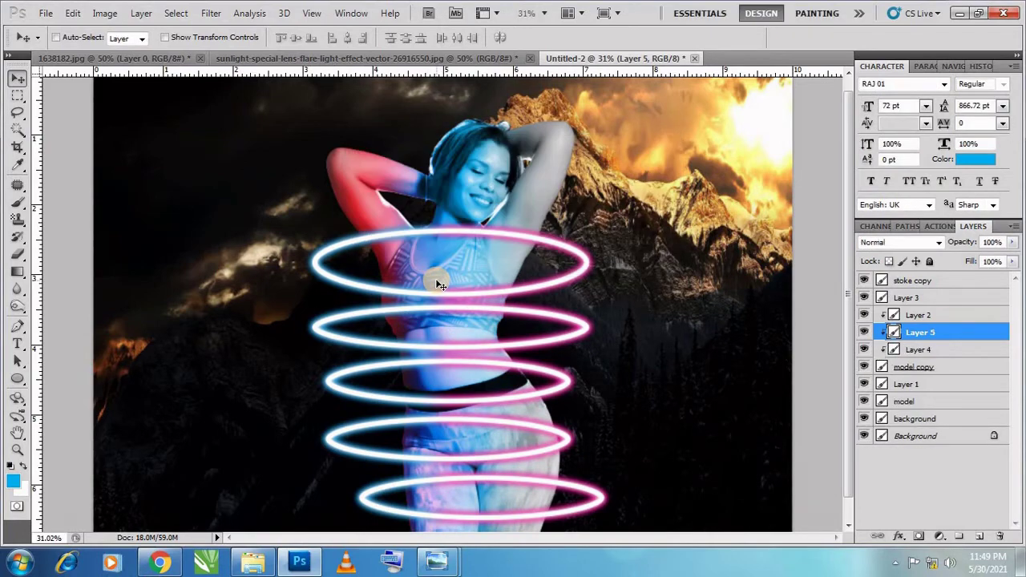
# Step: Set the brush foreground colour to magenta (cyan 0, magenta 100)
pyautogui.press('b')
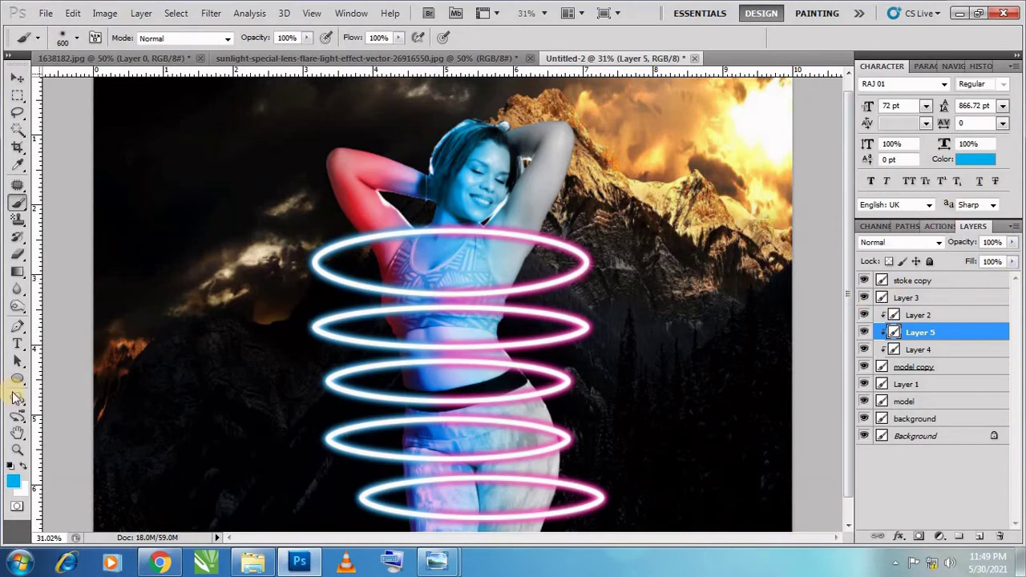
pyautogui.click(12, 480)
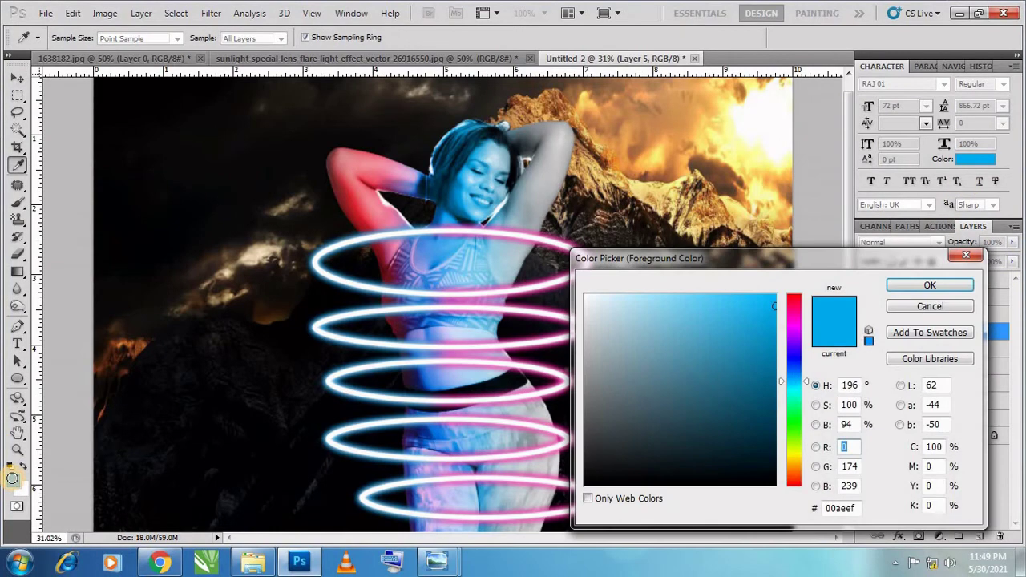
pyautogui.click(941, 447)
pyautogui.write('0')
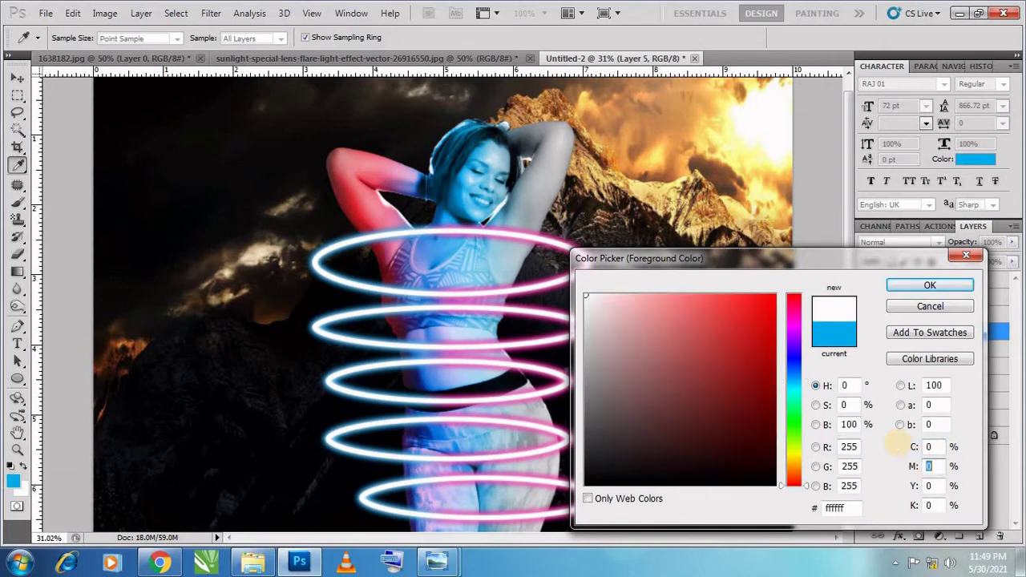
pyautogui.write('100')
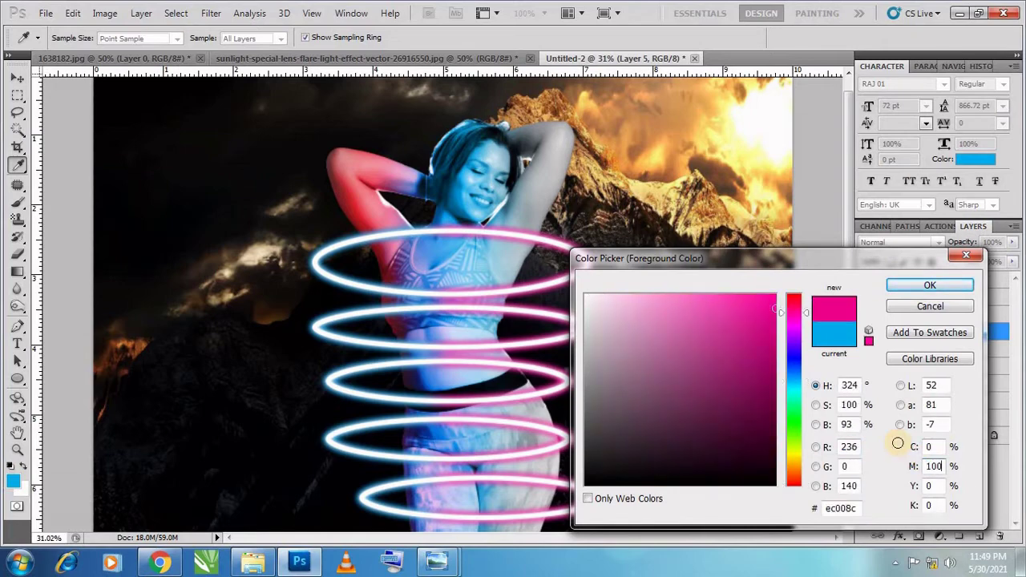
pyautogui.press('Return')
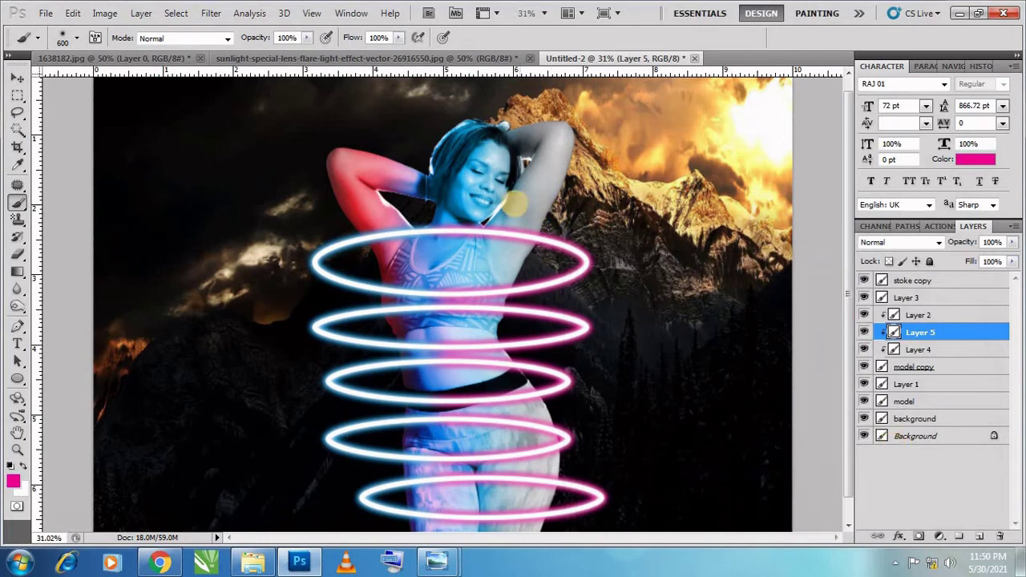
# Step: Paint magenta down the model's right arm and side, then undo it
pyautogui.moveTo(543, 151)
pyautogui.mouseDown()
pyautogui.moveTo(547, 498)
pyautogui.moveTo(526, 476)
pyautogui.moveTo(510, 392)
pyautogui.moveTo(521, 483)
pyautogui.mouseUp()
pyautogui.press('v')
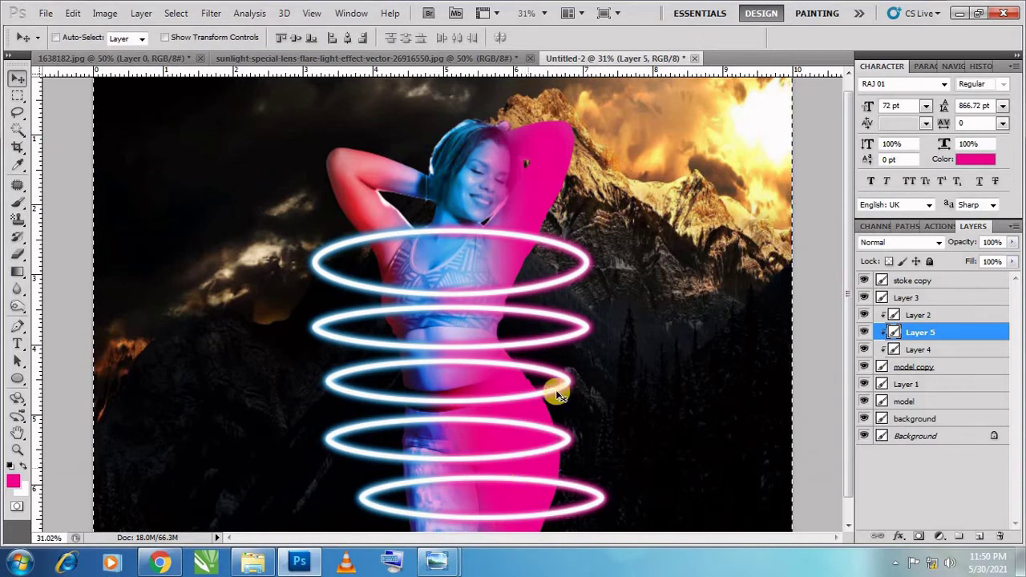
pyautogui.hotkey('ctrl', 'z')
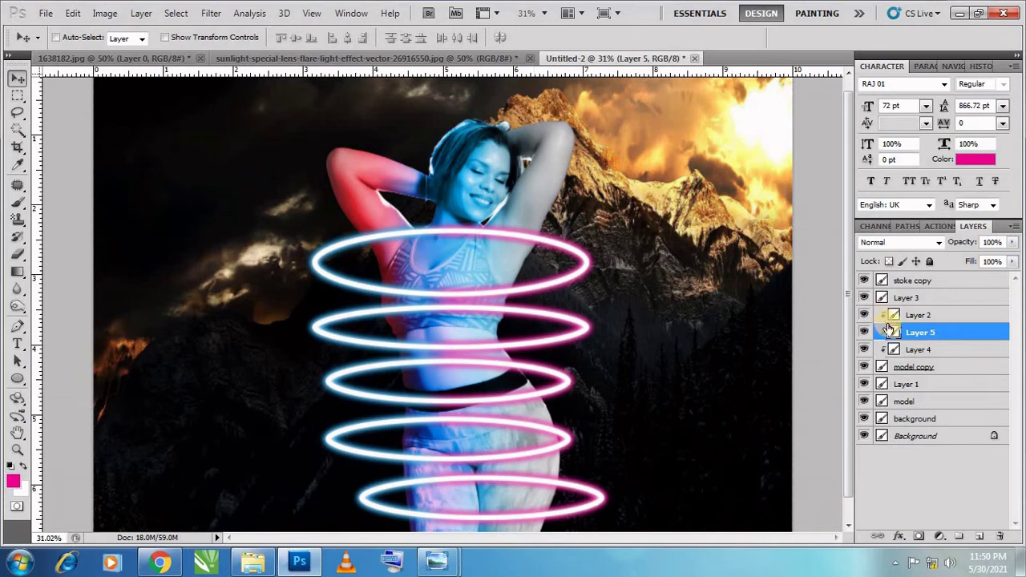
# Step: Make Layer 6 clipped to model copy and set its magenta tint to Overlay
pyautogui.click(919, 369)
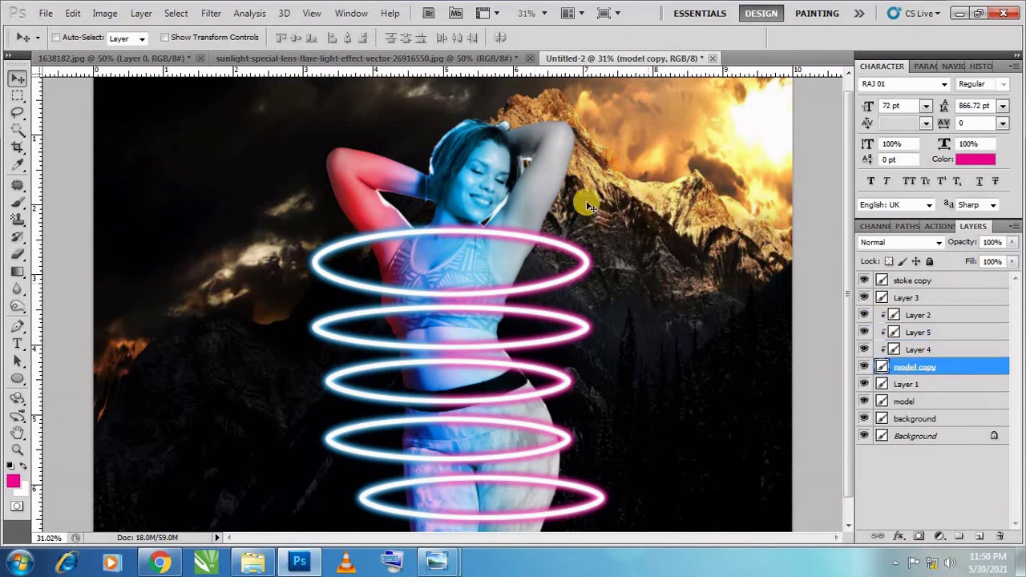
pyautogui.hotkey('ctrl', 'shift', 'z')
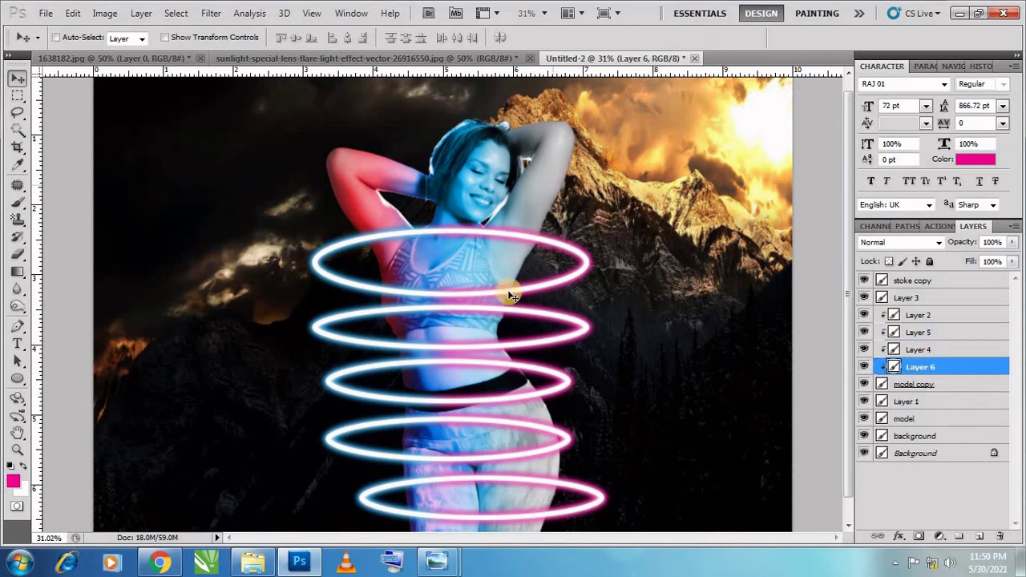
pyautogui.hotkey('ctrl', 'shift', 'z')
pyautogui.hotkey('ctrl', 'shift', 'z')
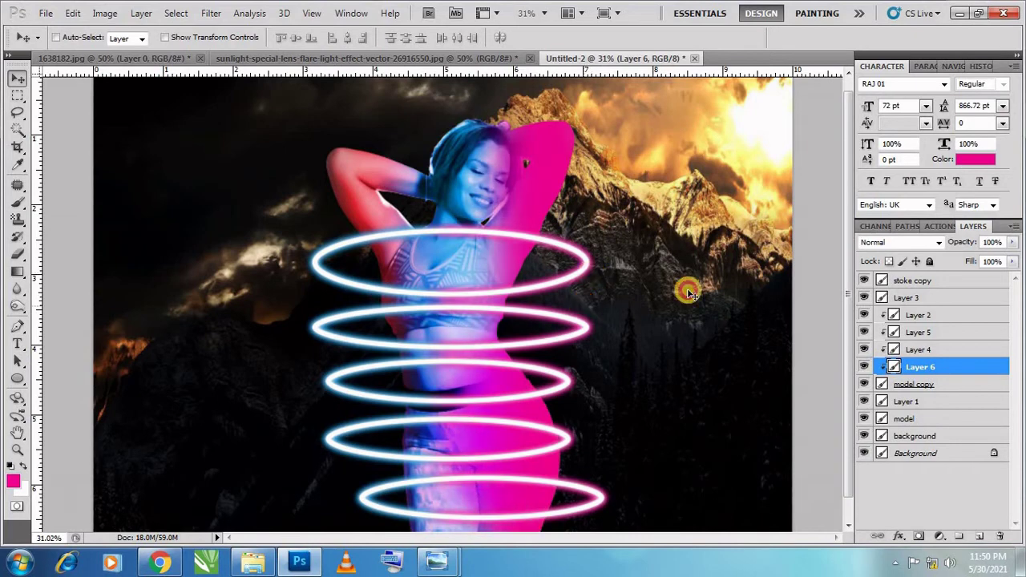
pyautogui.click(891, 242)
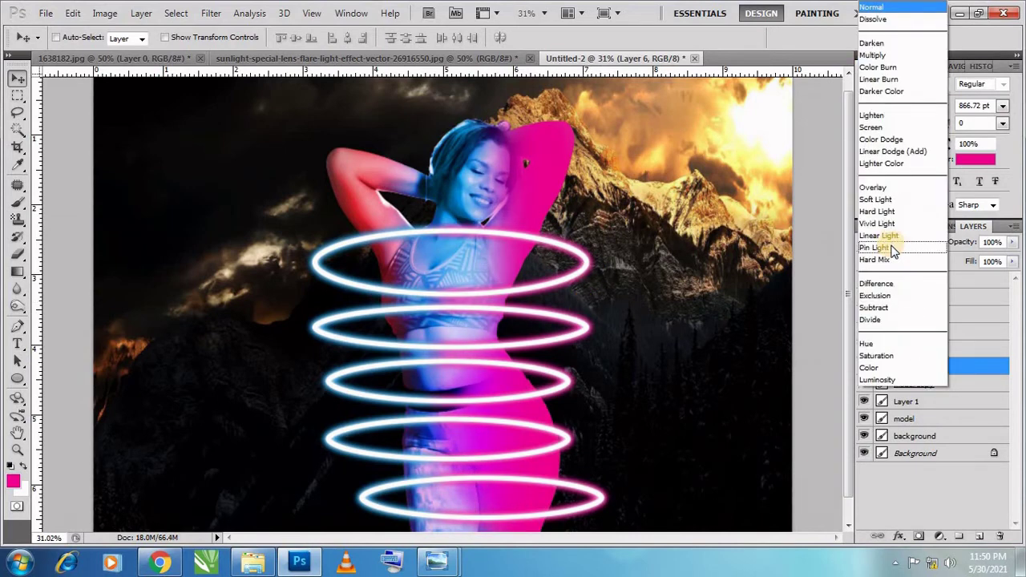
pyautogui.click(885, 186)
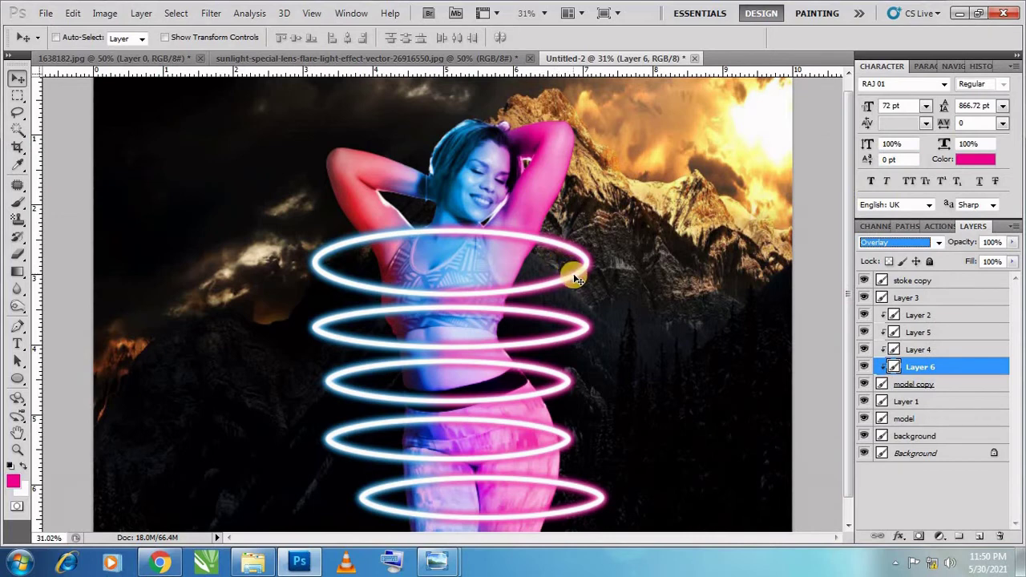
pyautogui.click(906, 284)
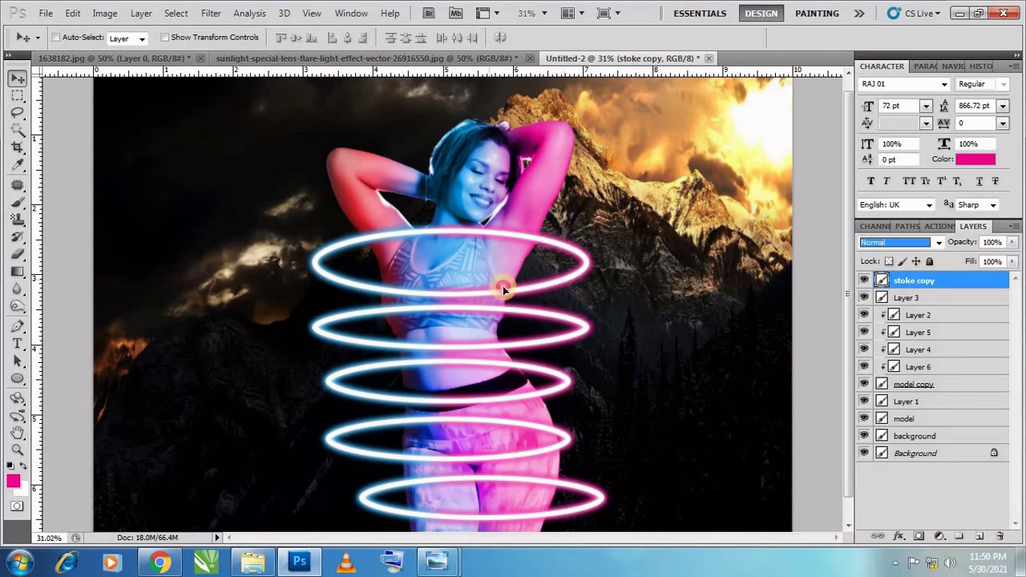
# Step: Nudge the rings right, zoom in, and erase the top ring's back behind arm and torso
pyautogui.moveTo(503, 285); pyautogui.dragTo(509, 290)
pyautogui.press('z')
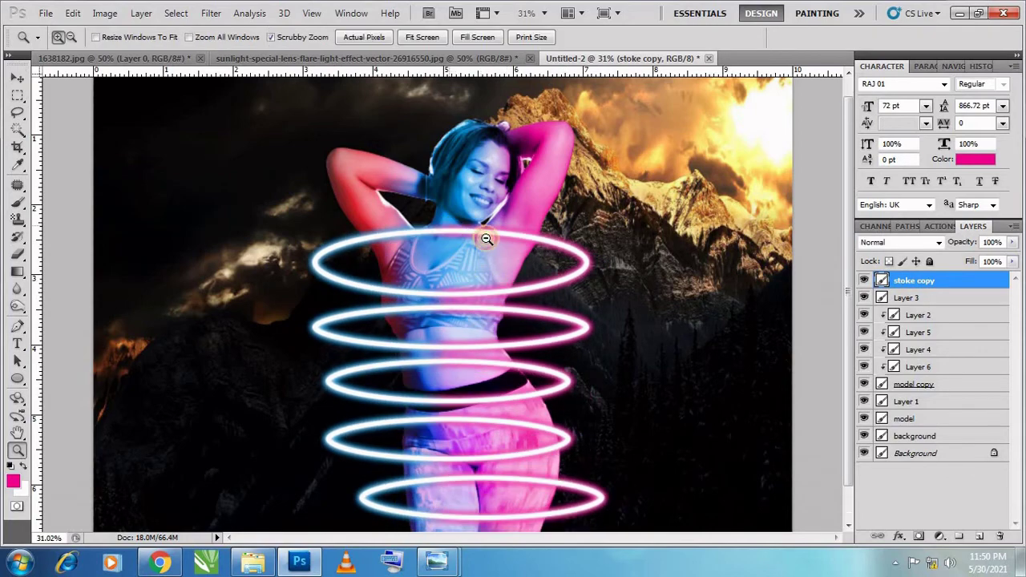
pyautogui.moveTo(488, 213); pyautogui.dragTo(490, 235)
pyautogui.press('e')
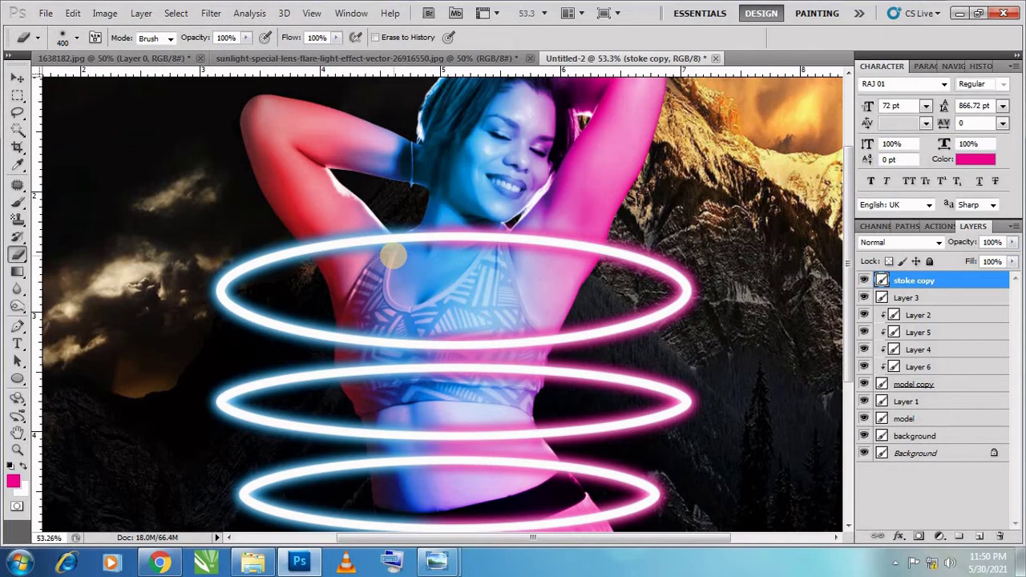
pyautogui.press('[')
pyautogui.press('[')
pyautogui.press('[')
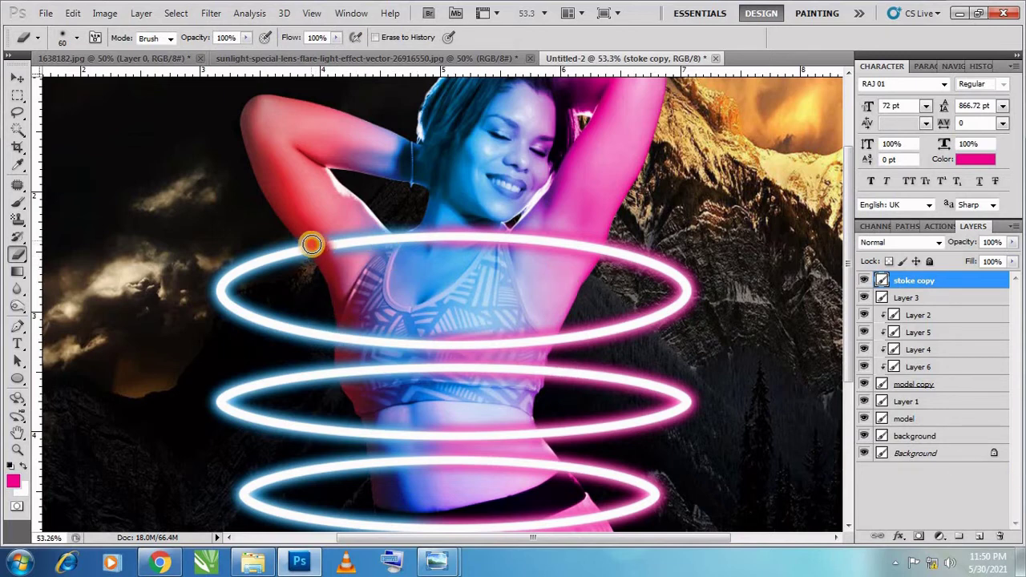
pyautogui.press('[')
pyautogui.moveTo(323, 244)
pyautogui.mouseDown()
pyautogui.moveTo(347, 239)
pyautogui.moveTo(300, 240)
pyautogui.moveTo(531, 238)
pyautogui.moveTo(588, 245)
pyautogui.moveTo(579, 256)
pyautogui.moveTo(515, 254)
pyautogui.moveTo(556, 229)
pyautogui.moveTo(594, 245)
pyautogui.mouseUp()
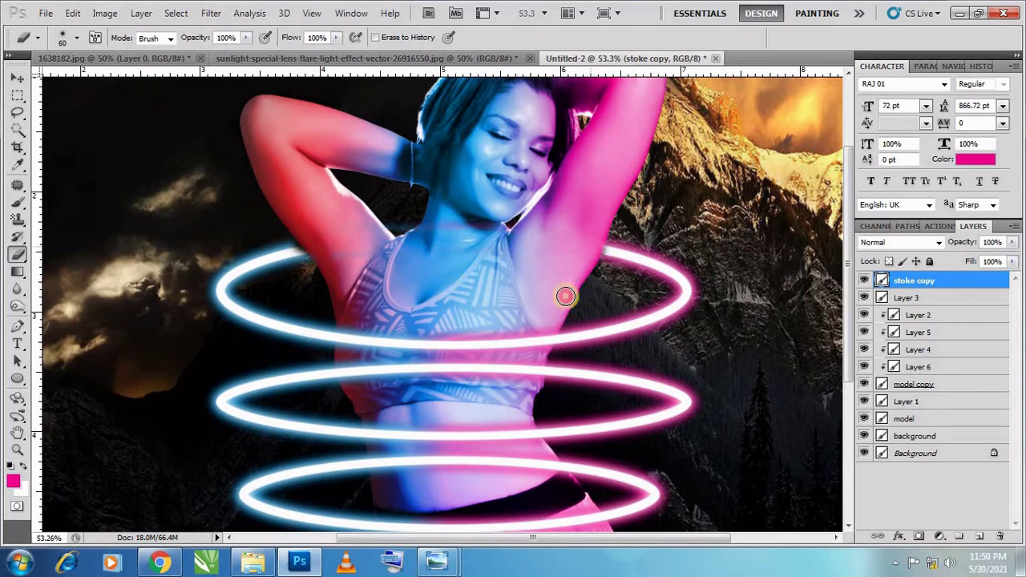
pyautogui.scroll(-3, 480, 377)
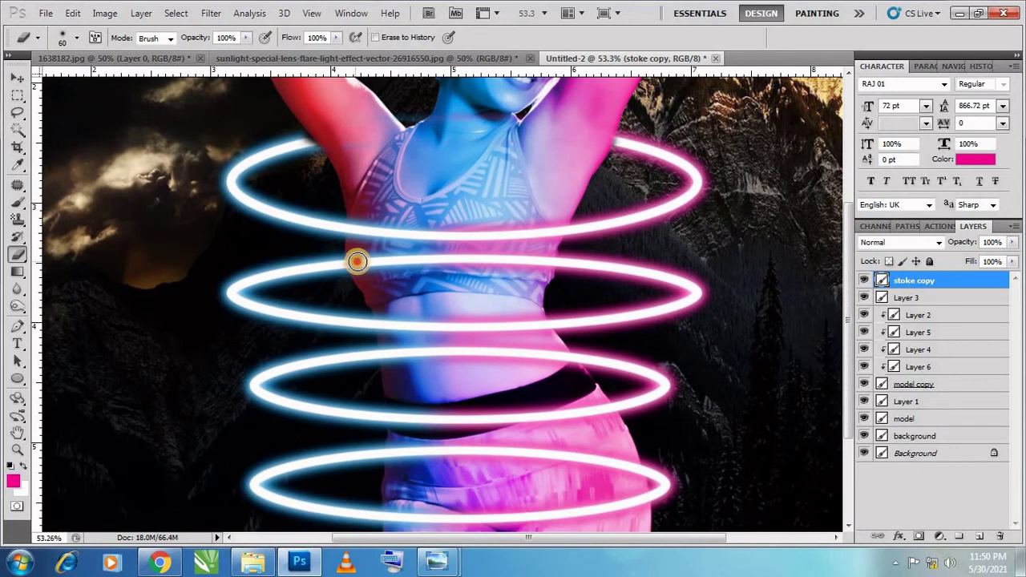
pyautogui.moveTo(357, 262); pyautogui.dragTo(545, 260)
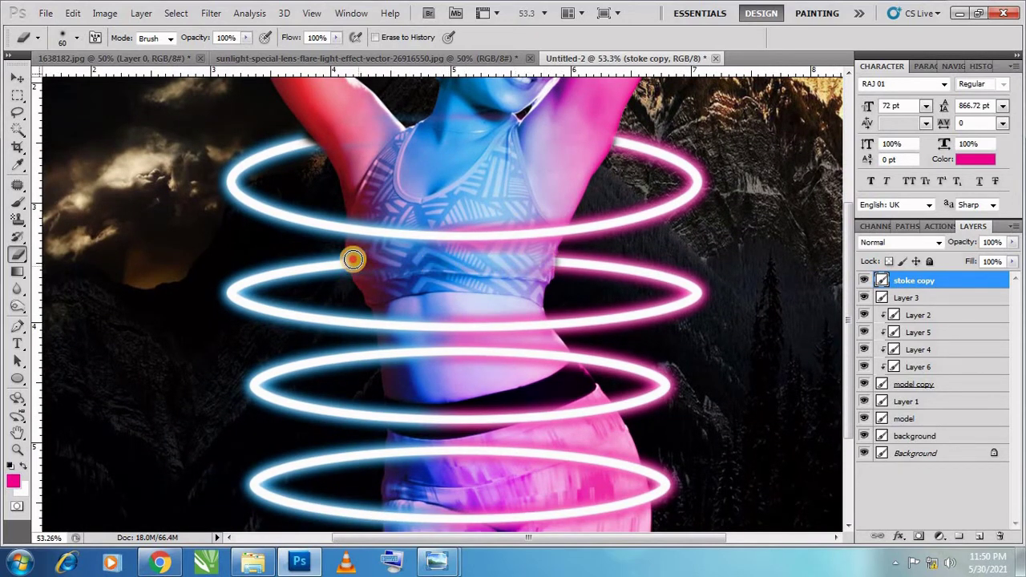
# Step: Erase the back sections of the lower rings behind the torso and legs
pyautogui.scroll(-3, 433, 302)
pyautogui.hscroll(1, 433, 301)
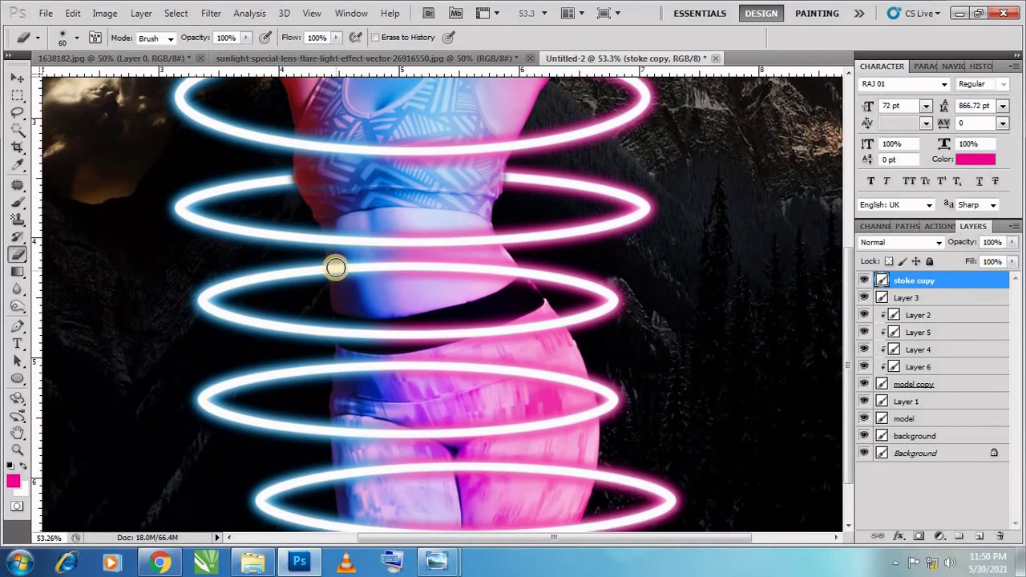
pyautogui.moveTo(335, 266)
pyautogui.mouseDown()
pyautogui.moveTo(508, 270)
pyautogui.moveTo(515, 280)
pyautogui.moveTo(447, 264)
pyautogui.moveTo(332, 275)
pyautogui.moveTo(510, 274)
pyautogui.mouseUp()
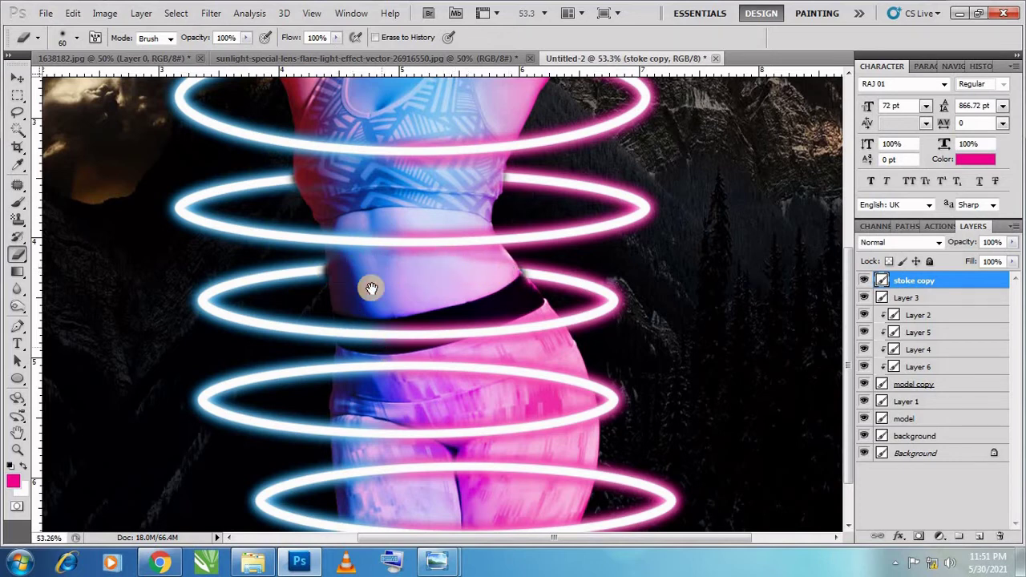
pyautogui.scroll(-2, 366, 286)
pyautogui.moveTo(330, 302); pyautogui.dragTo(558, 310)
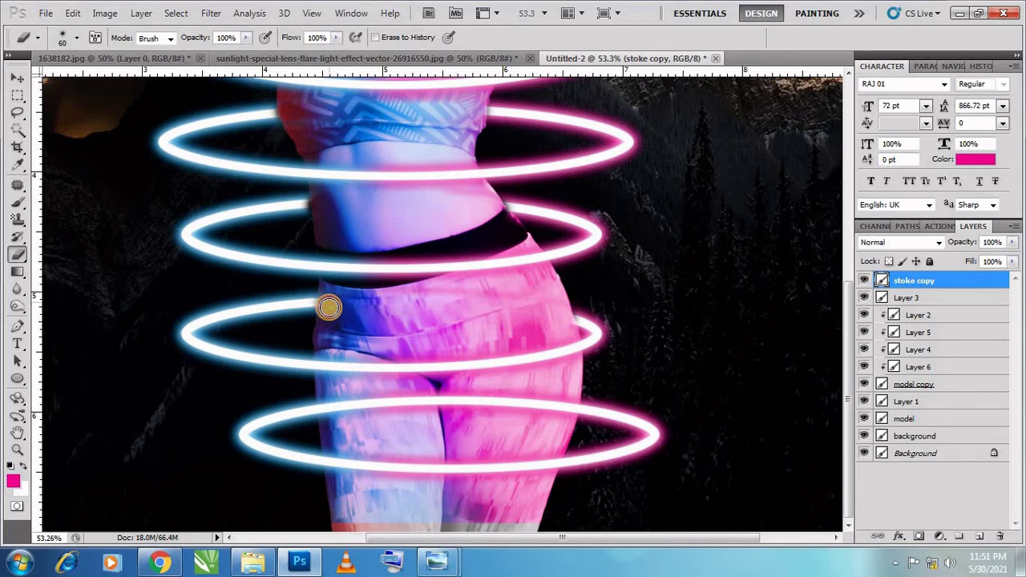
pyautogui.hscroll(-1, 389, 345)
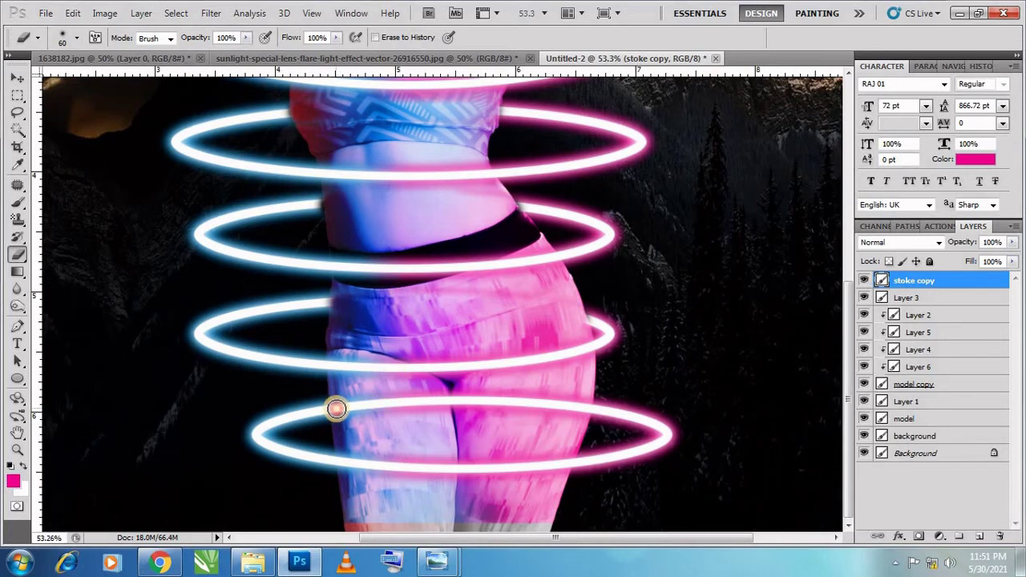
pyautogui.moveTo(336, 409)
pyautogui.mouseDown()
pyautogui.moveTo(462, 396)
pyautogui.moveTo(575, 405)
pyautogui.moveTo(484, 405)
pyautogui.mouseUp()
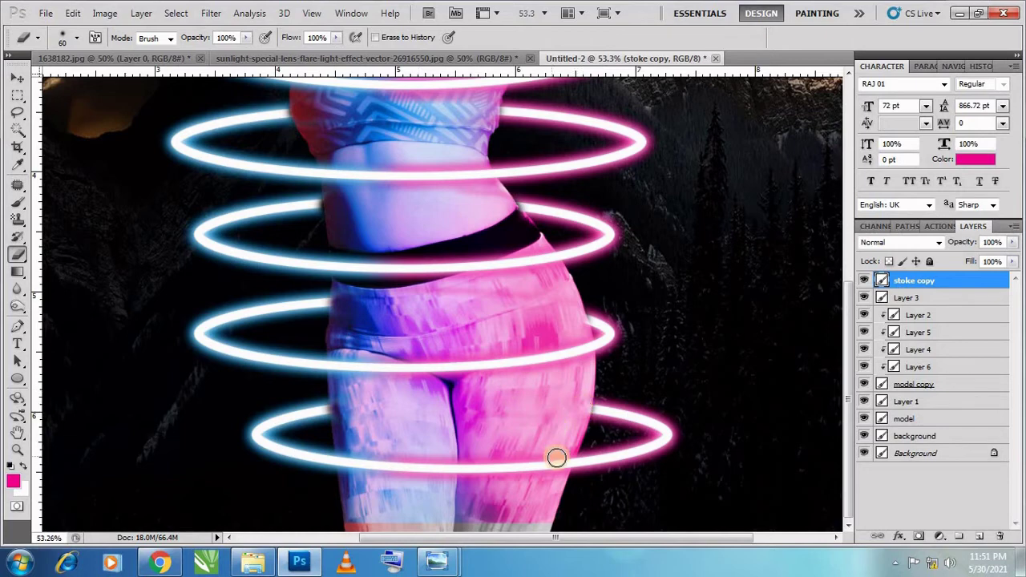
pyautogui.moveTo(561, 463)
pyautogui.mouseDown()
pyautogui.moveTo(348, 458)
pyautogui.moveTo(561, 463)
pyautogui.moveTo(387, 457)
pyautogui.mouseUp()
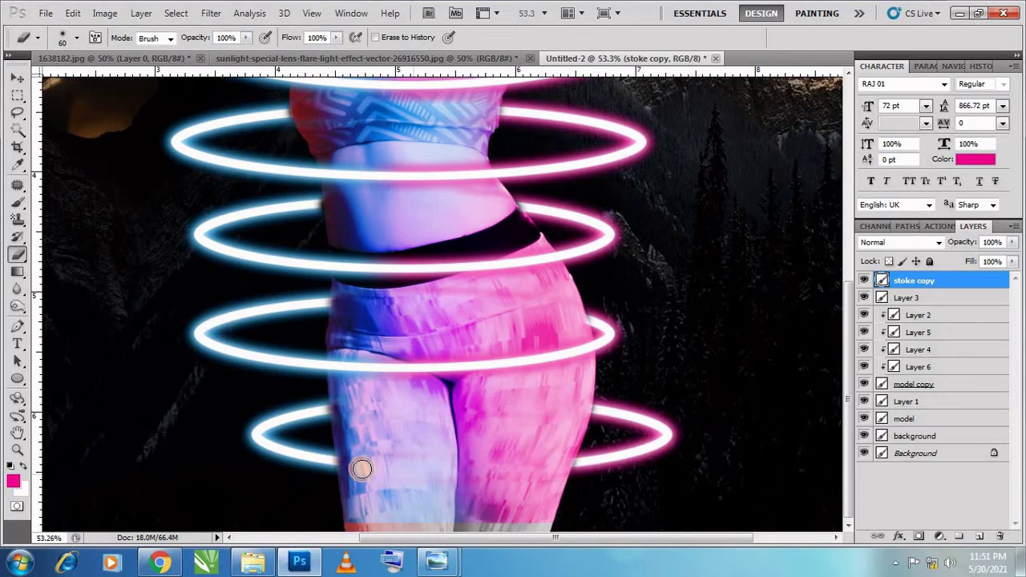
pyautogui.hotkey('ctrl', '0')
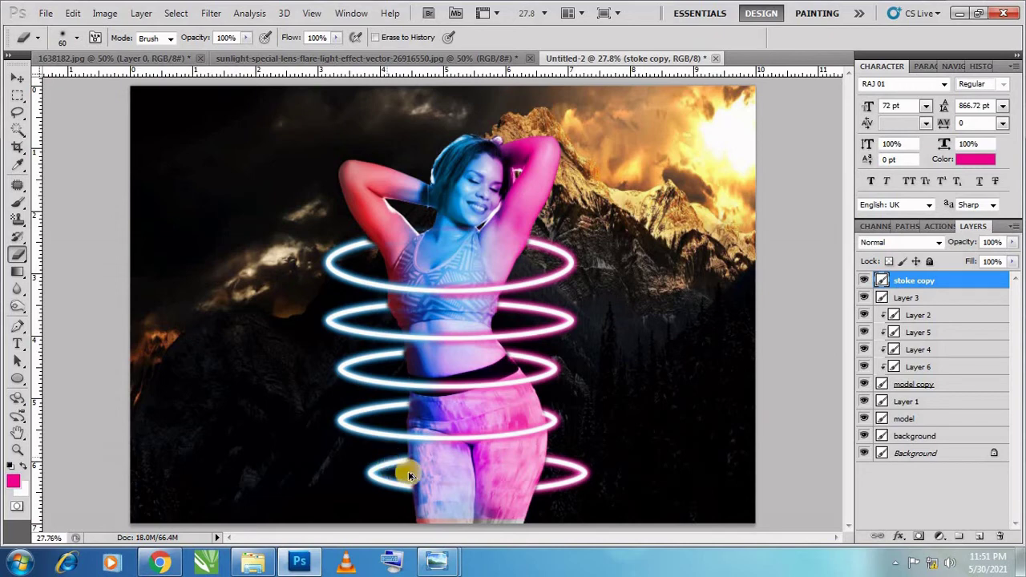
pyautogui.moveTo(388, 461); pyautogui.dragTo(443, 474)
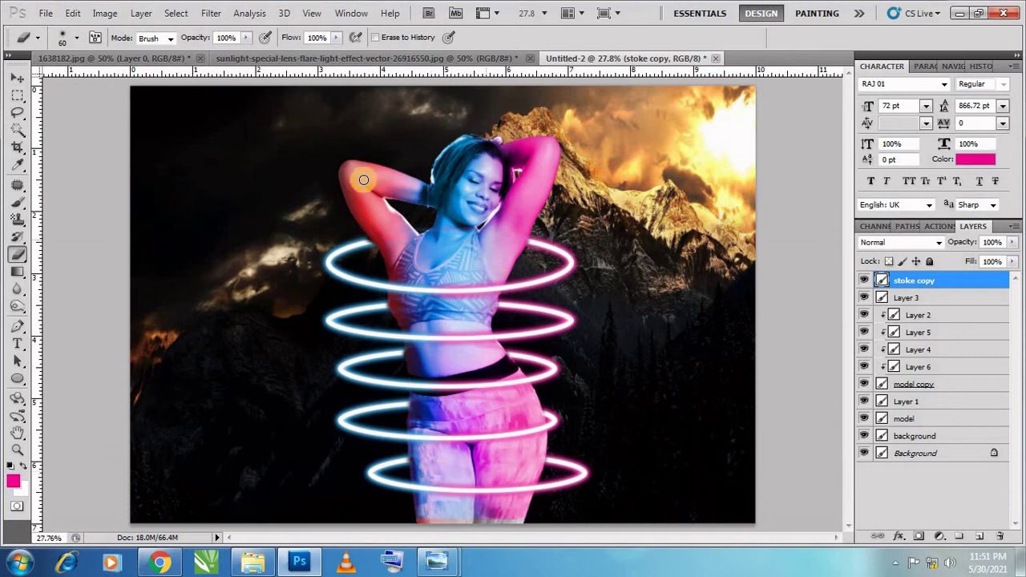
# Step: Magic Wand the black in the lens-flare image, invert, and copy the sun glow
pyautogui.press('v')
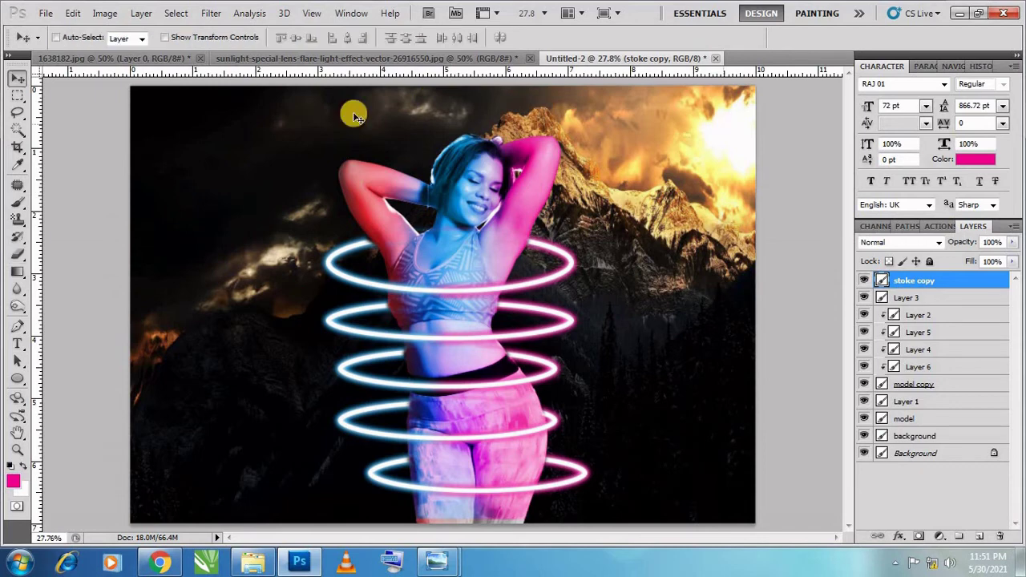
pyautogui.click(269, 58)
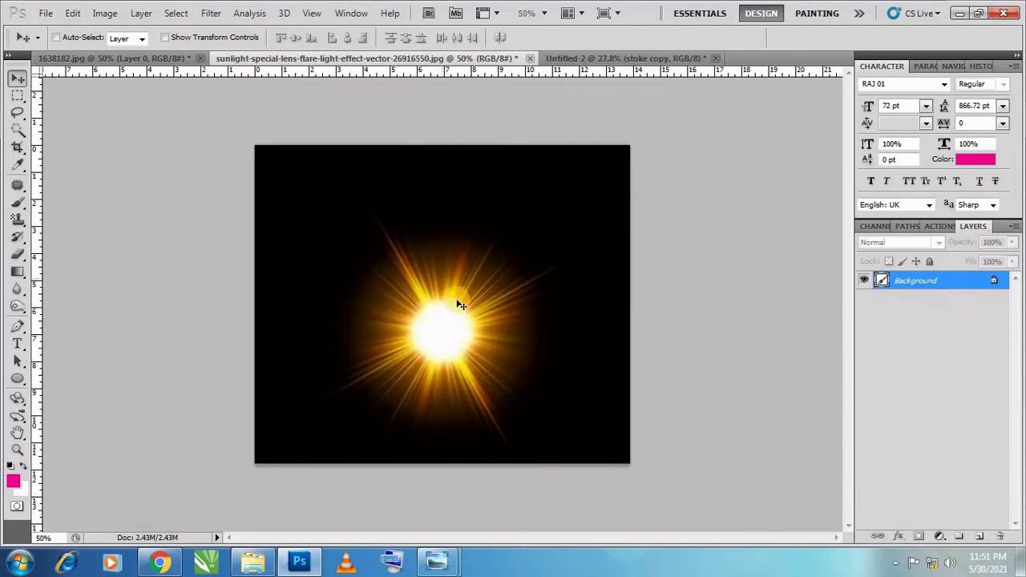
pyautogui.press('w')
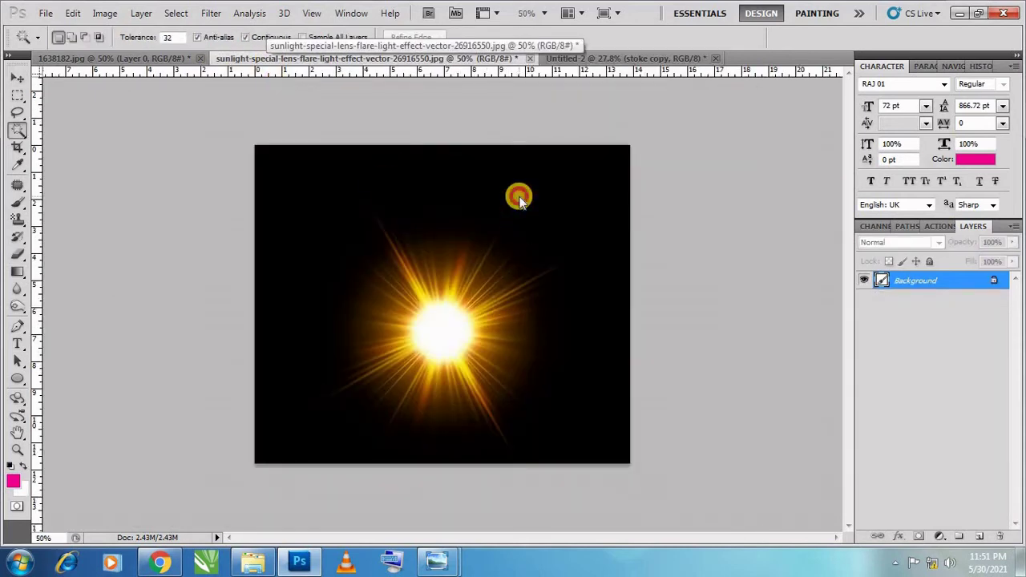
pyautogui.click(518, 198)
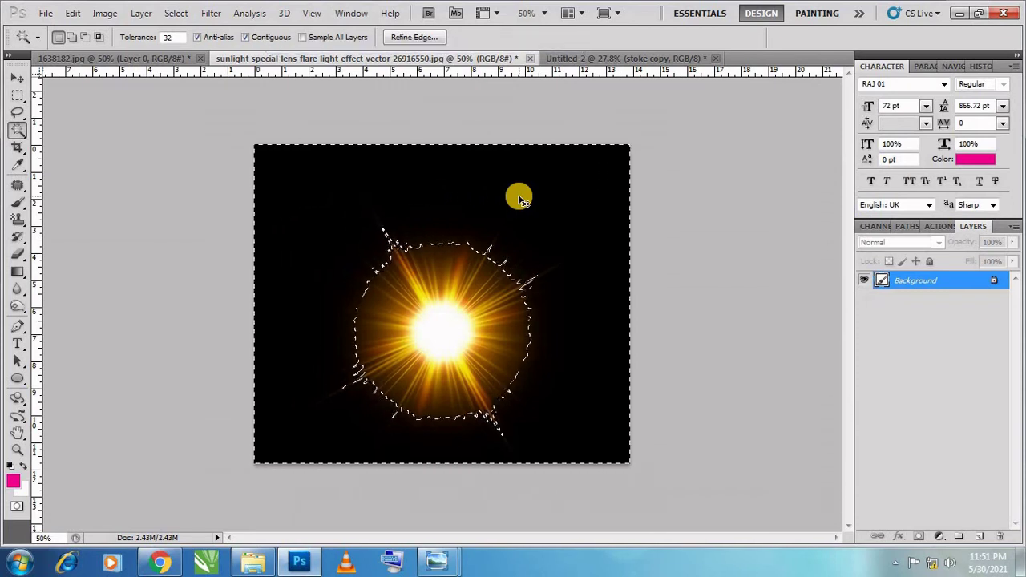
pyautogui.hotkey('ctrl', 'a')
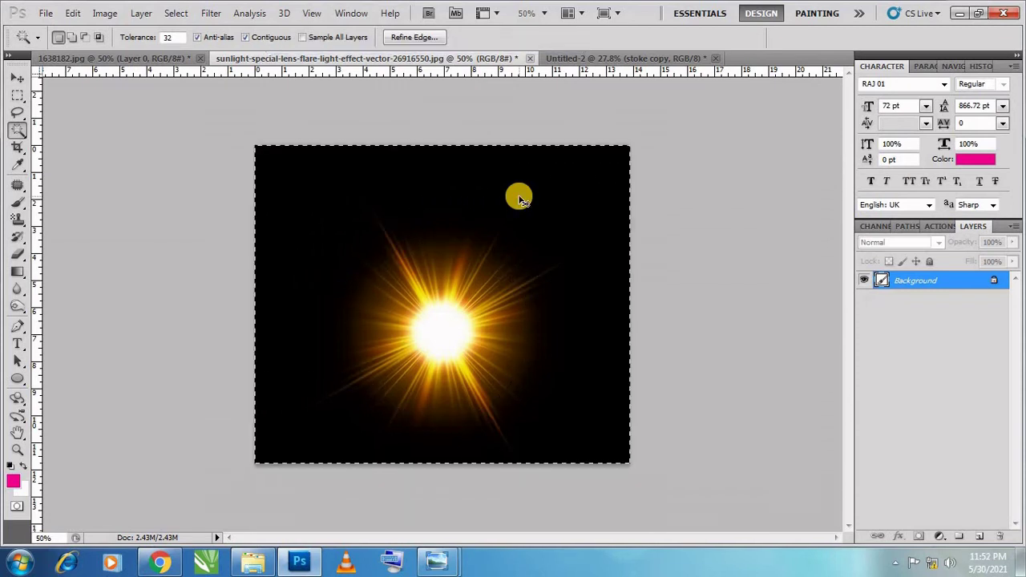
pyautogui.hotkey('ctrl', 'shift', 'i')
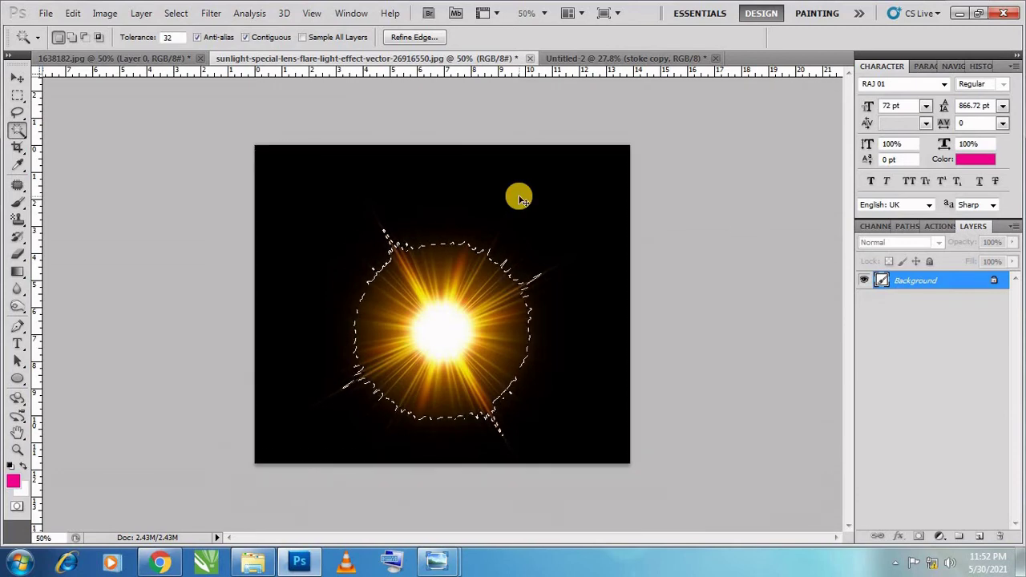
pyautogui.hotkey('ctrl', 'BackSpace')
pyautogui.hotkey('ctrl', 'd')
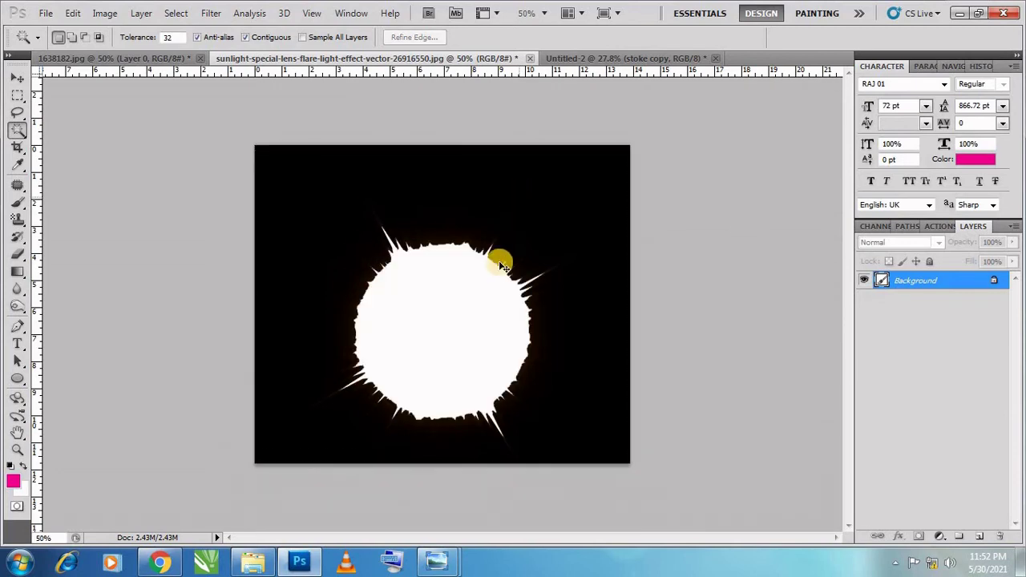
# Step: Close the lens-flare image without saving and paste the sun into the composition
pyautogui.hotkey('ctrl', 'w')
pyautogui.click(514, 227)
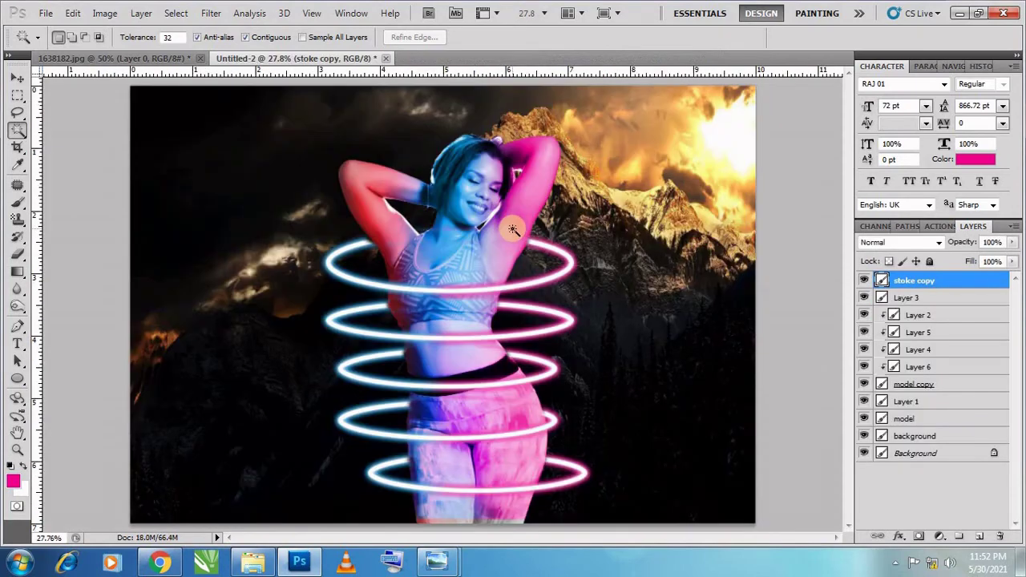
pyautogui.press('v')
pyautogui.hotkey('ctrl', 'v')
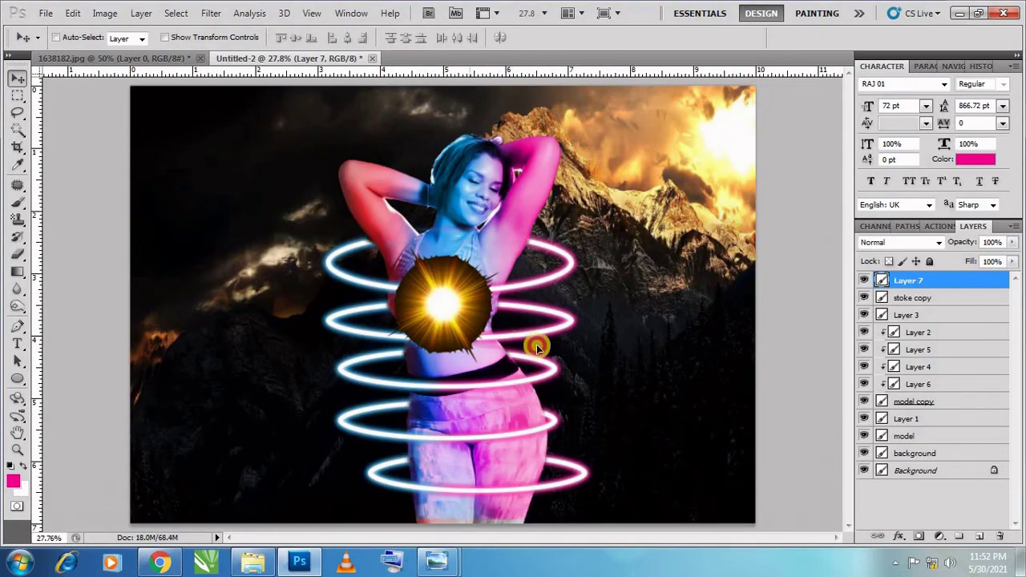
# Step: Enlarge and stretch the pasted sun flare toward the top right
pyautogui.moveTo(467, 345); pyautogui.dragTo(541, 350)
pyautogui.hotkey('ctrl', 't')
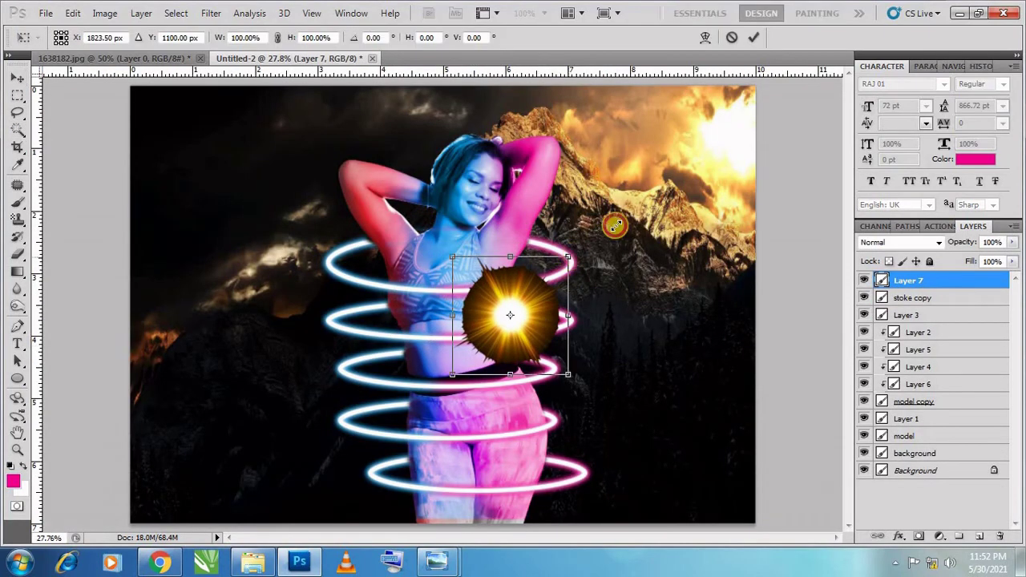
pyautogui.moveTo(574, 255)
pyautogui.mouseDown()
pyautogui.moveTo(683, 171)
pyautogui.moveTo(691, 144)
pyautogui.mouseUp()
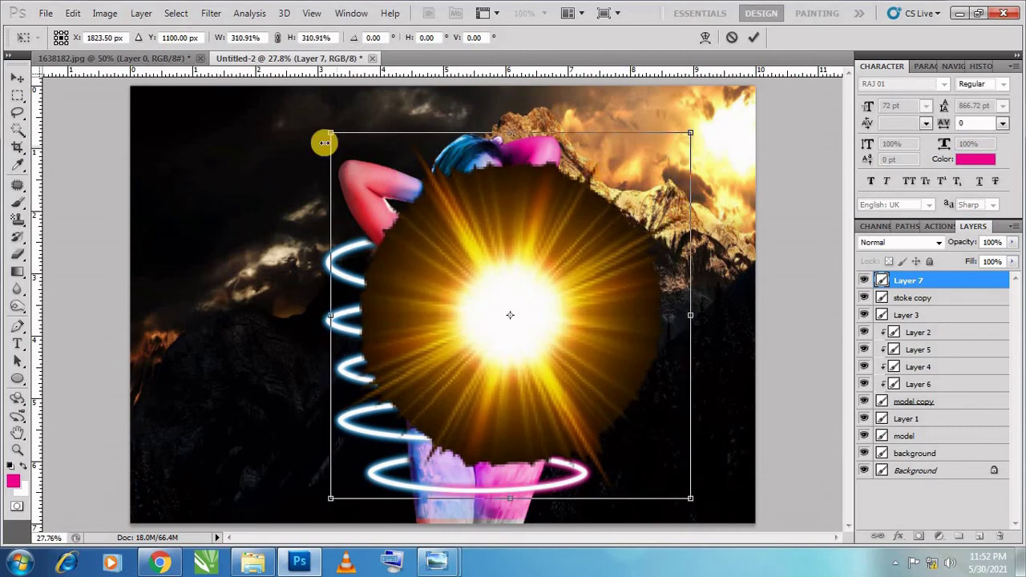
pyautogui.moveTo(431, 193); pyautogui.dragTo(450, 271)
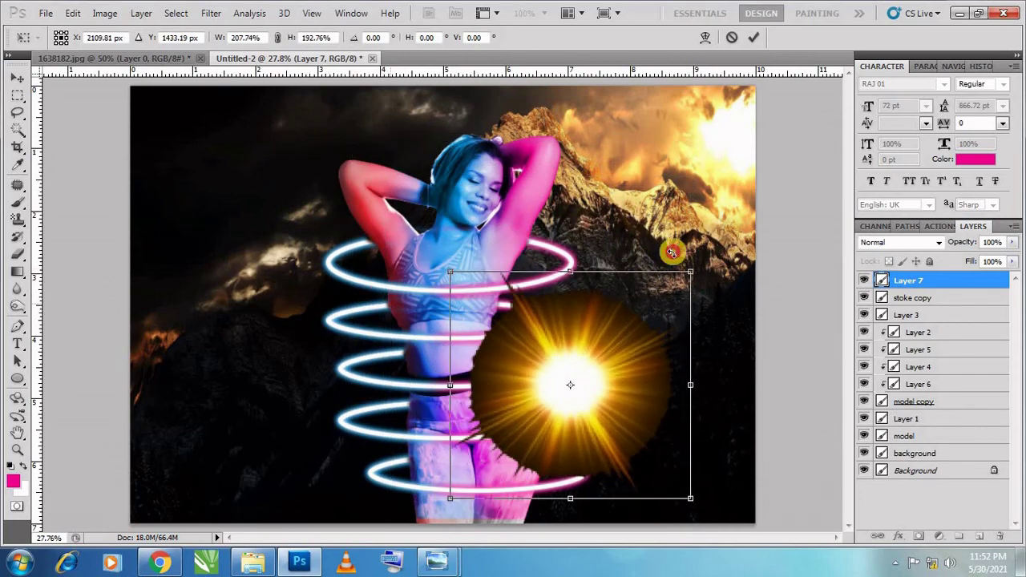
pyautogui.moveTo(682, 280); pyautogui.dragTo(861, 8)
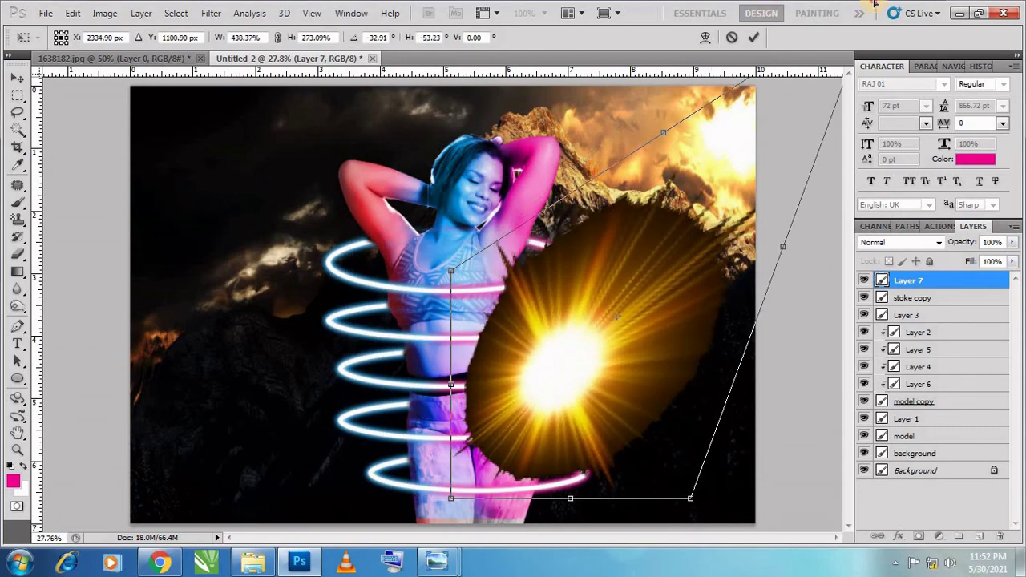
pyautogui.press('Return')
pyautogui.moveTo(633, 349); pyautogui.dragTo(641, 276)
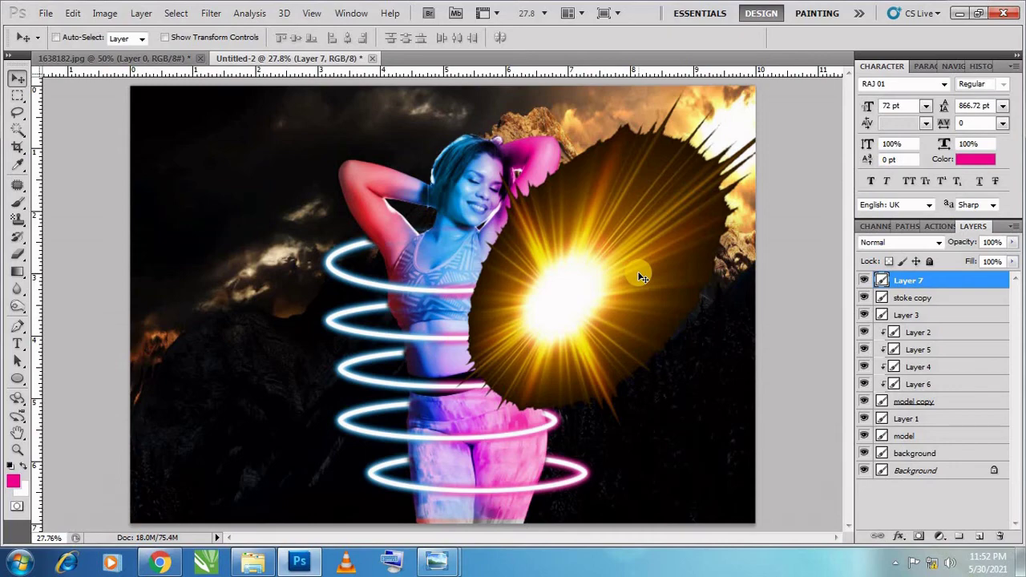
# Step: Set Layer 7 to Lighten, move it into the top-right clouds, and rescale it
pyautogui.hotkey('shift', '+')
pyautogui.hotkey('shift', '+')
pyautogui.hotkey('shift', '+')
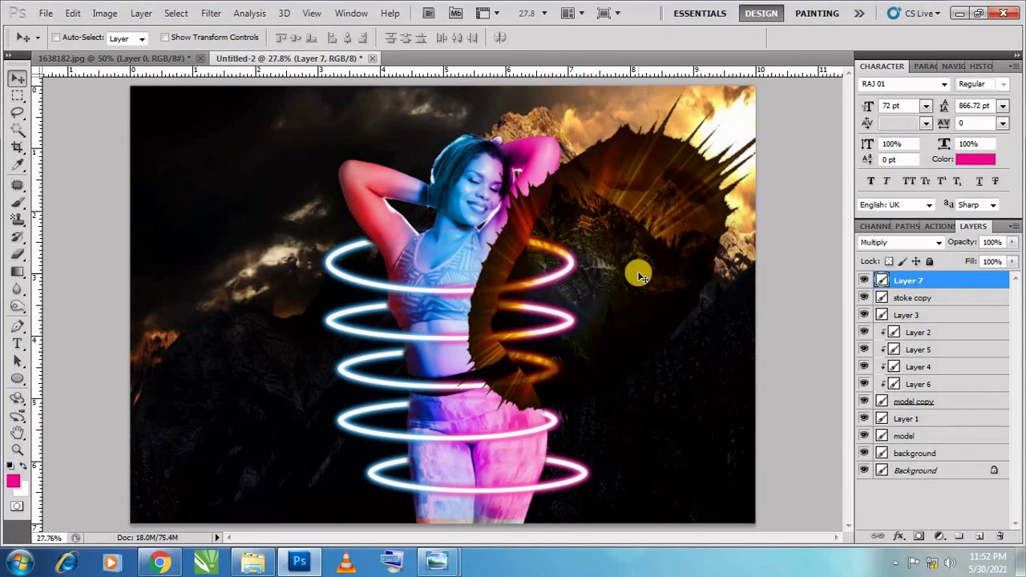
pyautogui.hotkey('shift', '+')
pyautogui.hotkey('shift', '+')
pyautogui.hotkey('shift', '+')
pyautogui.hotkey('shift', '+')
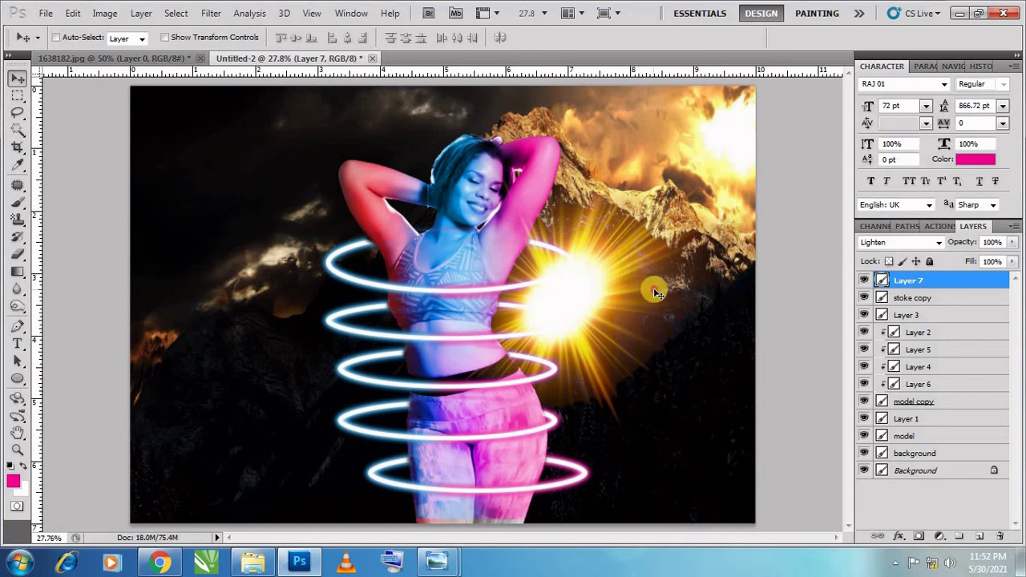
pyautogui.moveTo(653, 288); pyautogui.dragTo(759, 176)
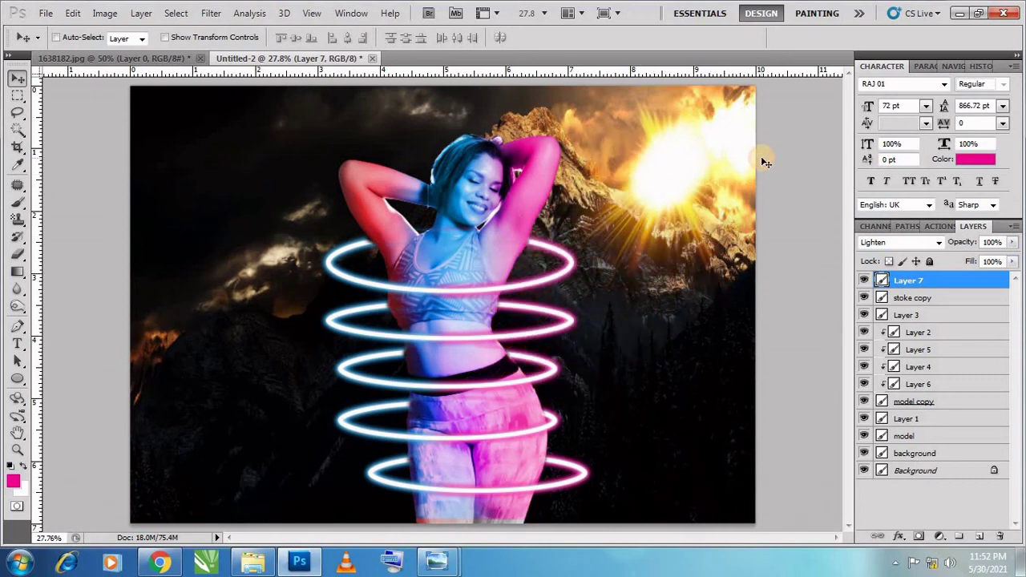
pyautogui.hotkey('ctrl', 't')
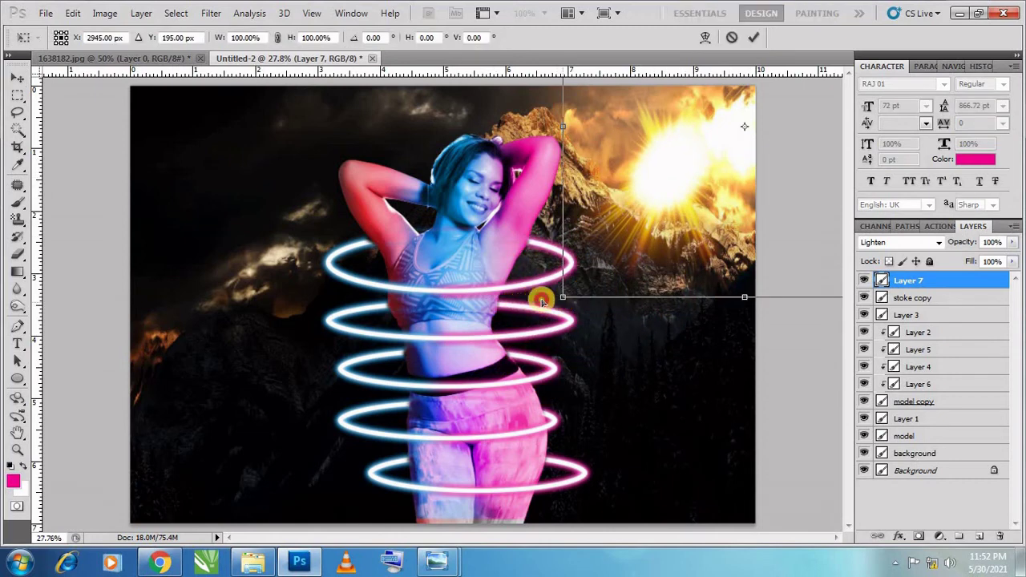
pyautogui.moveTo(541, 300); pyautogui.dragTo(370, 479)
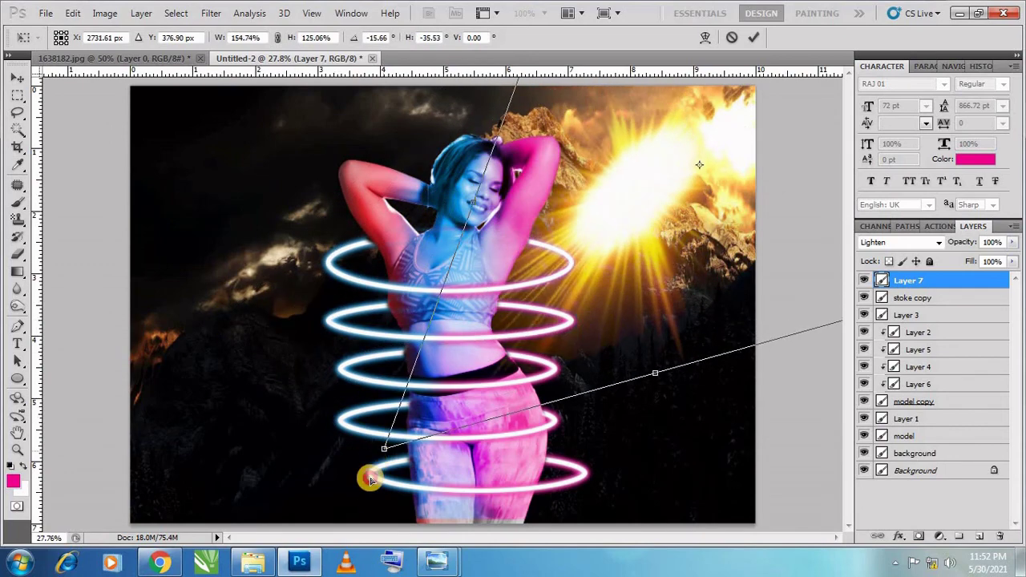
pyautogui.moveTo(573, 331); pyautogui.dragTo(624, 294)
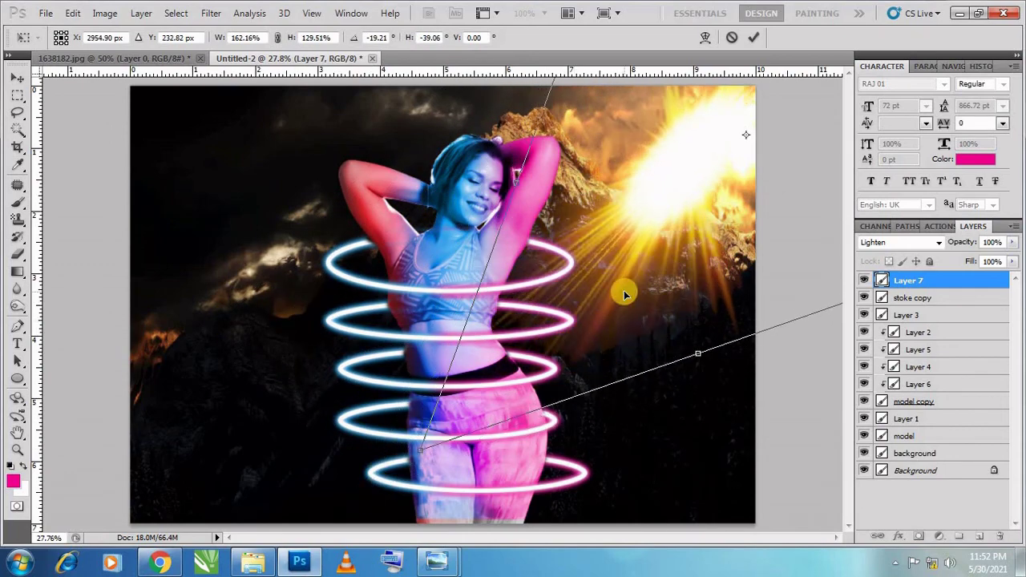
pyautogui.press('Return')
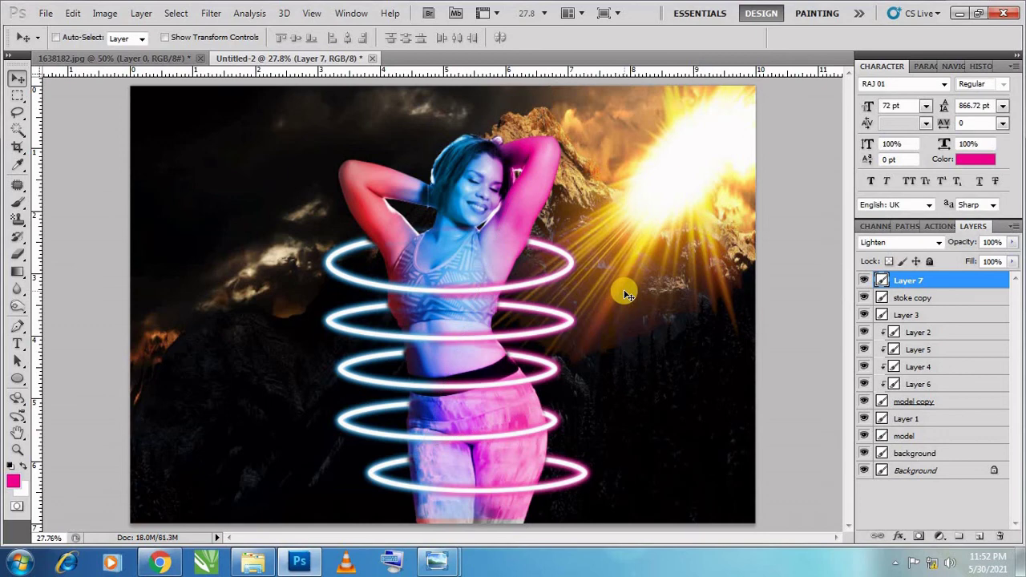